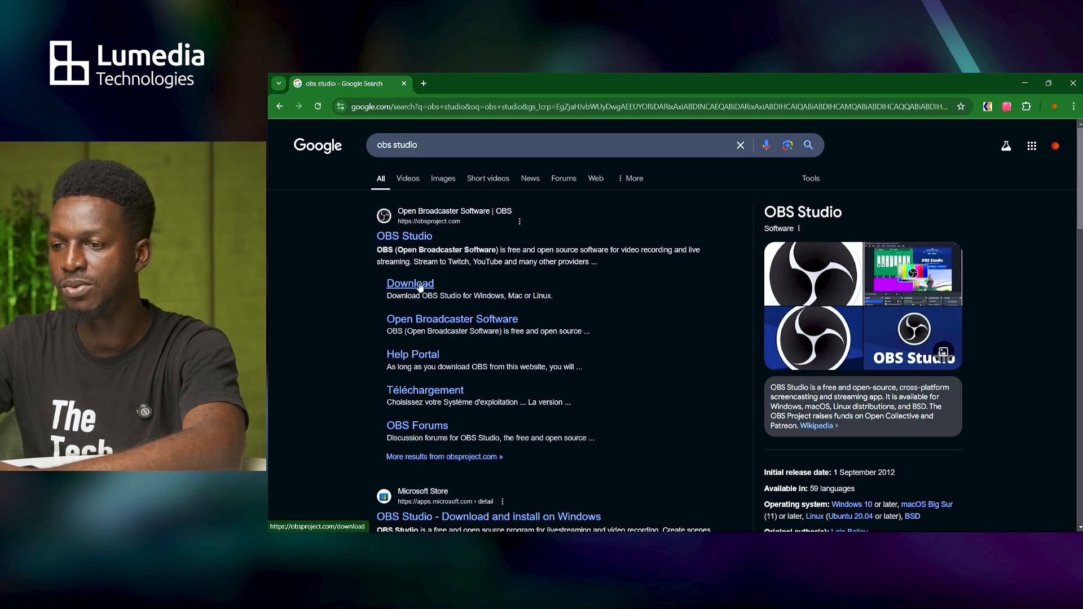
- Open the OBS Studio download page from the search results and download the Windows installer
left_click(421, 286)
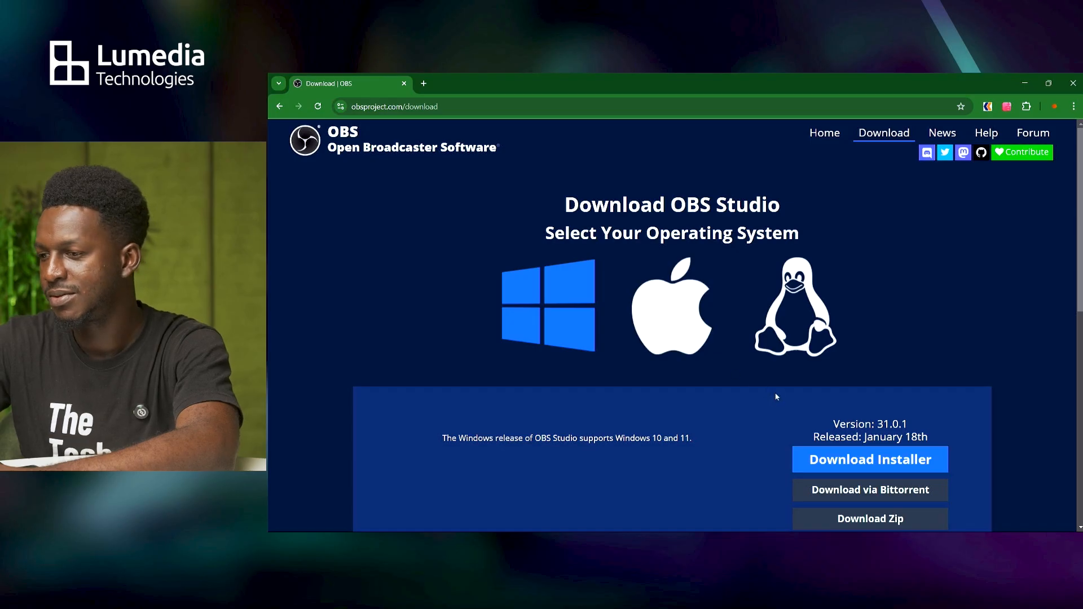
scroll(776, 394, "down", 1)
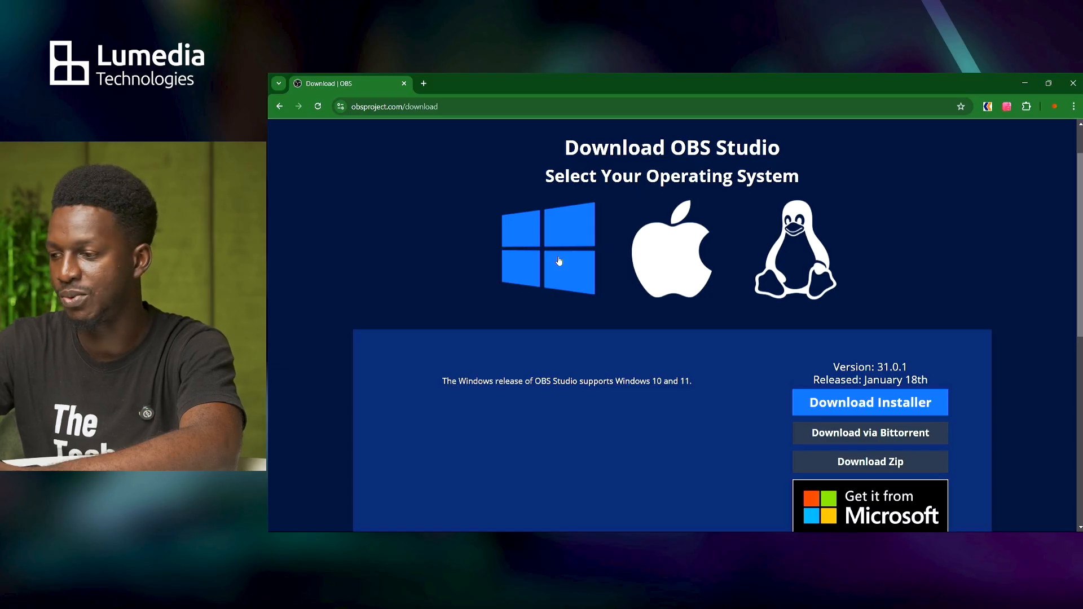
left_click(848, 403)
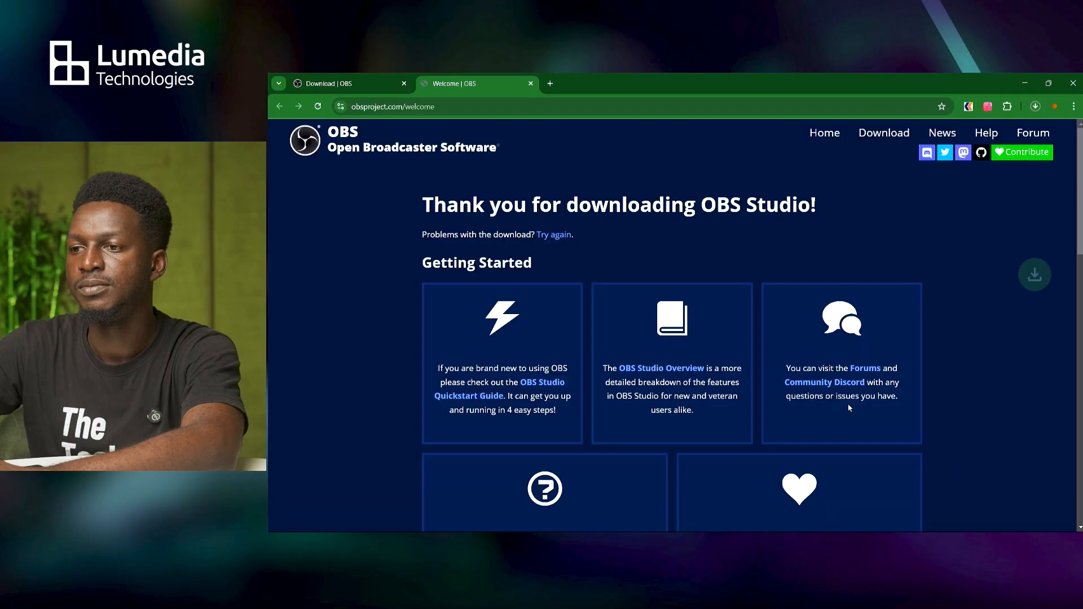
- Run the downloaded OBS-Studio-31.0.1-Windows-Installer.exe and allow it to make changes to the device
left_click(1036, 107)
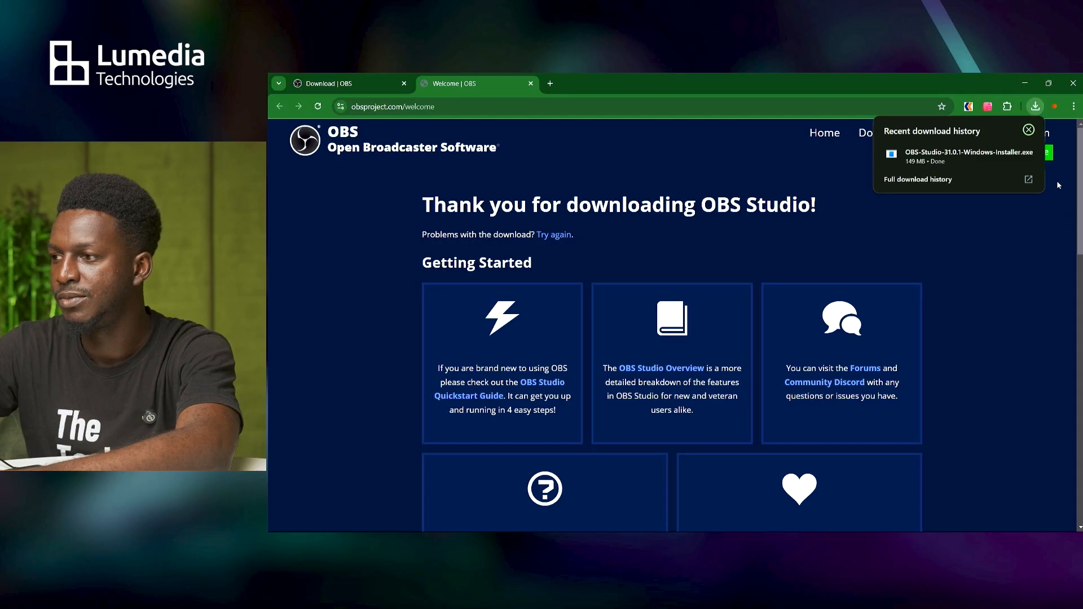
mouse_move(1007, 161)
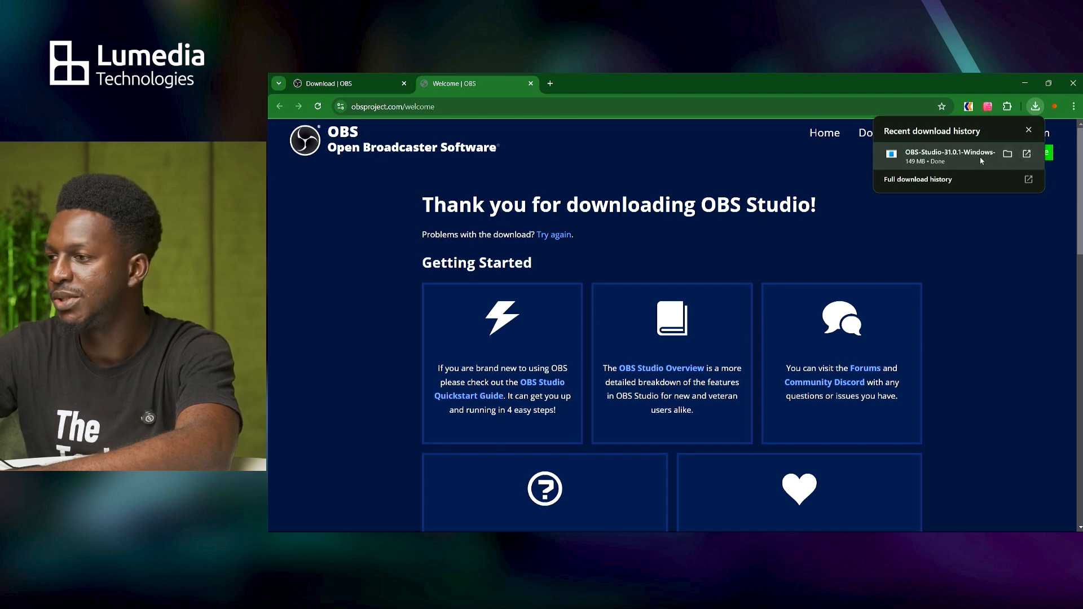
left_click(1027, 153)
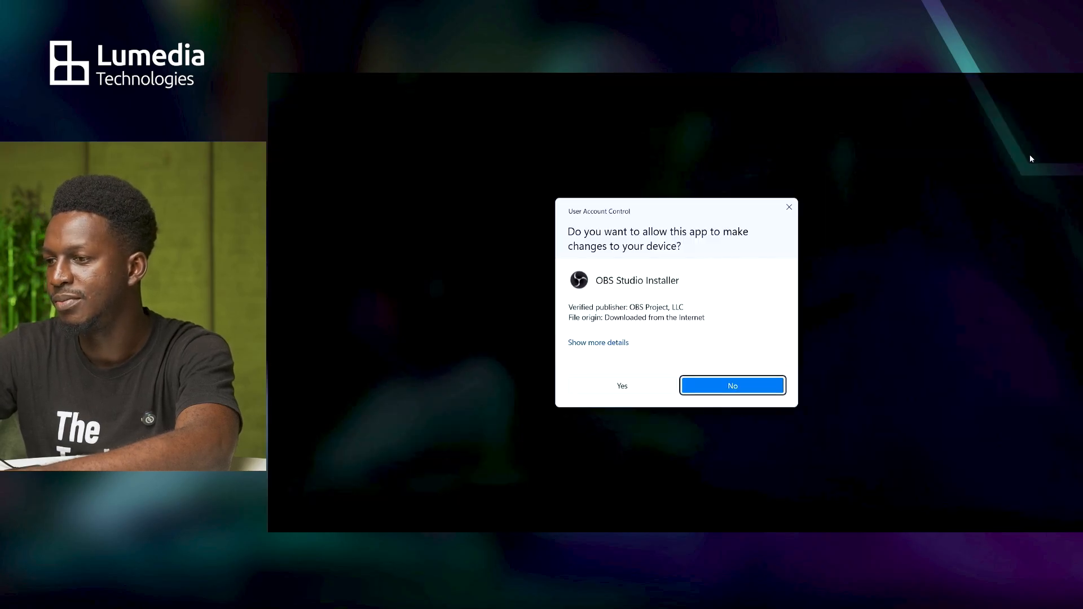
left_click(629, 388)
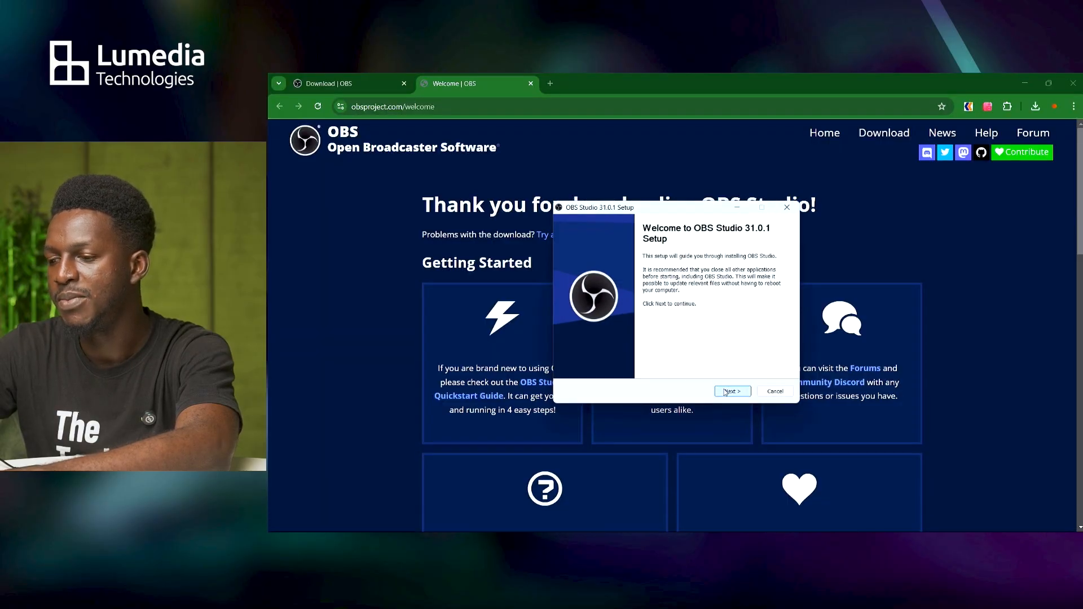
- Install OBS Studio 31.0.1 with the default setup options and launch it on finishing
left_click(731, 391)
left_click(731, 391)
left_click(731, 391)
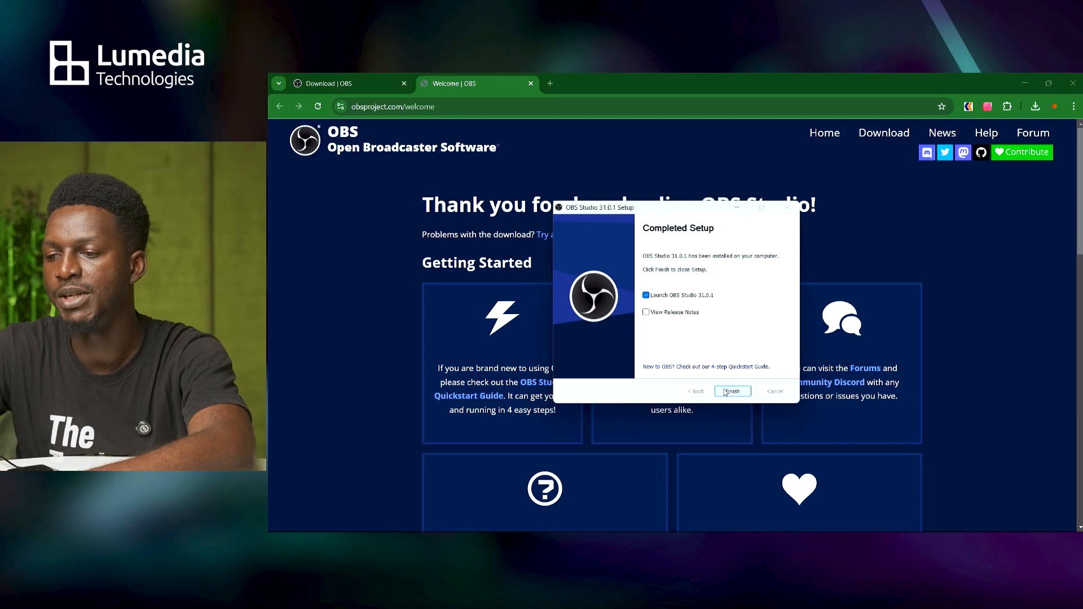
left_click(731, 391)
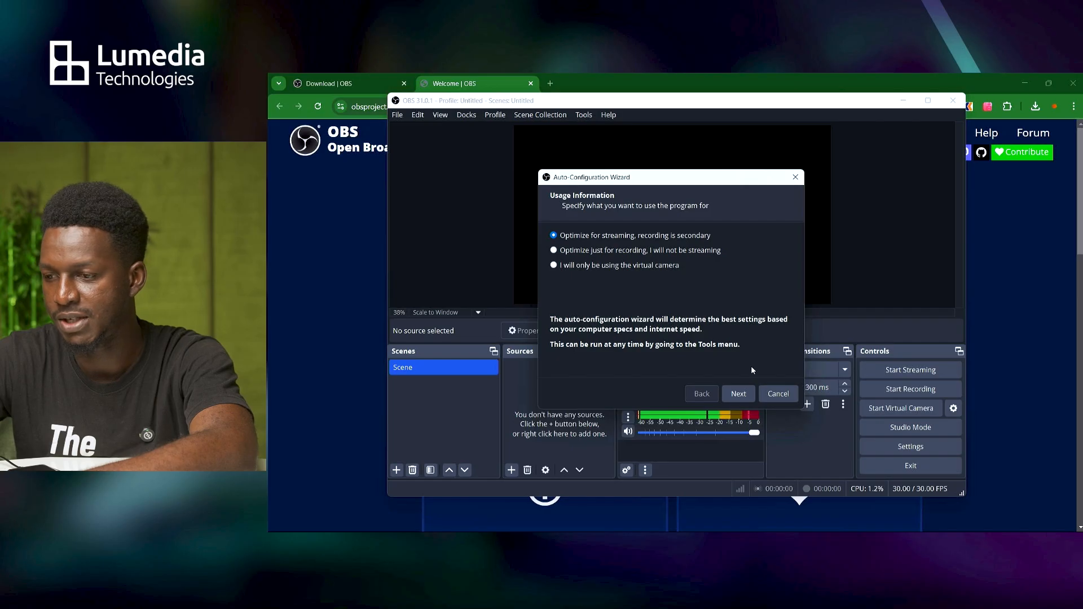
- Dismiss the Auto-Configuration Wizard and turn on Studio Mode in the maximized OBS window
left_click(778, 393)
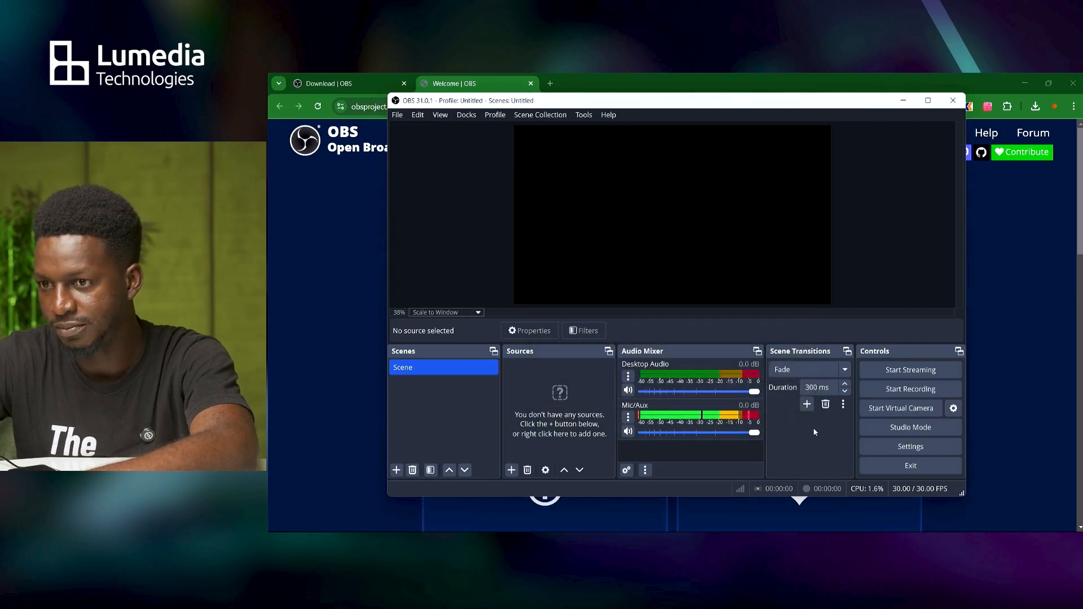
left_click(927, 101)
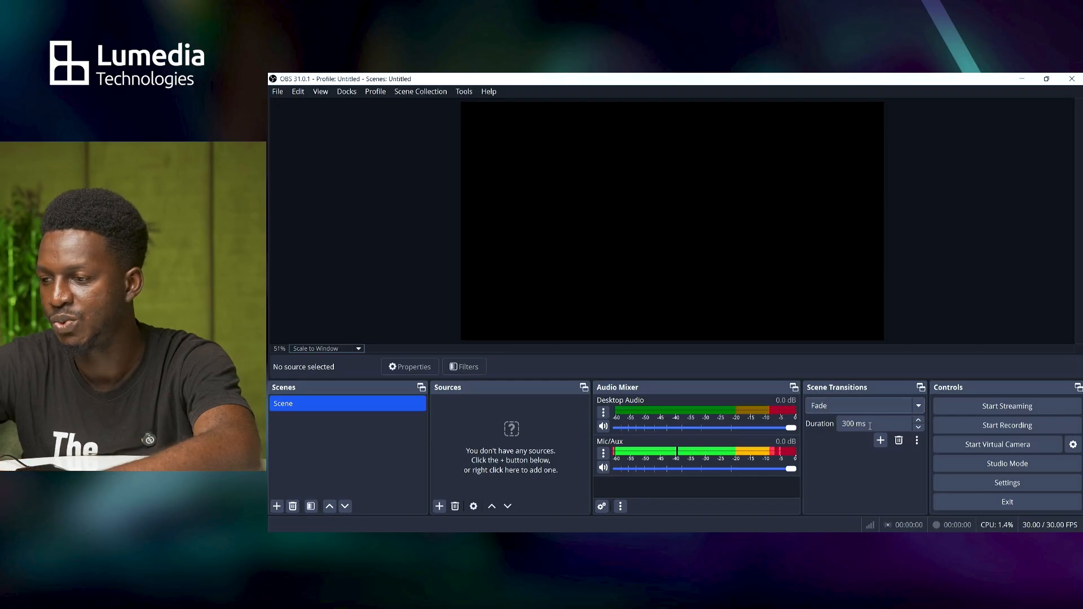
left_click(973, 465)
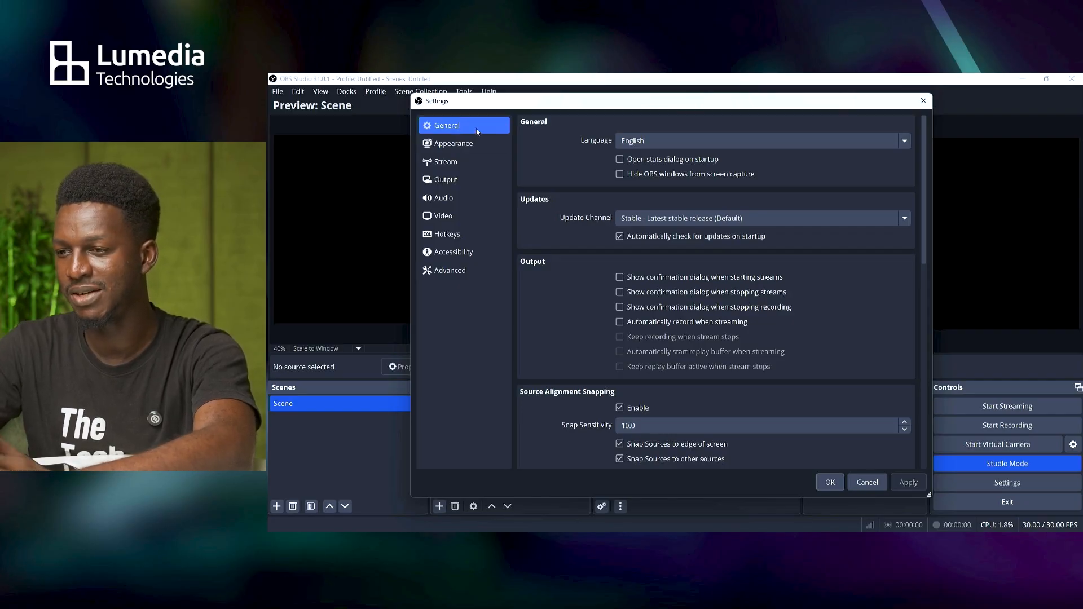
- In the stream settings, try the Custom and Twitch services, and choose YouTube - RTMPS as the streaming service
left_click(476, 144)
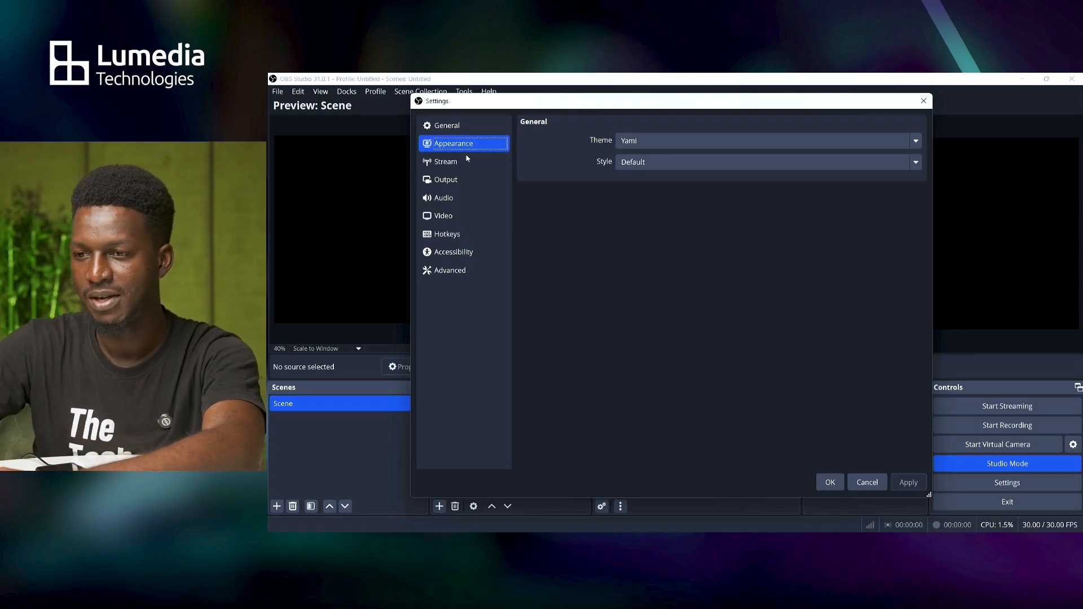
left_click(458, 166)
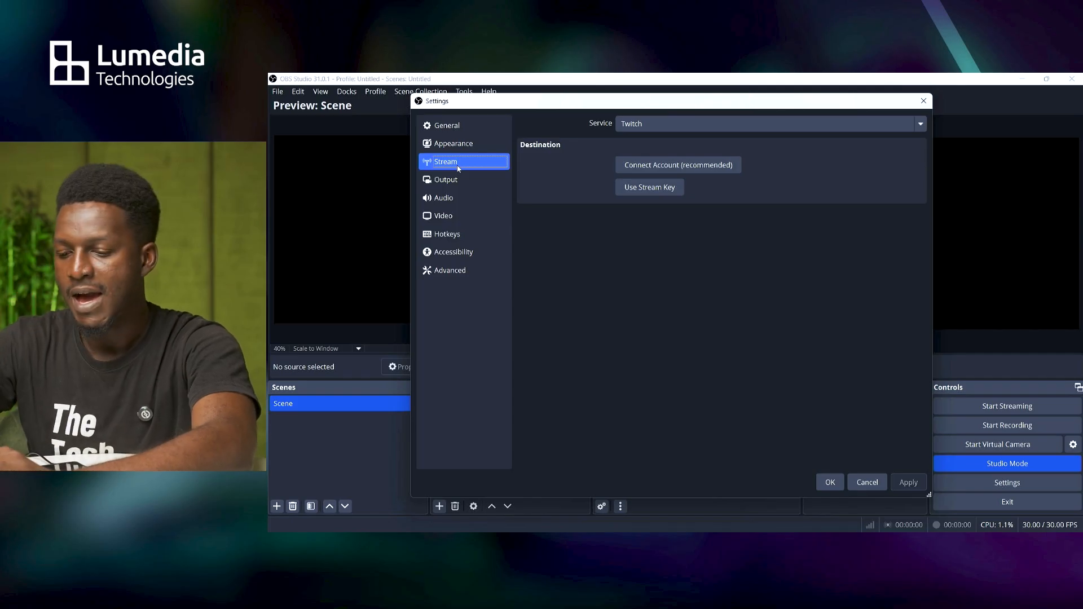
left_click(692, 132)
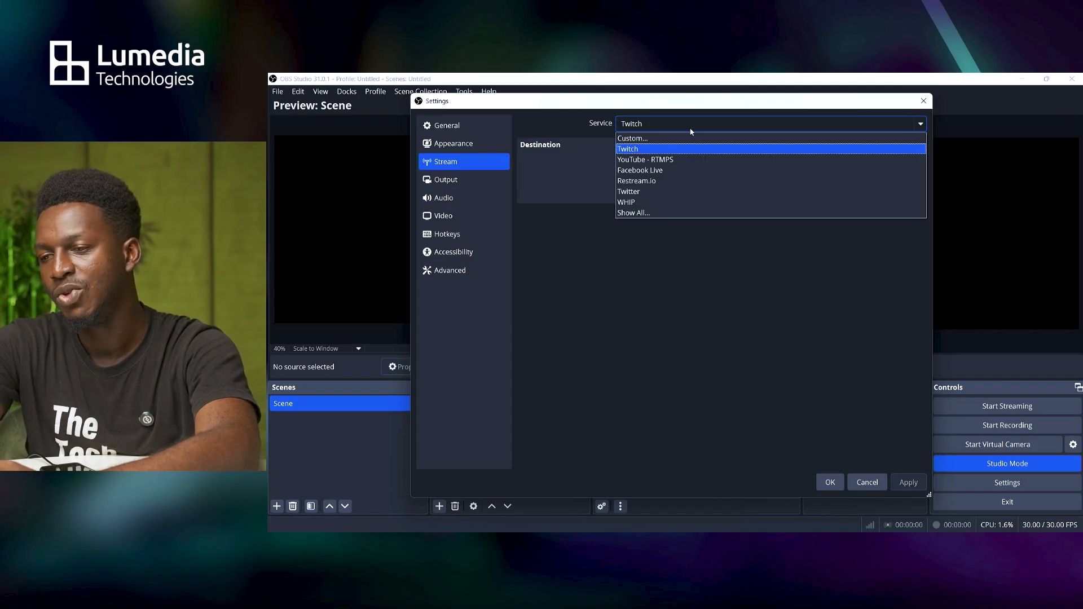
left_click(687, 143)
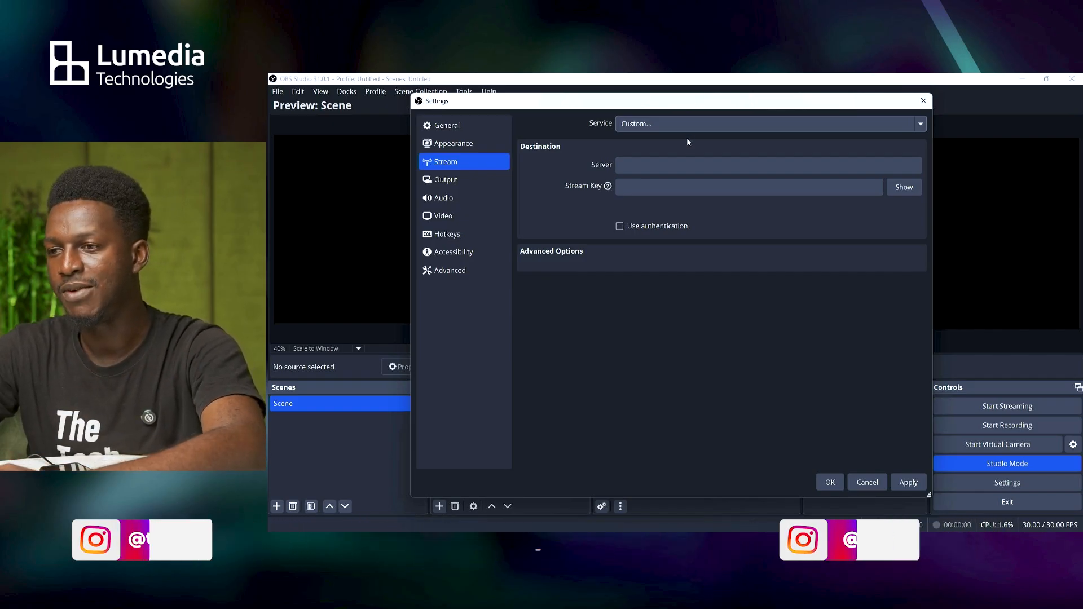
left_click(688, 130)
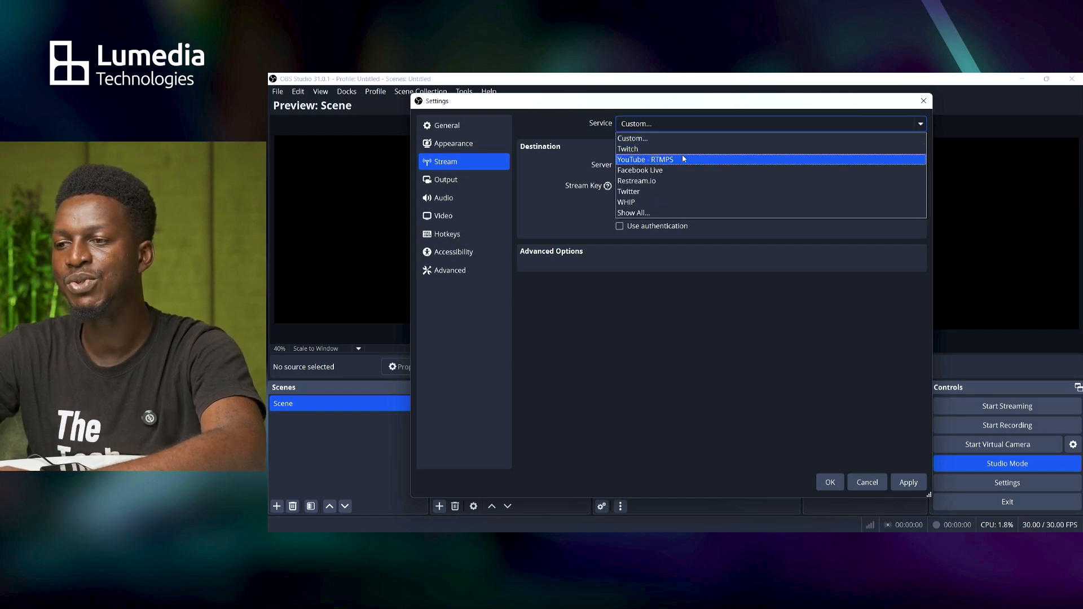
left_click(683, 160)
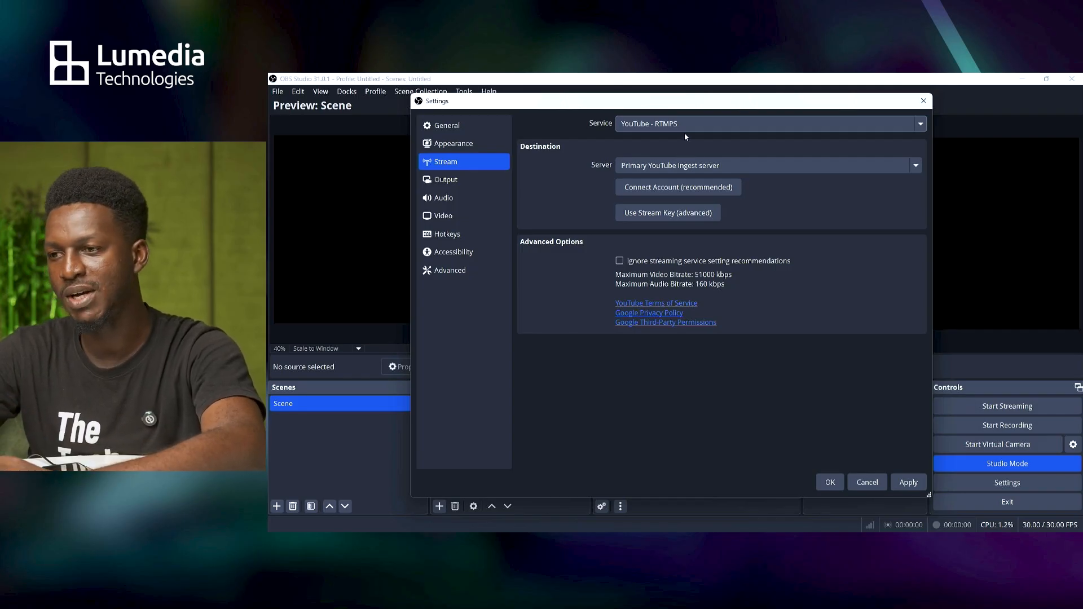
left_click(684, 129)
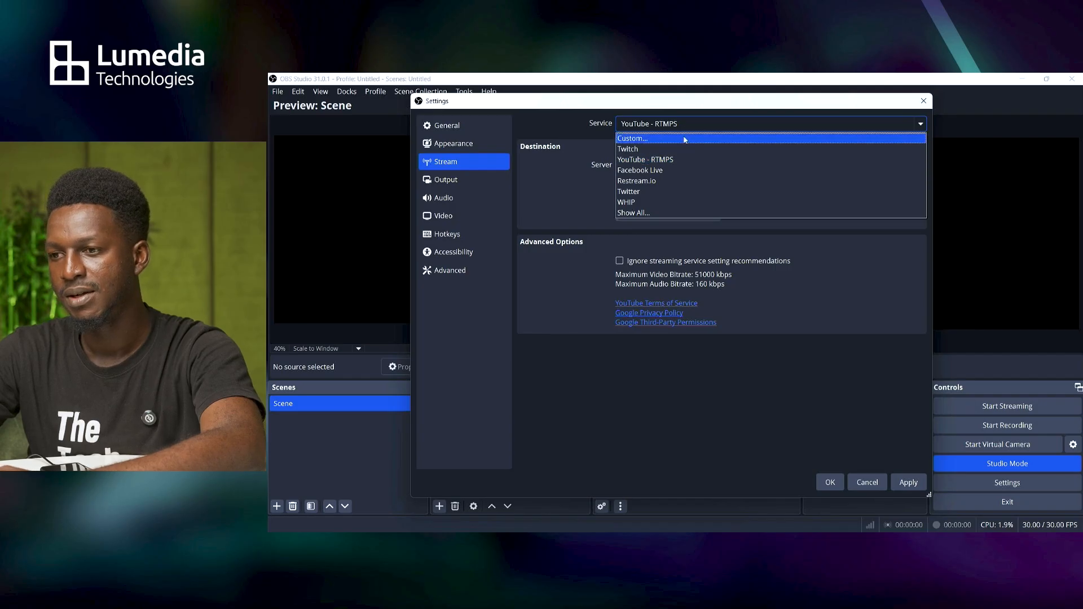
left_click(684, 149)
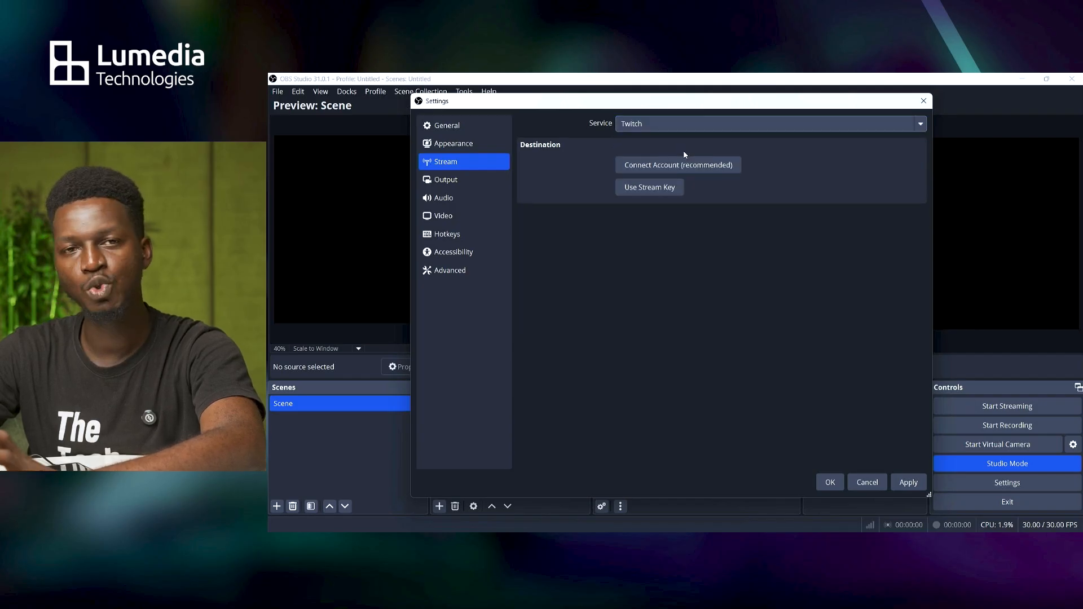
left_click(685, 123)
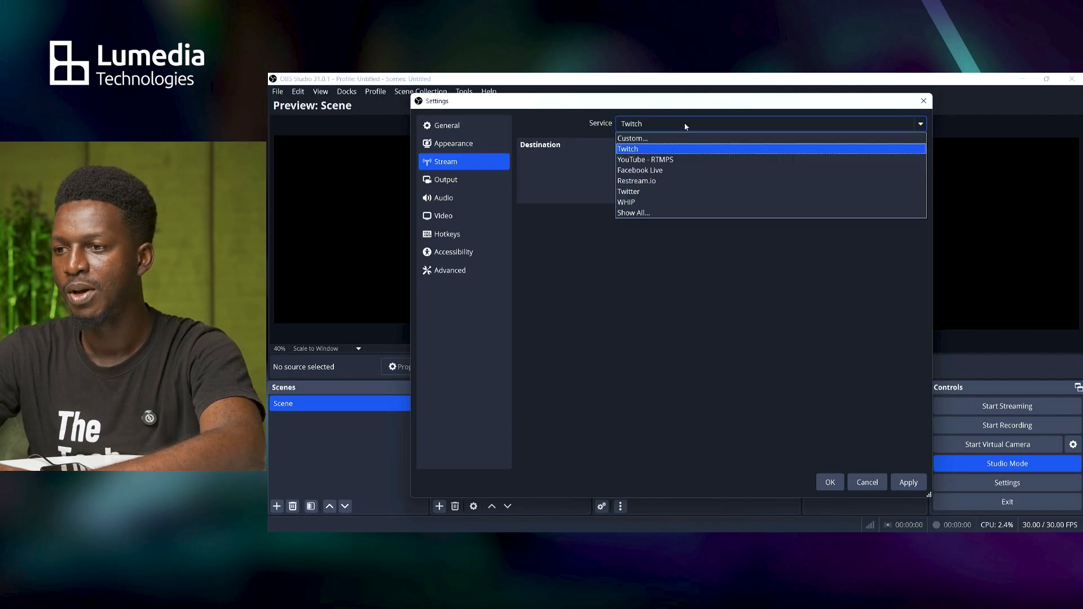
left_click(684, 160)
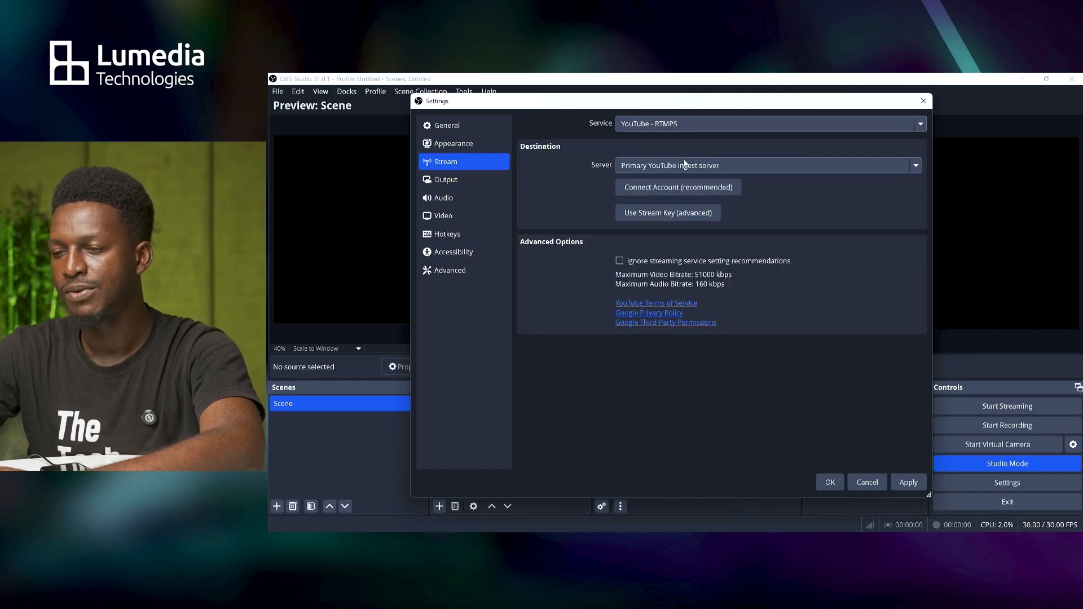
left_click(683, 192)
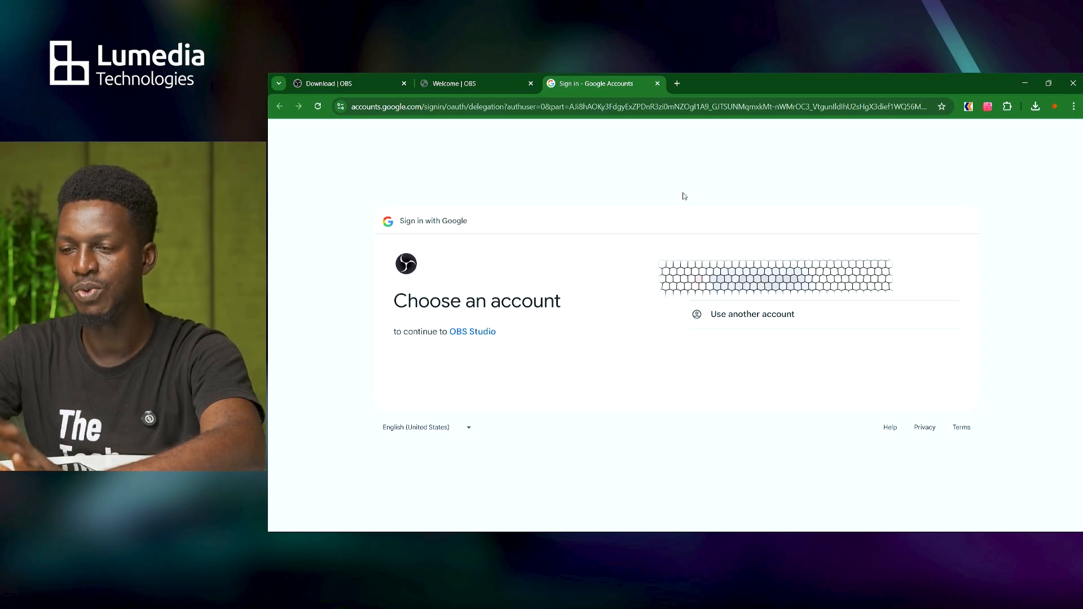
left_click(658, 84)
key("alt+Tab")
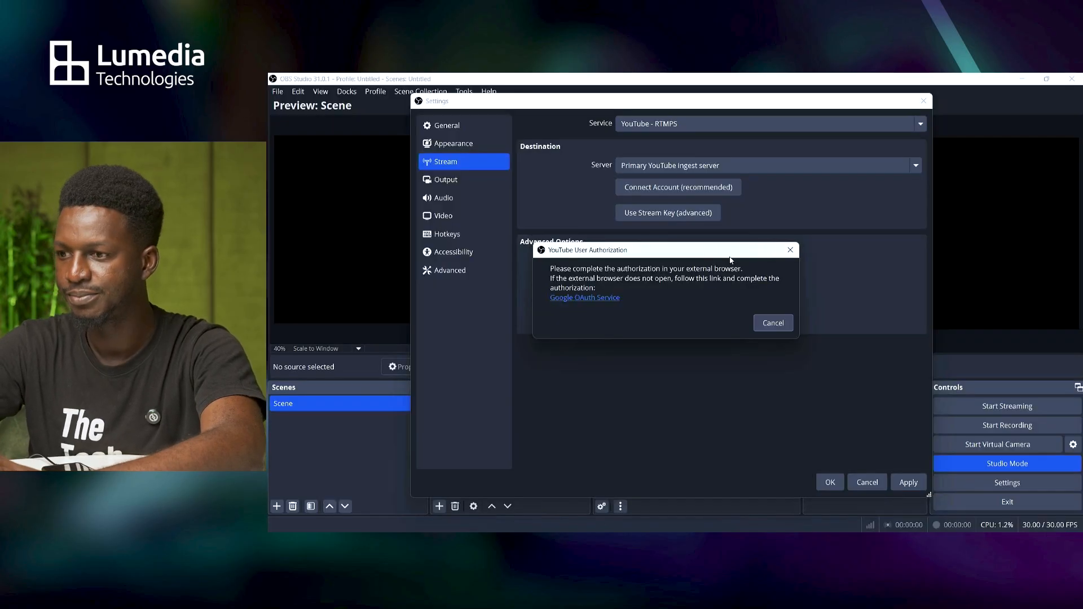
left_click(773, 324)
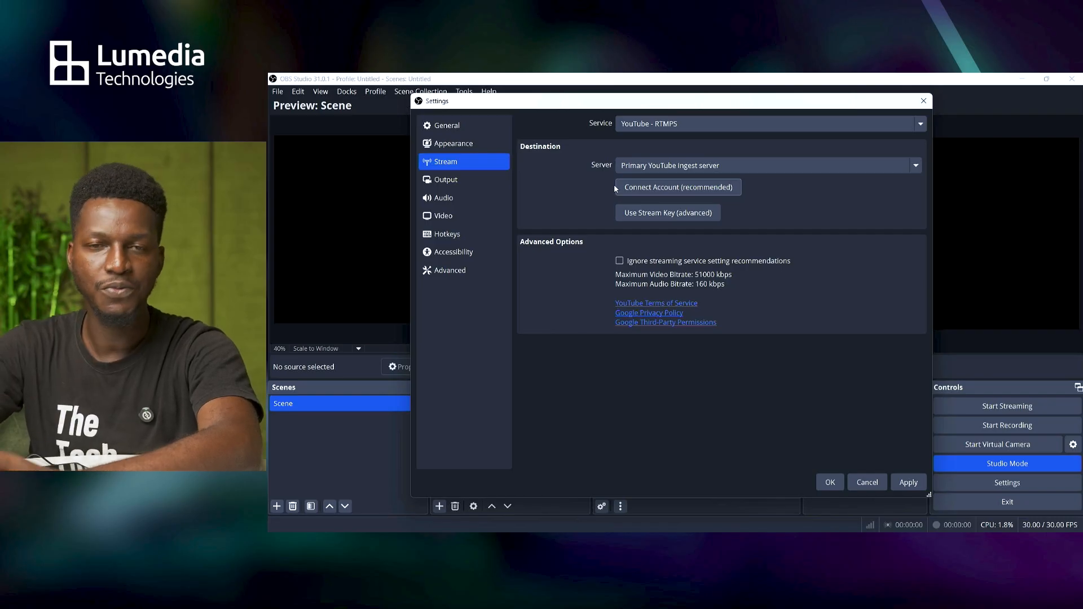
- Switch the YouTube destination to using a stream key, leaving the key empty, and apply the stream settings
left_click(639, 213)
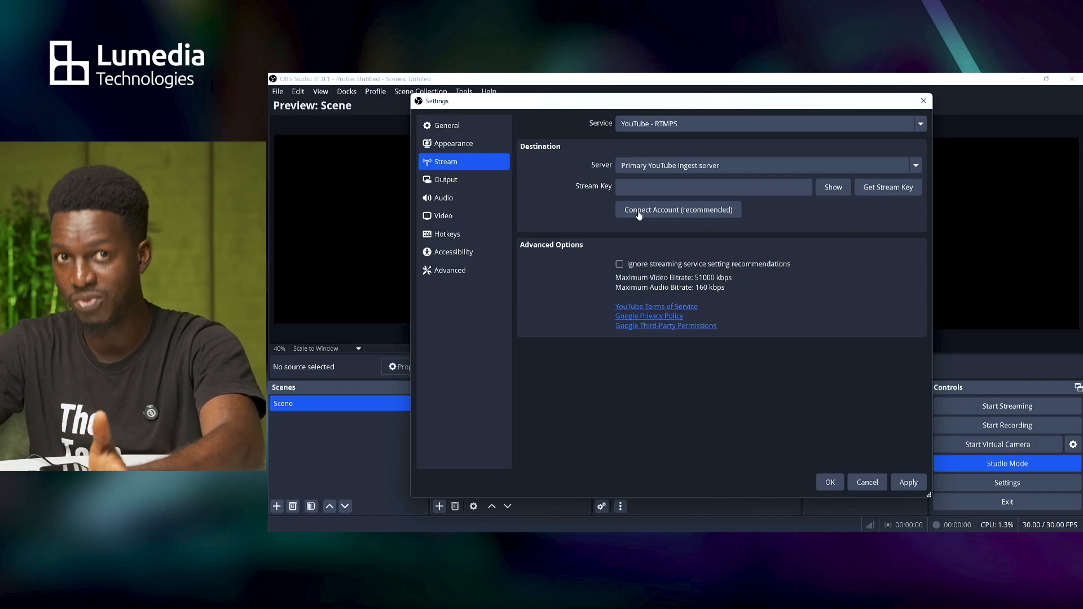
left_click(652, 194)
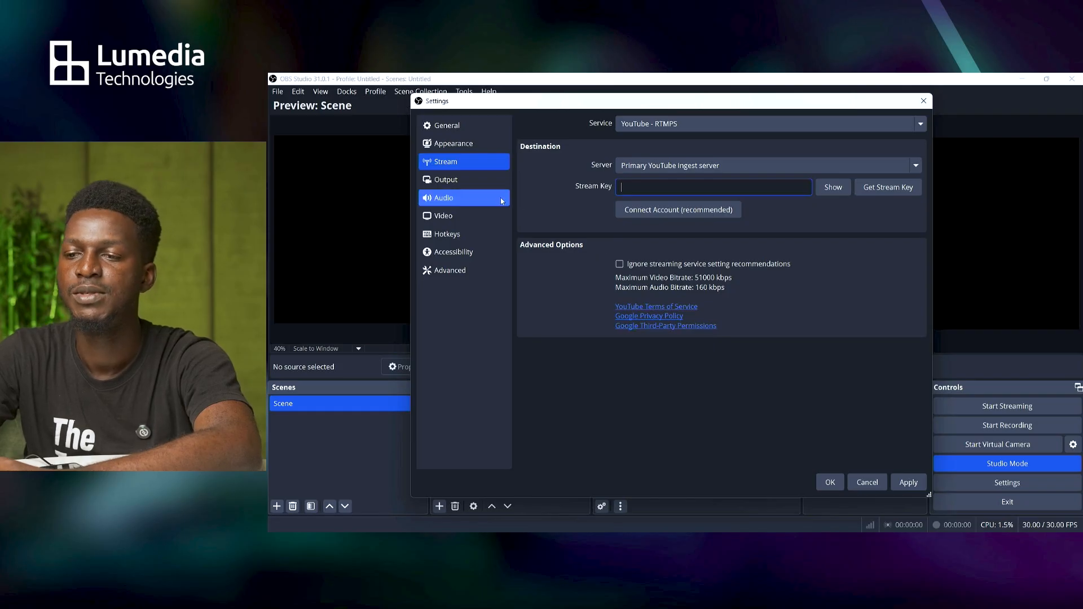
left_click(909, 488)
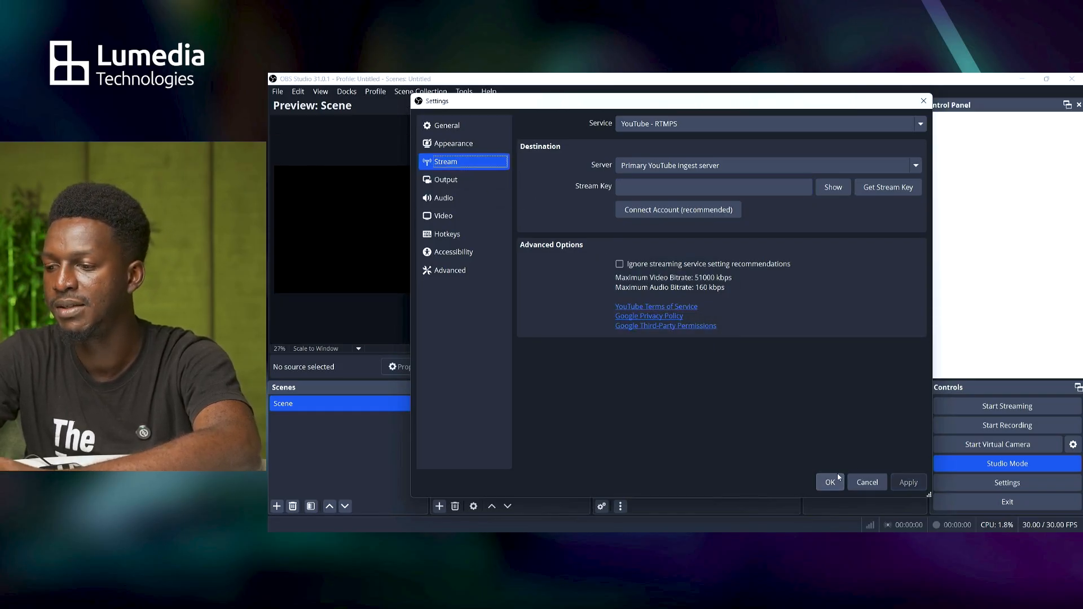
left_click(838, 477)
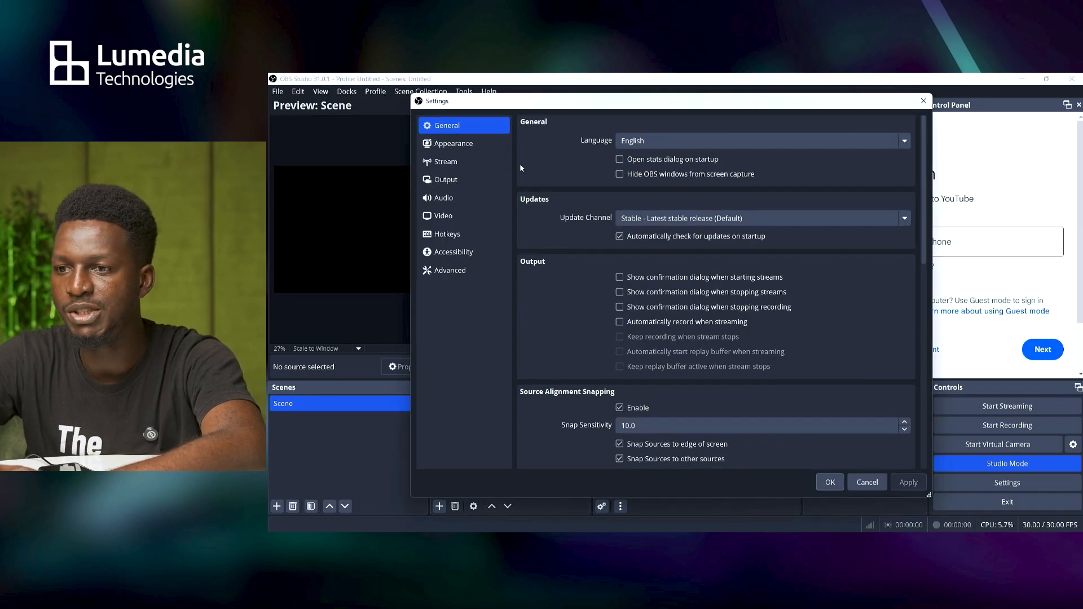
- Review the streaming video bitrate and the available video encoders in the output settings
left_click(466, 186)
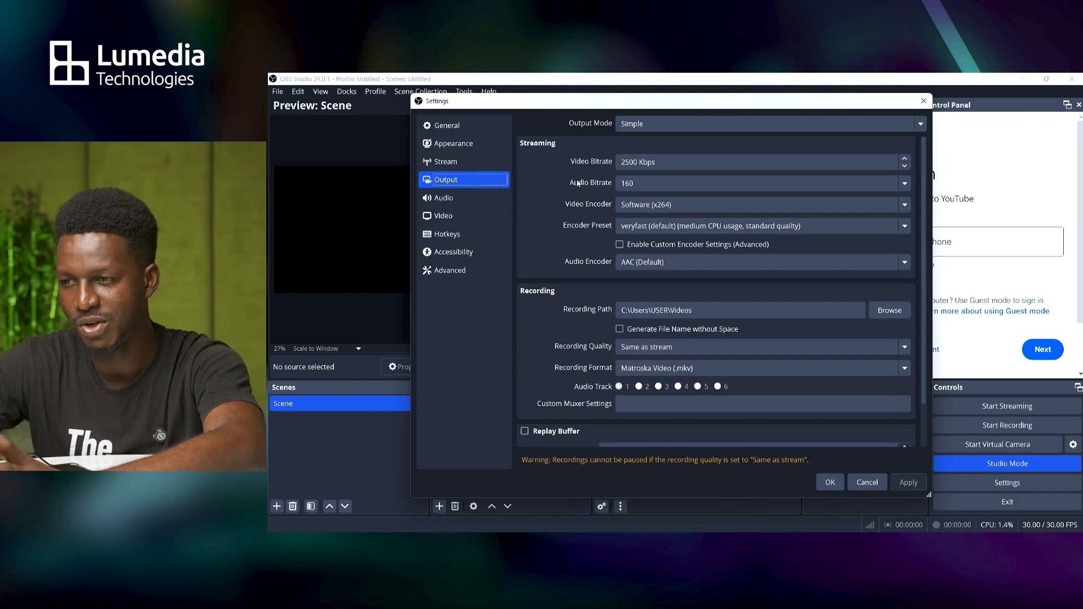
left_click(627, 163)
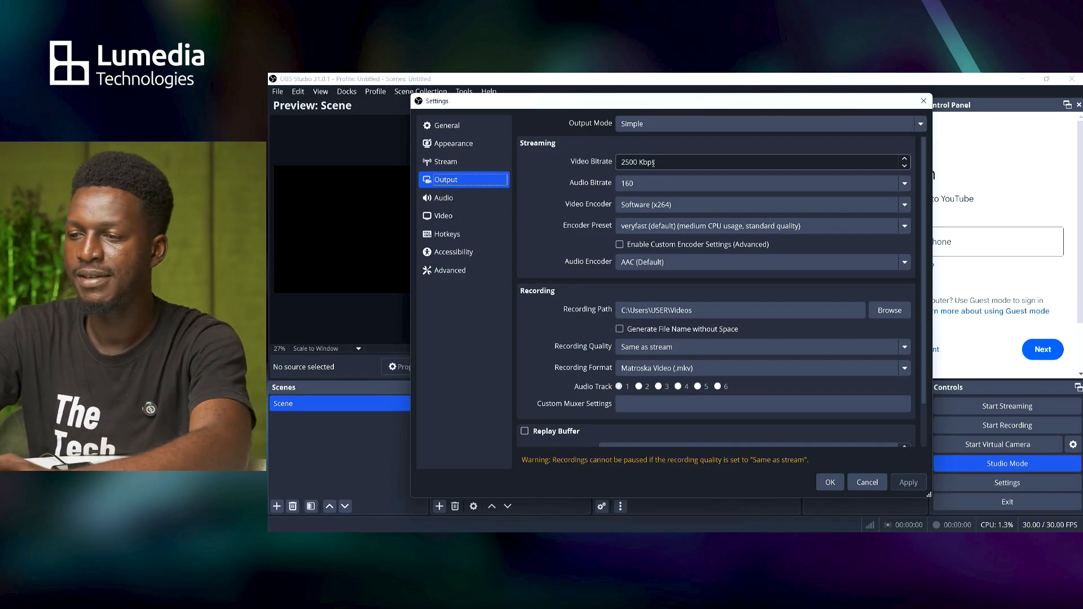
left_click(657, 160)
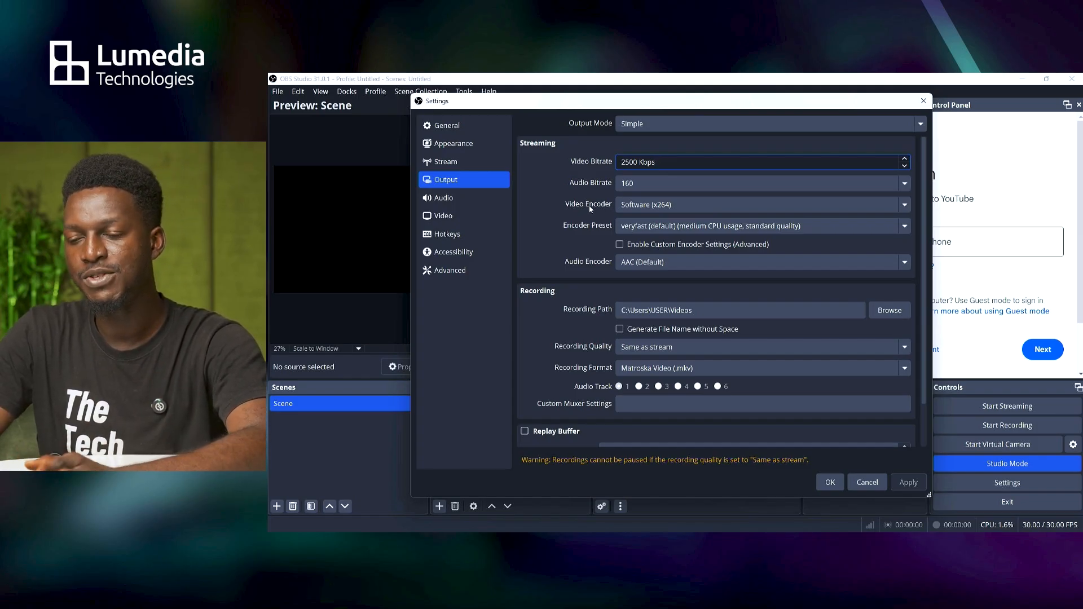
left_click(639, 206)
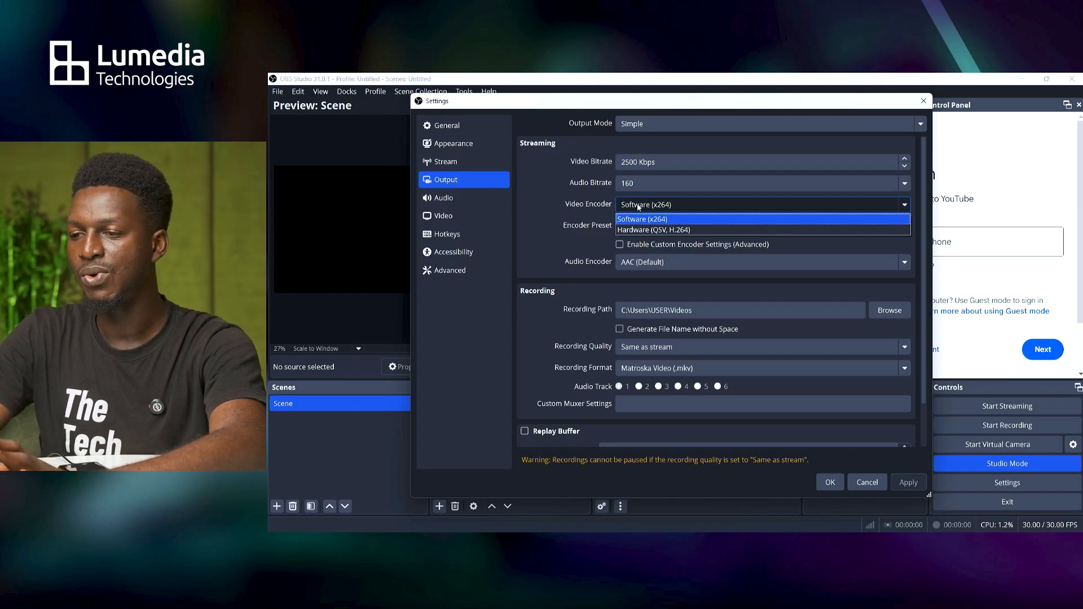
left_click(596, 224)
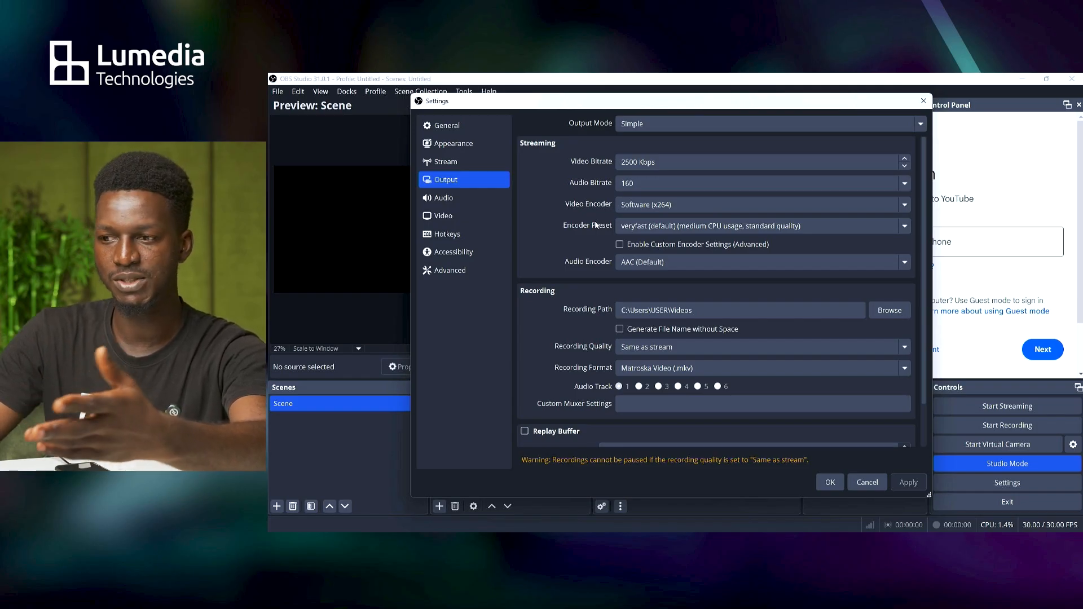
- Examine the available recording quality and recording format options in the output settings
scroll(561, 259, "down", 1)
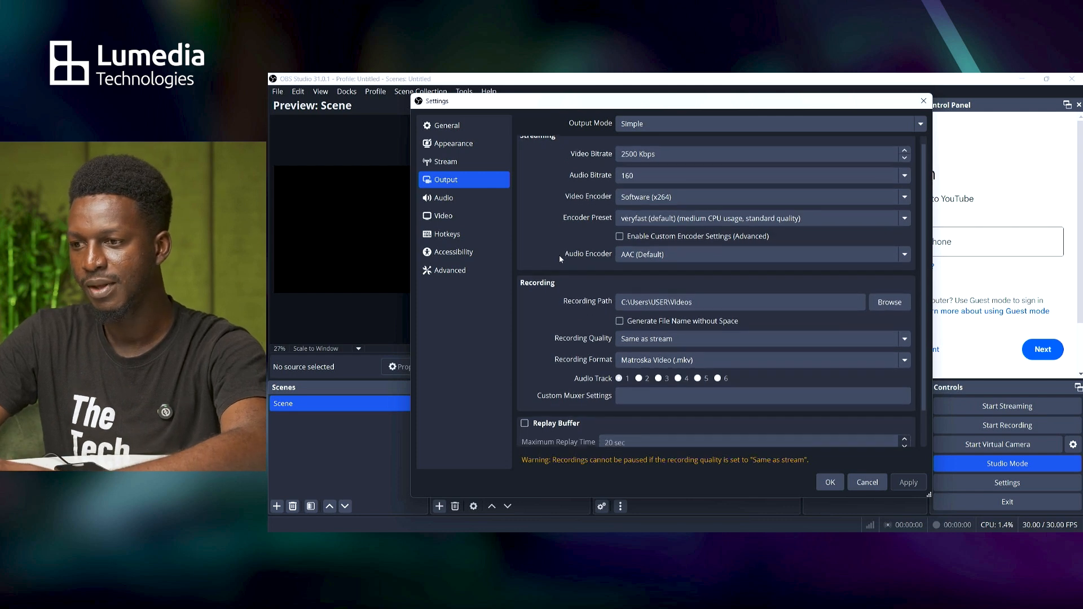
scroll(559, 259, "down", 1)
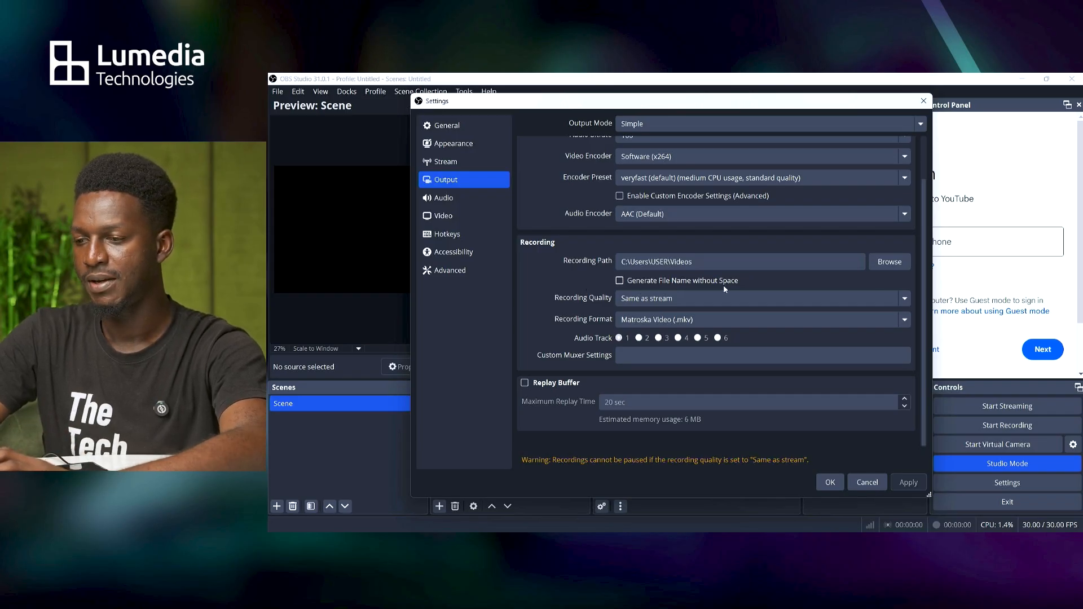
left_click(698, 305)
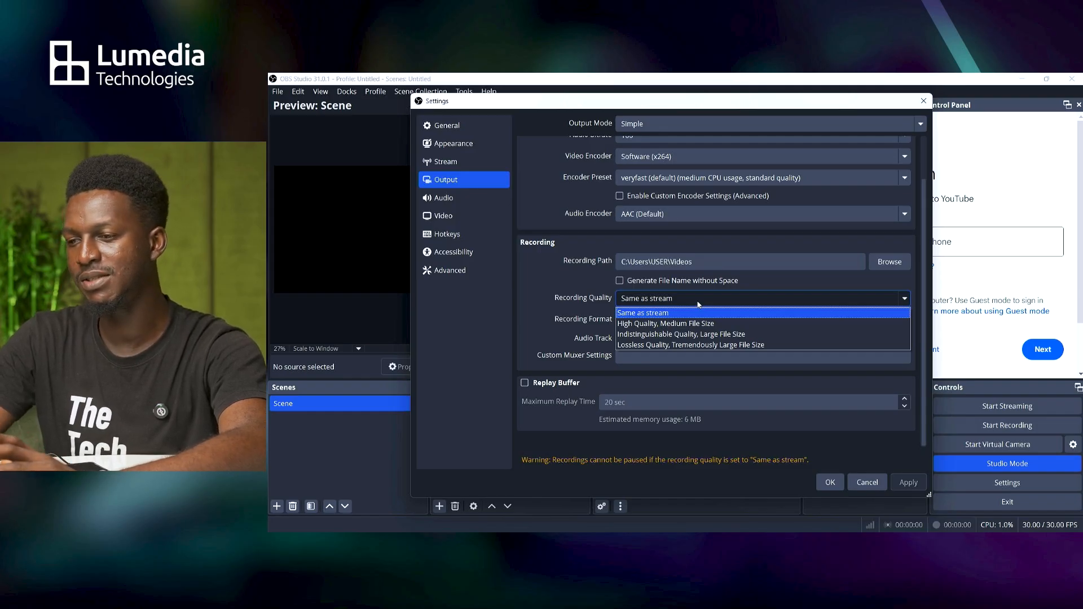
left_click(698, 305)
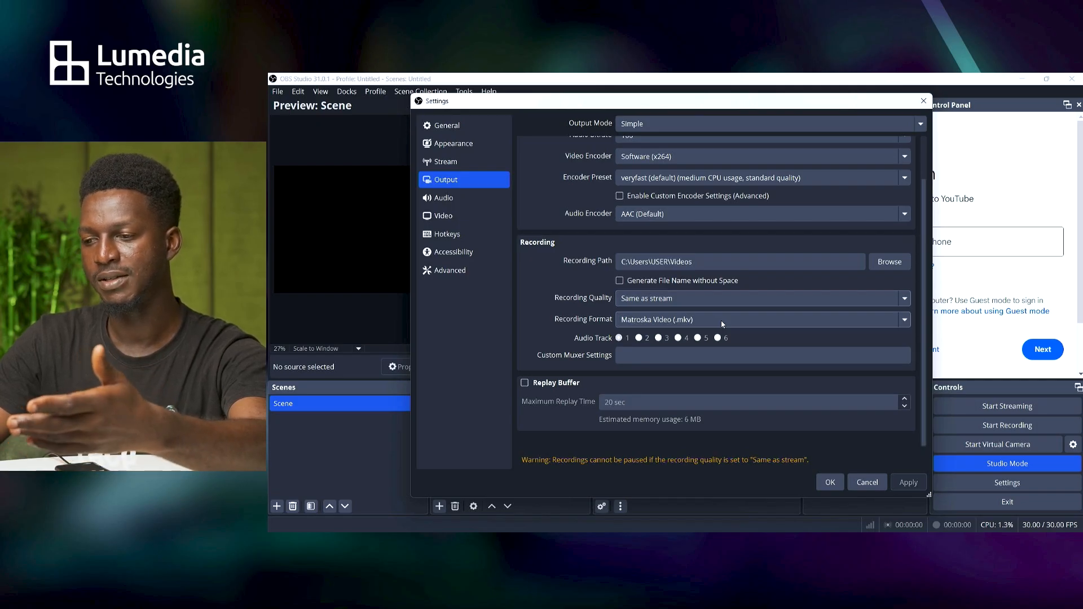
left_click(721, 321)
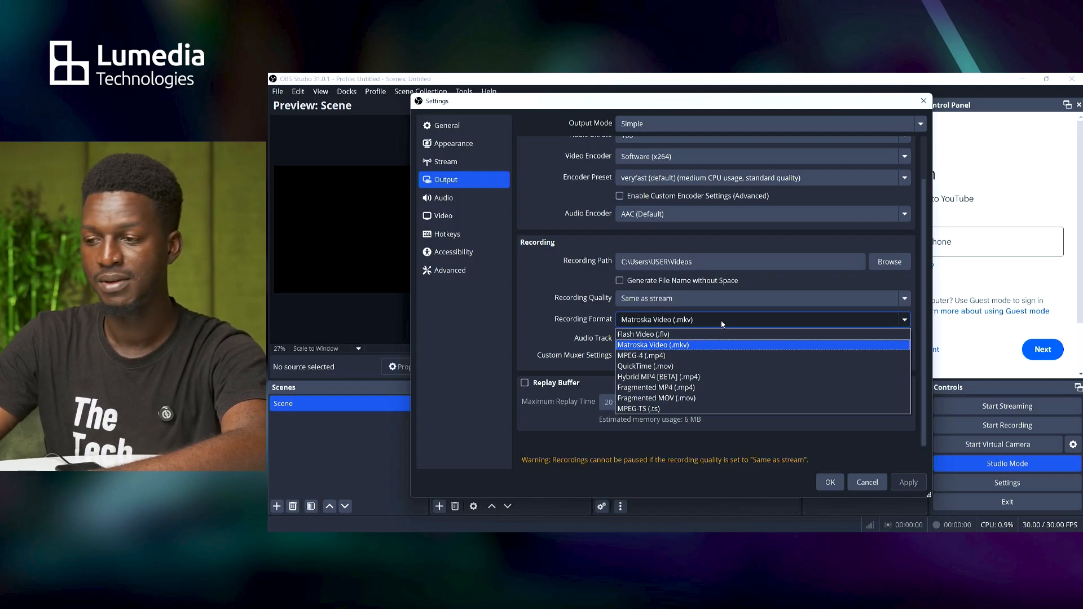
left_click(722, 324)
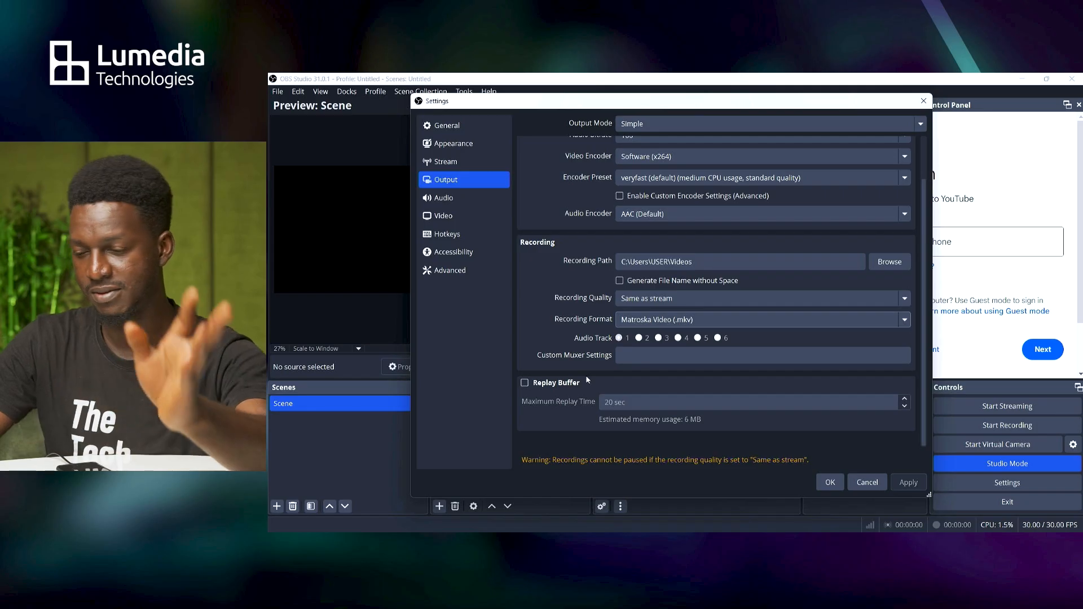
- Examine the channel options and the device choices for the Mic/Auxiliary audio inputs in the audio settings
left_click(463, 196)
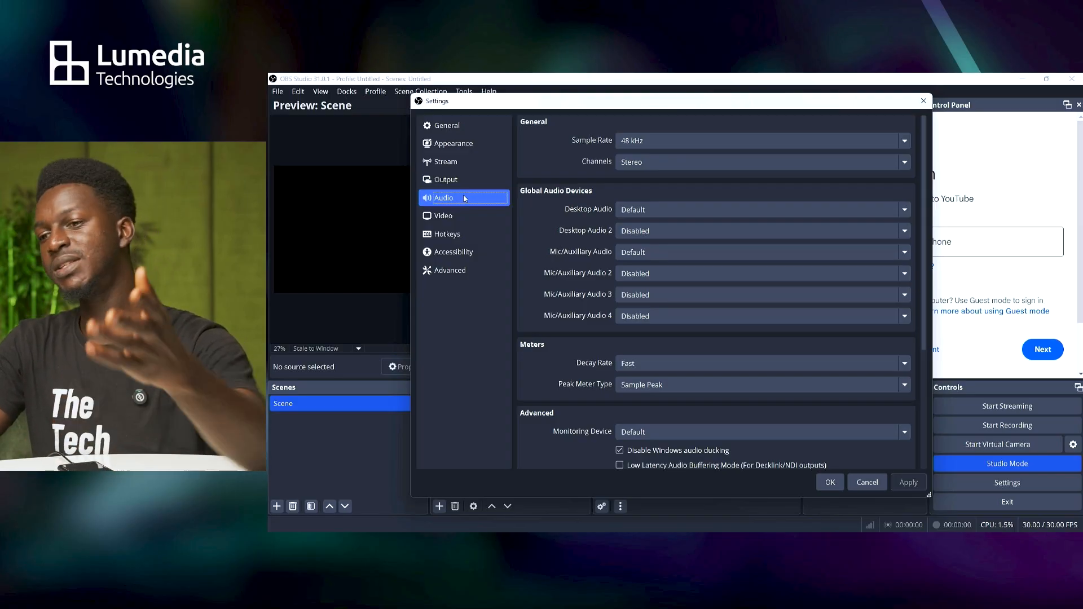
left_click(648, 162)
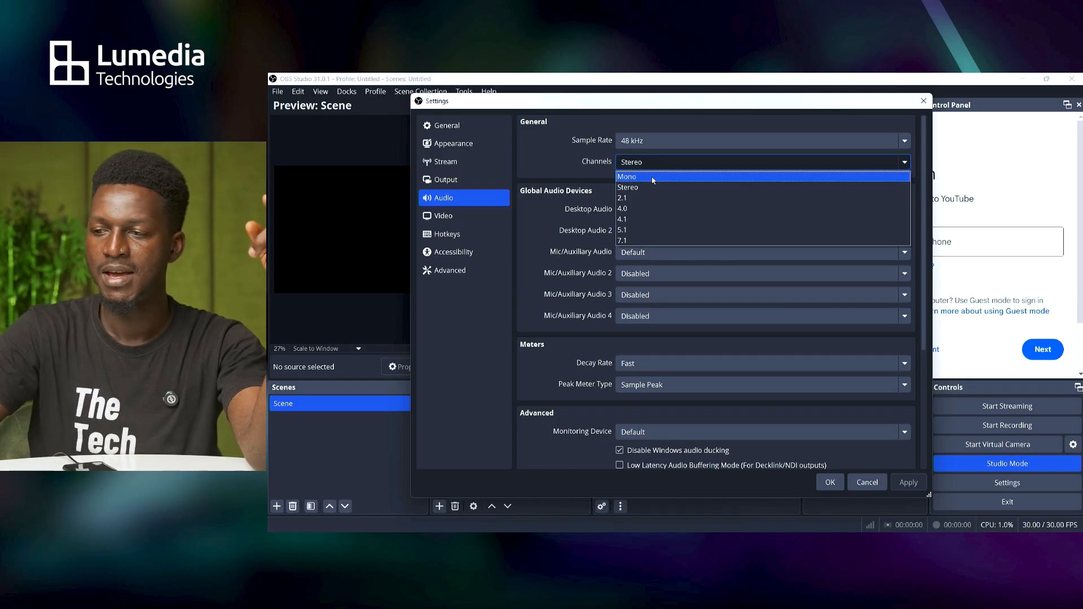
left_click(658, 167)
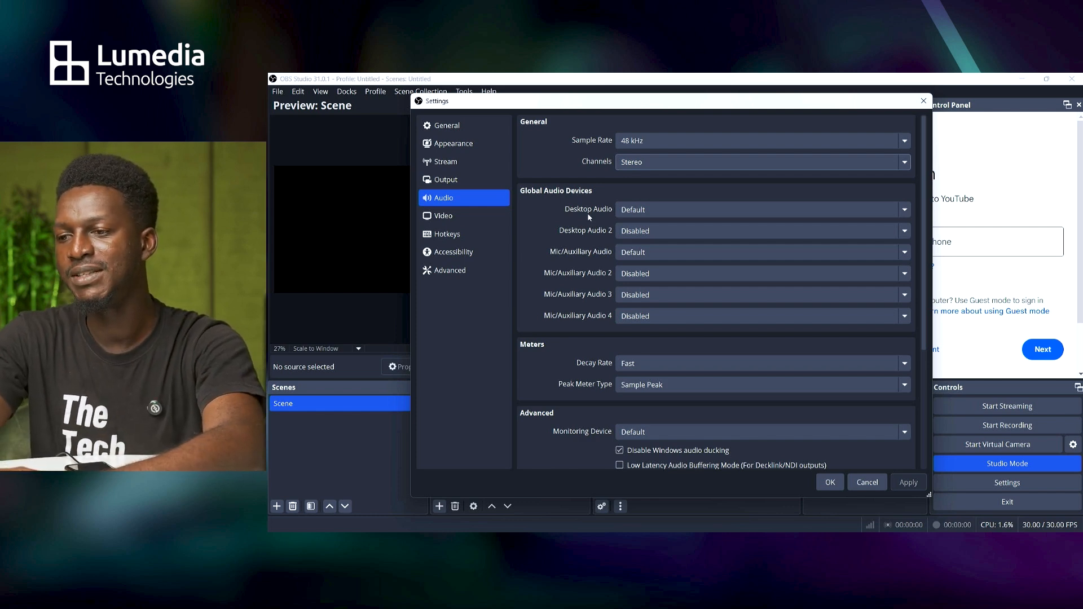
left_click(643, 259)
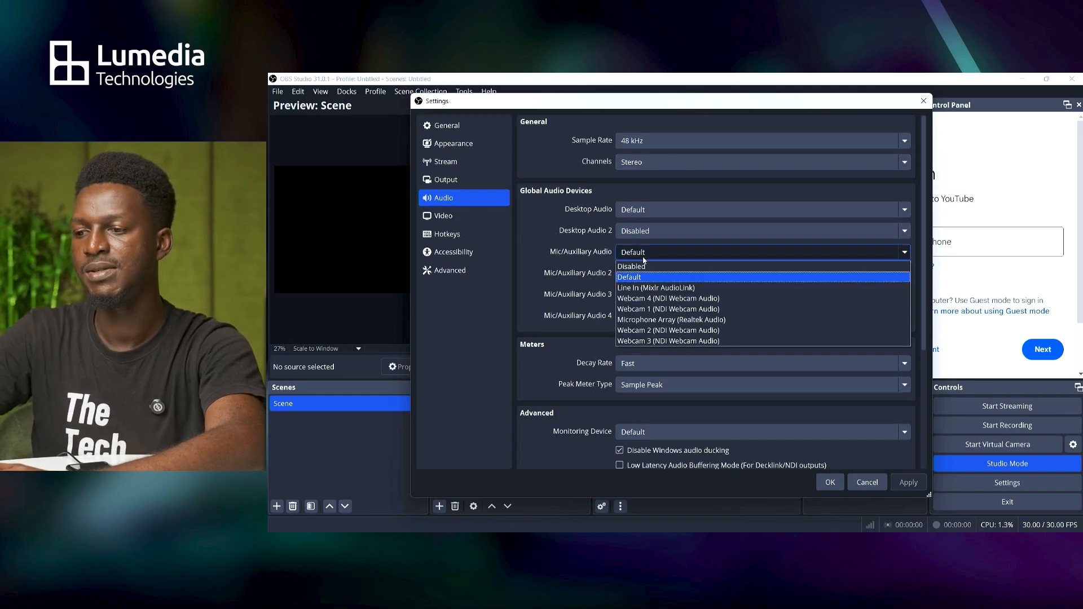
left_click(644, 261)
left_click(644, 273)
left_click(645, 274)
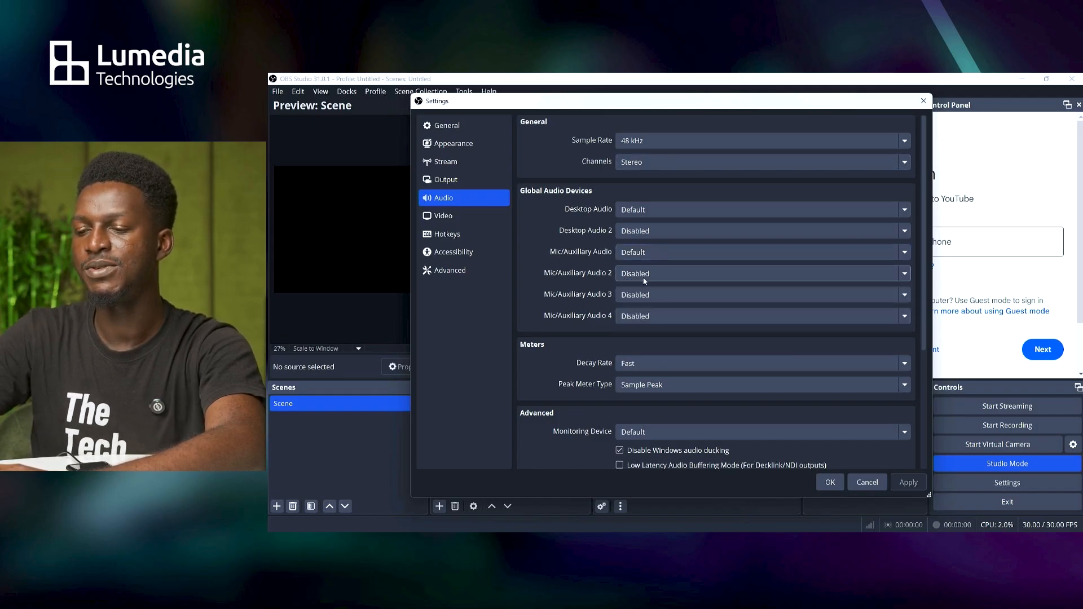
left_click(644, 294)
left_click(645, 303)
left_click(646, 319)
left_click(647, 318)
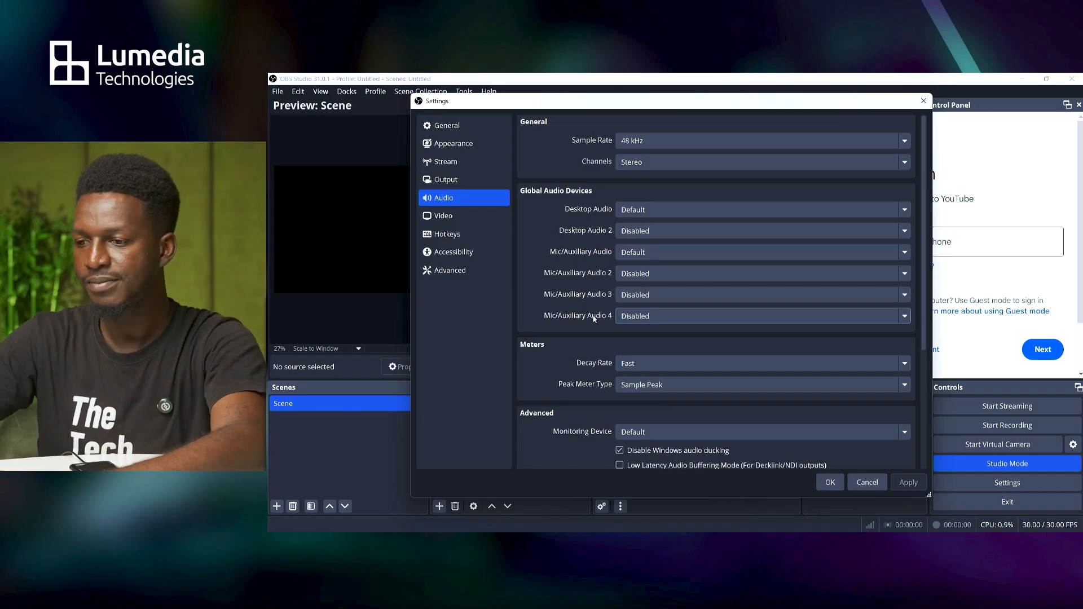
- Review the meter decay rate options and the advanced and push-to-talk hotkey sections of the audio settings
scroll(593, 356, "down", 5)
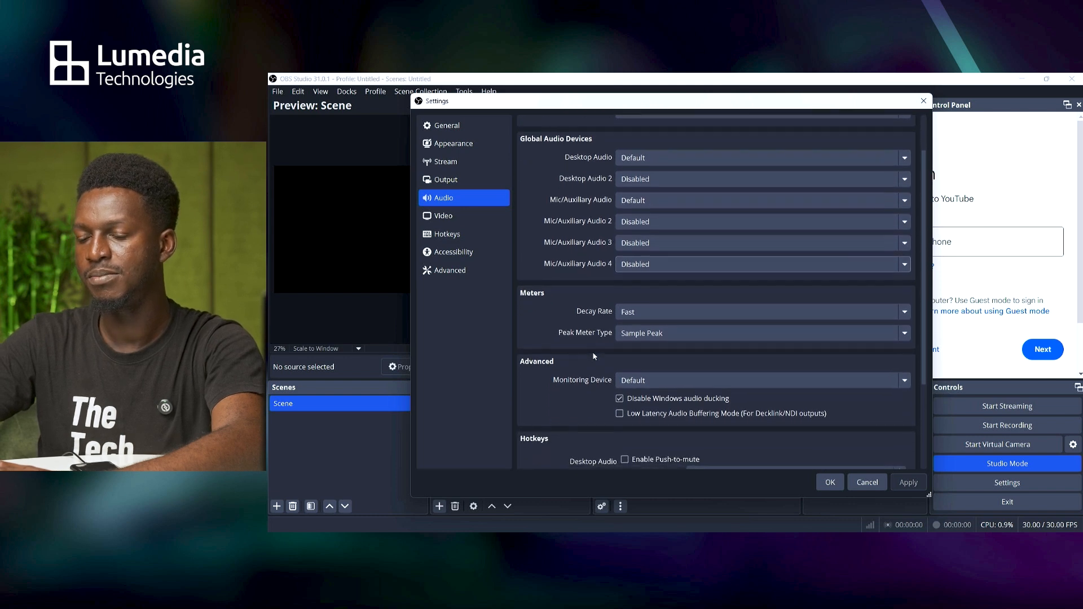
scroll(593, 355, "down", 3)
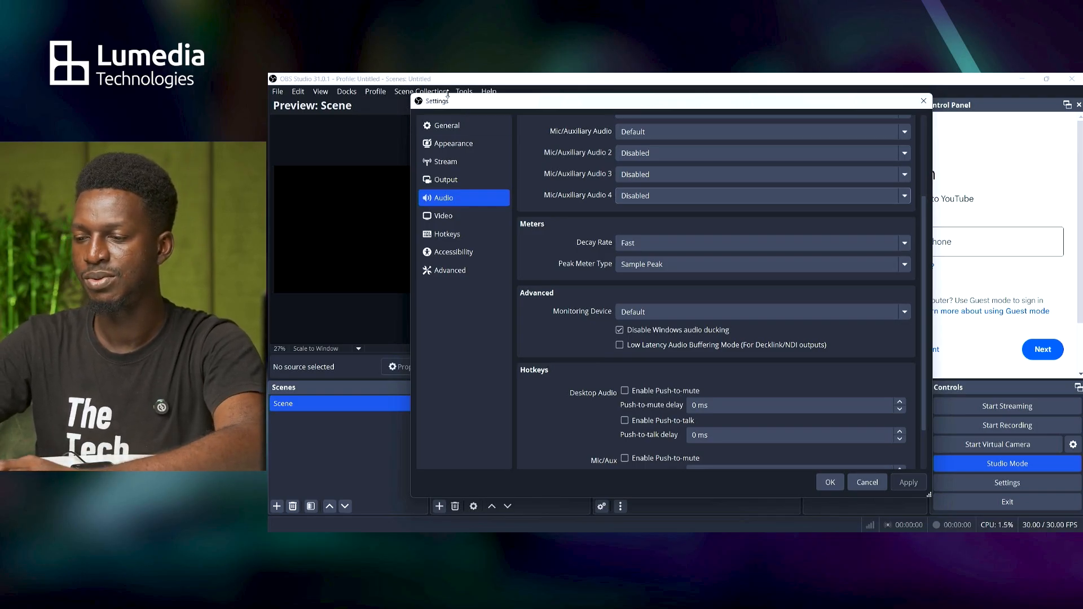
mouse_move(443, 103)
left_mouse_down()
mouse_move(579, 80)
mouse_move(427, 89)
mouse_move(444, 98)
left_mouse_up()
scroll(551, 219, "down", 1)
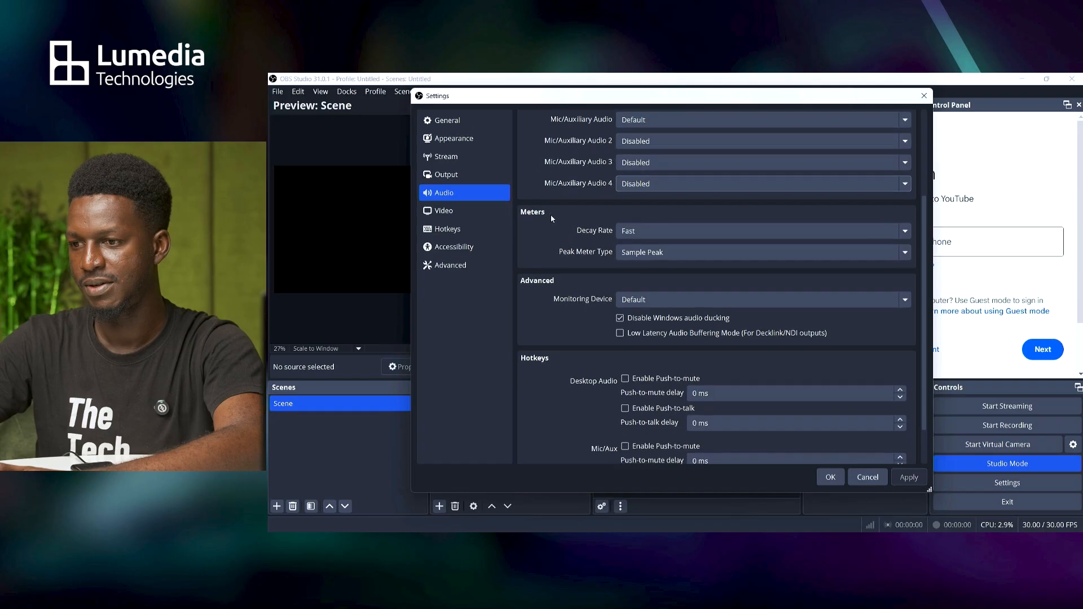
left_click(628, 230)
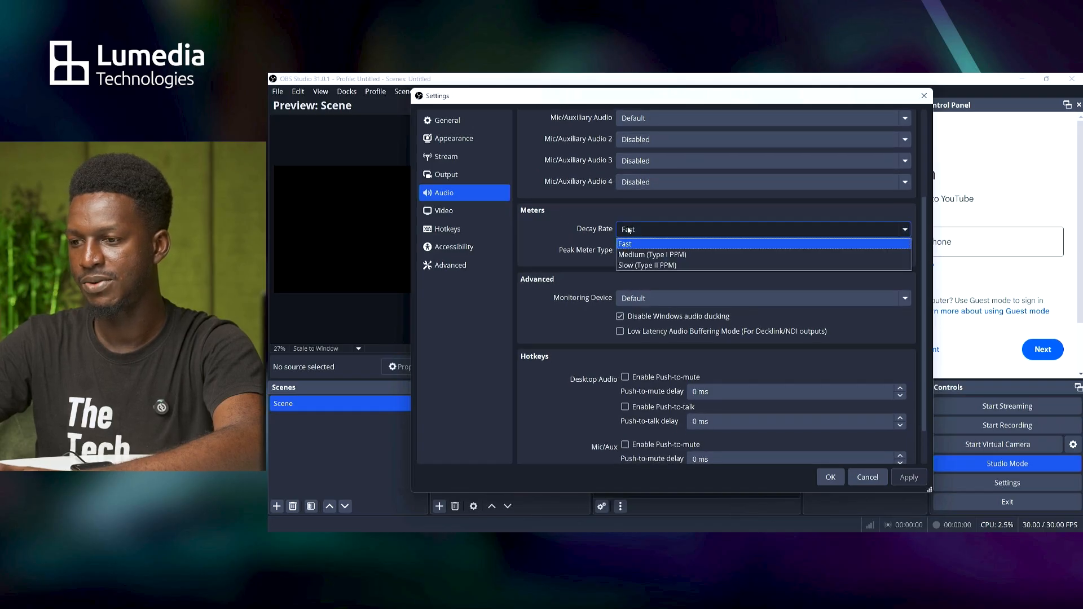
left_click(583, 230)
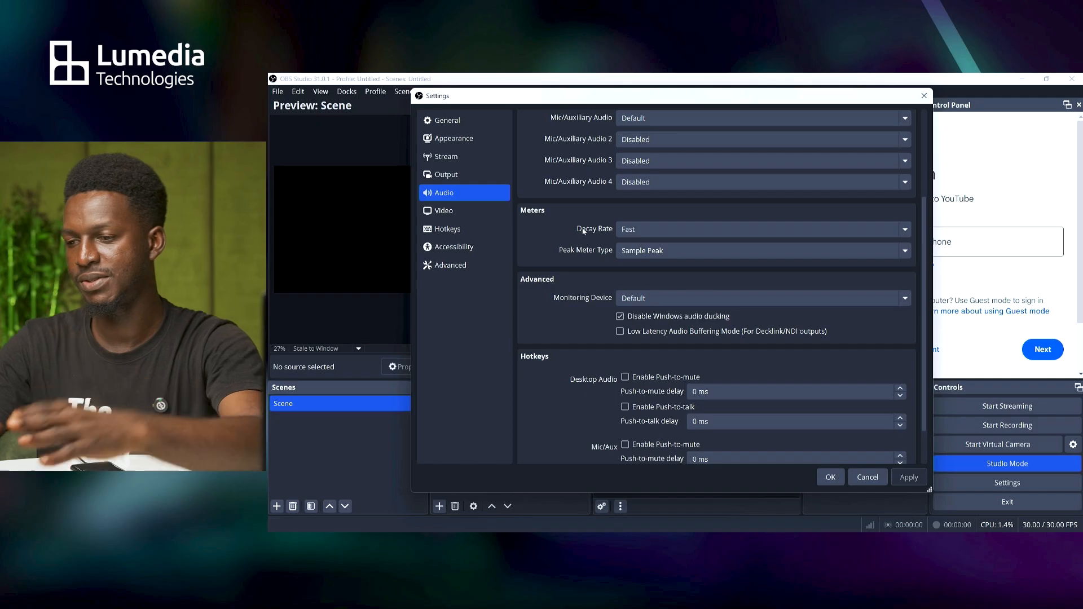
scroll(536, 312, "down", 1)
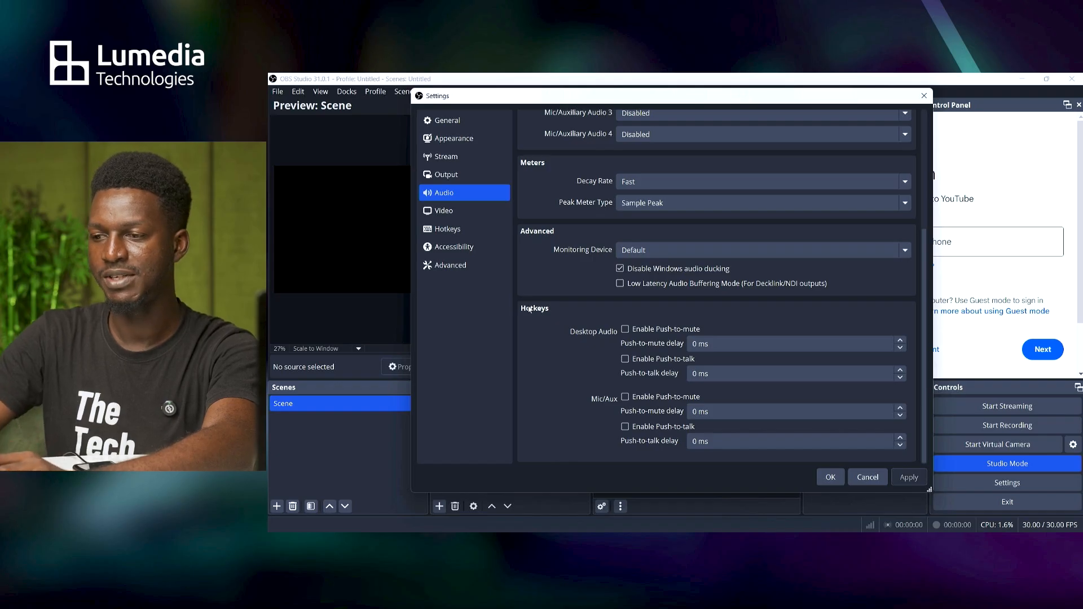
- In the video settings, set the output (scaled) resolution to 1920x1080 and check the common FPS values, keeping 30
left_click(467, 217)
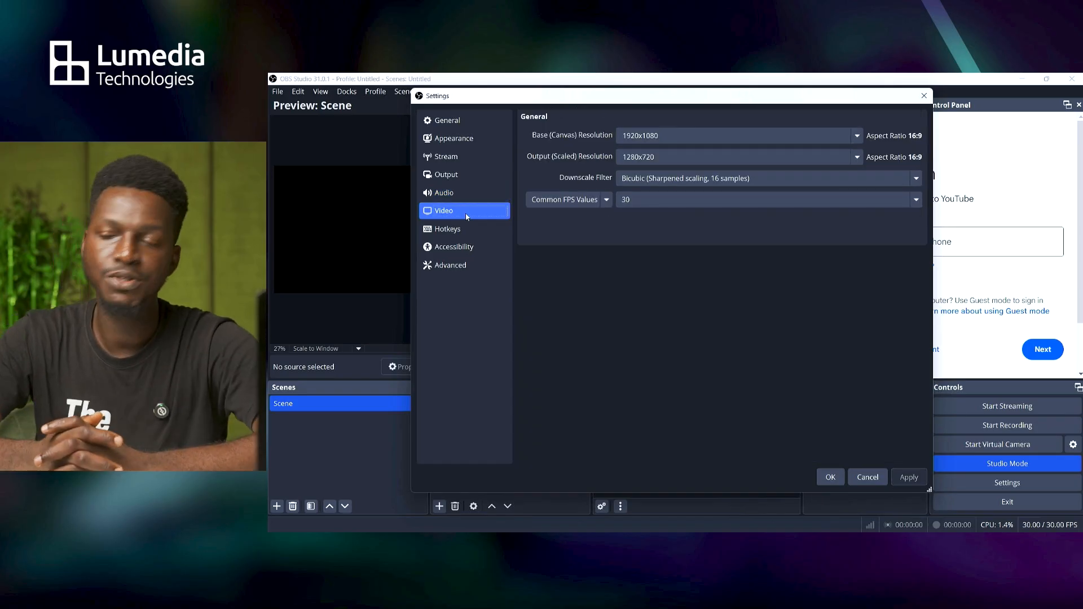
left_click(851, 140)
left_click(861, 135)
left_click(861, 136)
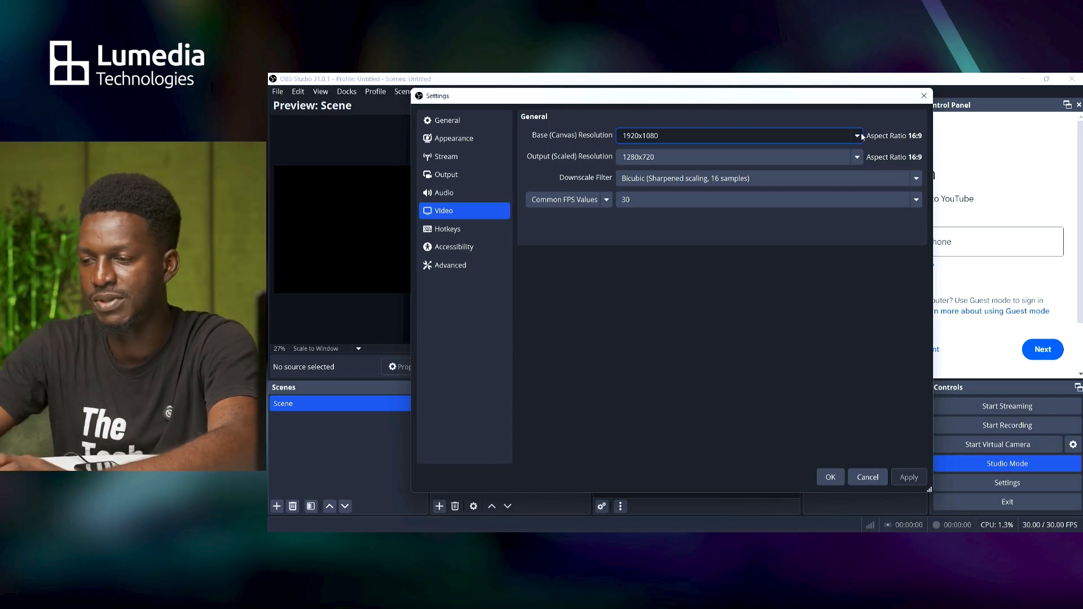
left_click(856, 159)
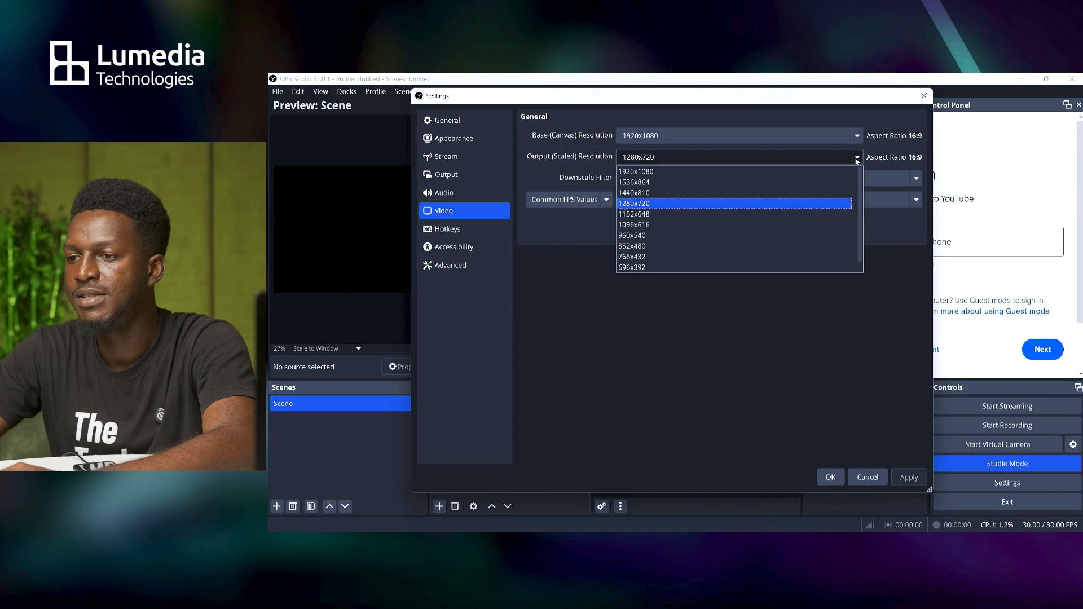
left_click(844, 173)
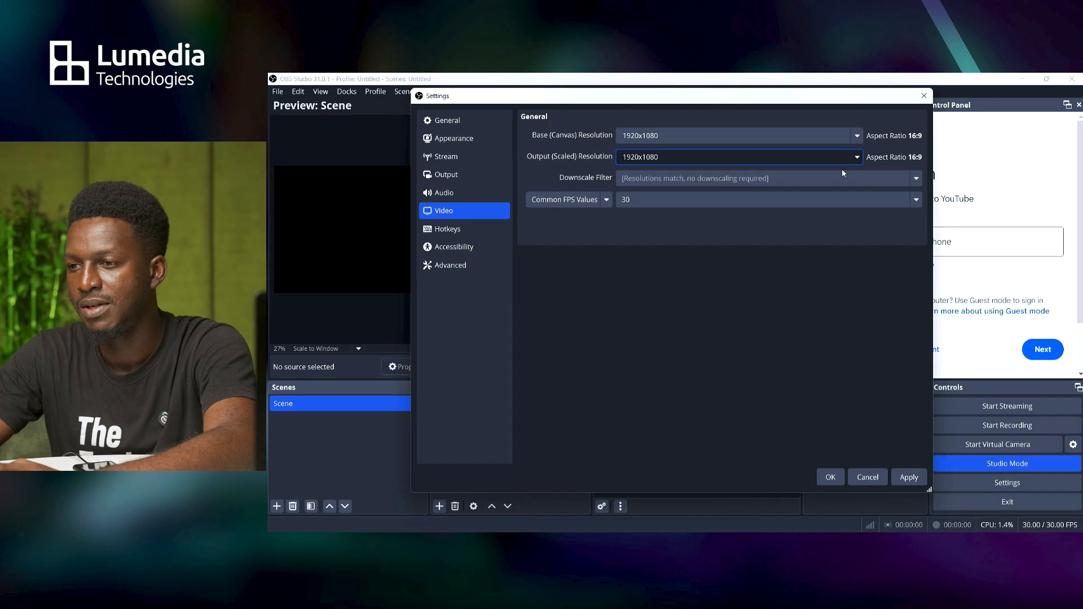
left_click(853, 161)
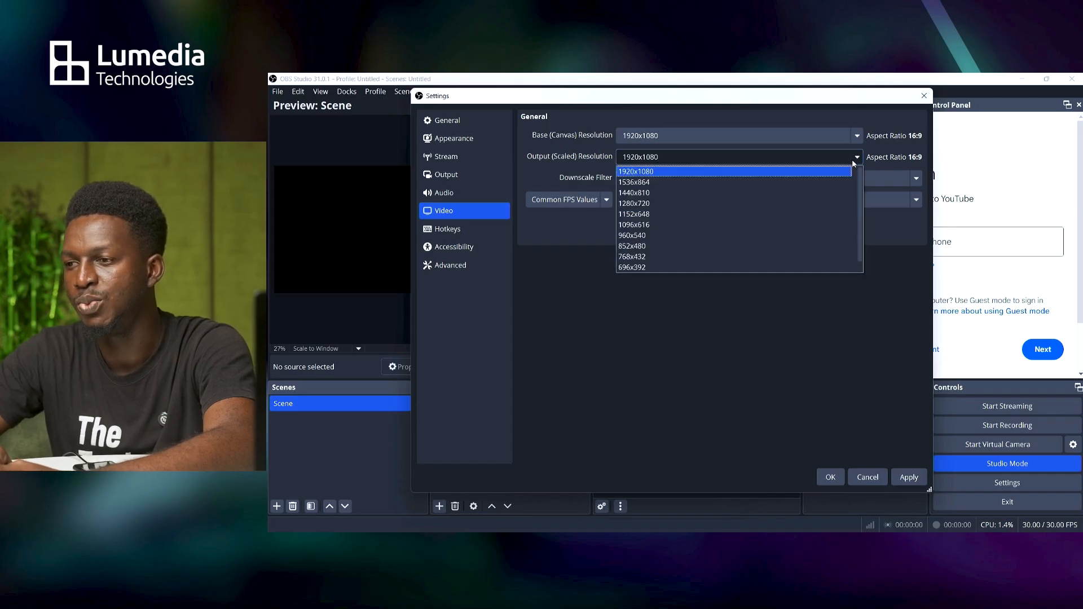
left_click(854, 163)
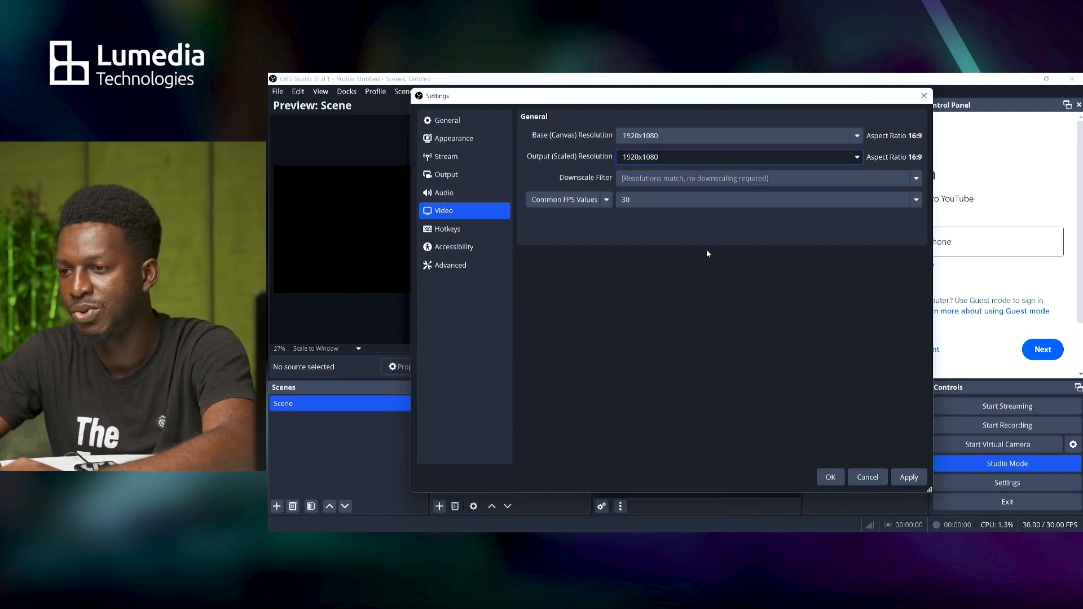
left_click(751, 204)
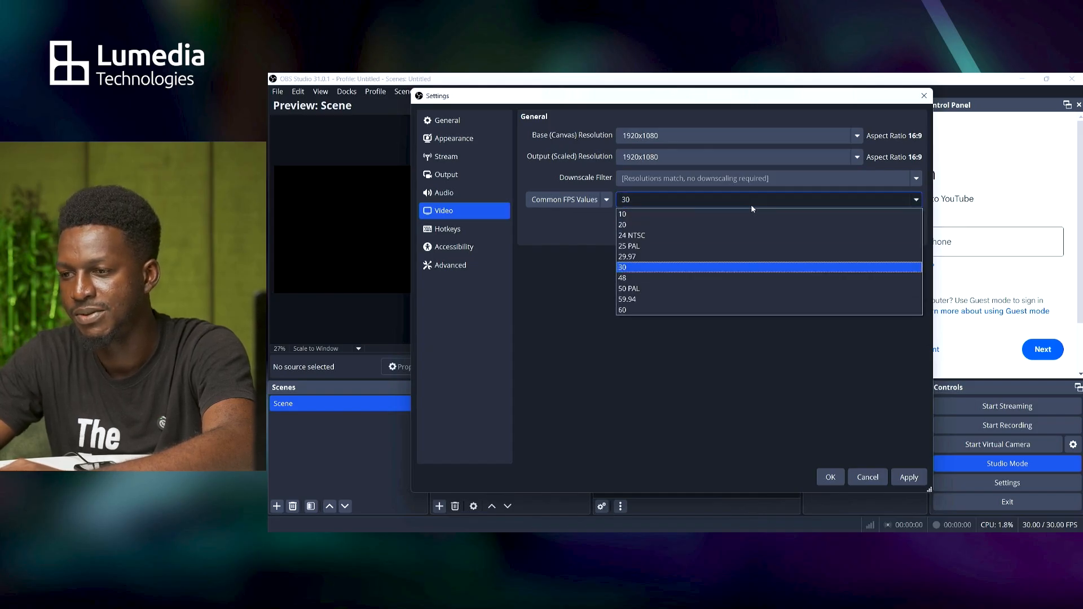
left_click(751, 206)
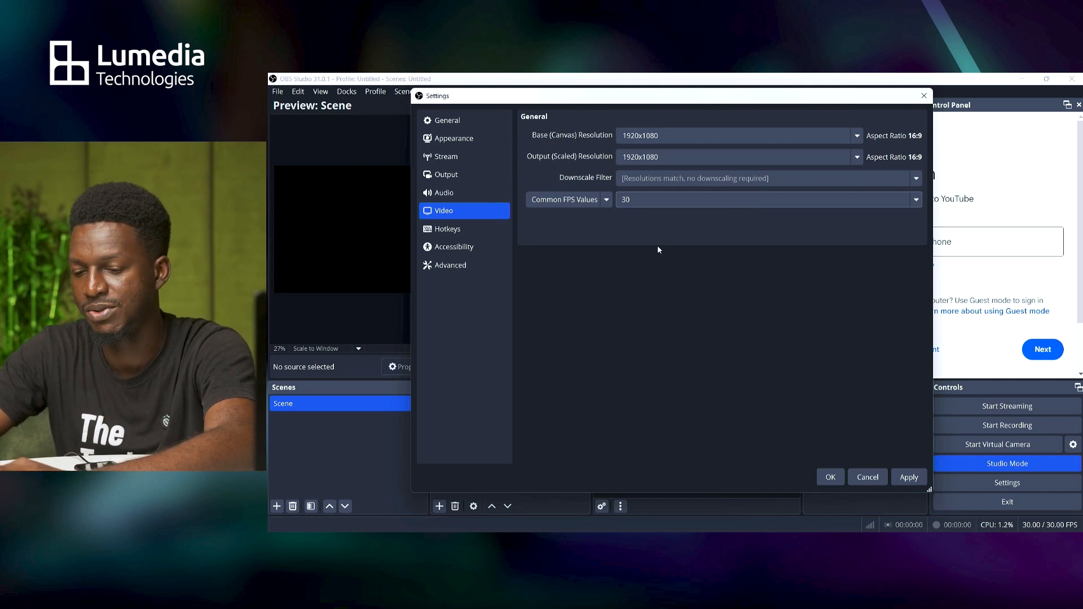
- Look through the hotkey settings for streaming, recording, scene, desktop audio and microphone actions
left_click(476, 229)
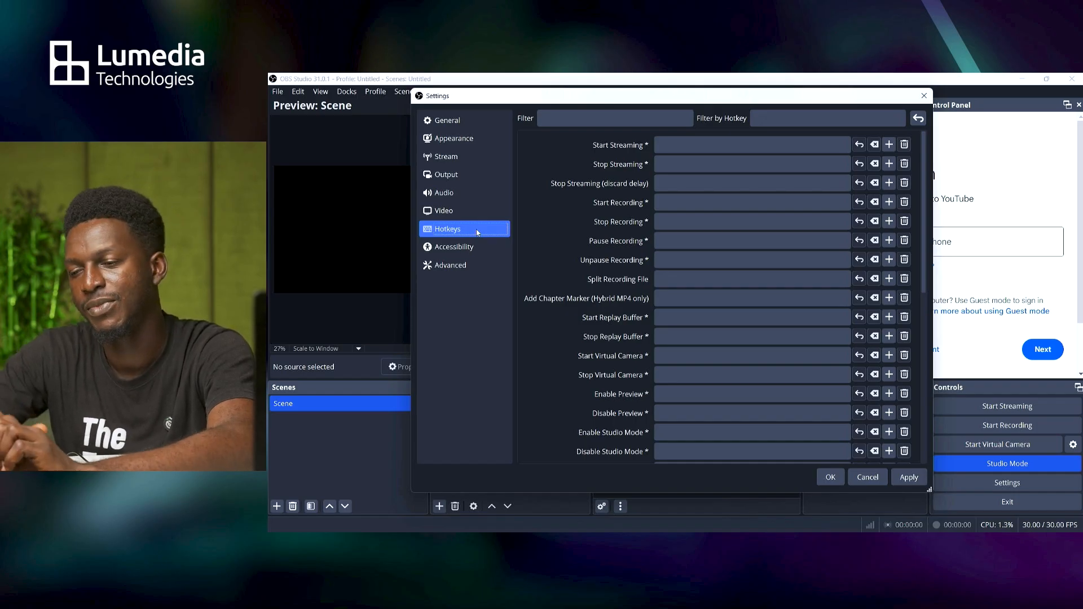
left_click(476, 229)
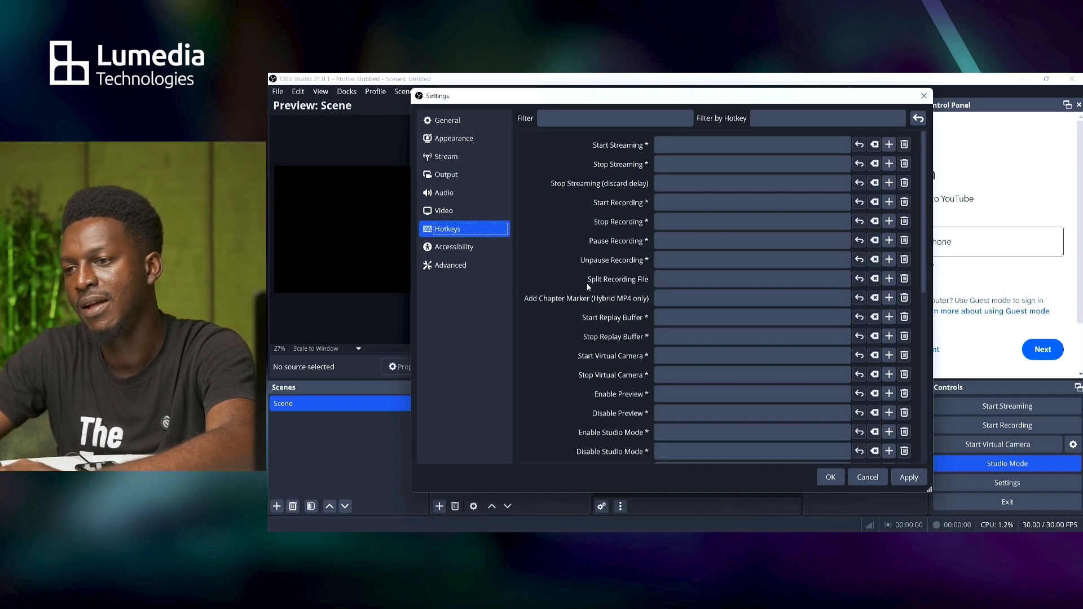
scroll(586, 283, "down", 2)
scroll(587, 287, "down", 4)
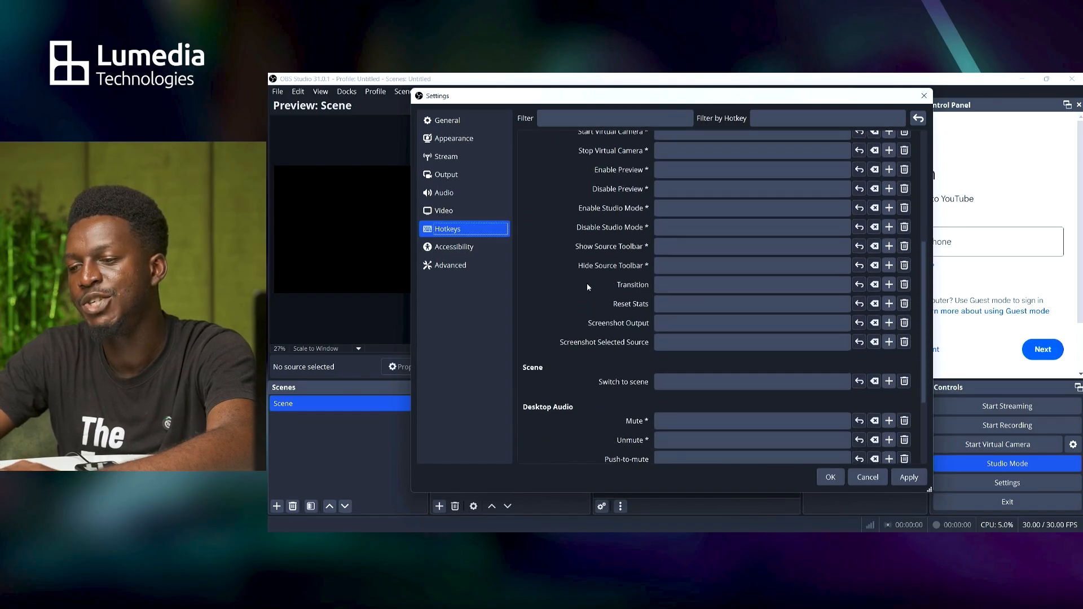
scroll(587, 287, "down", 1)
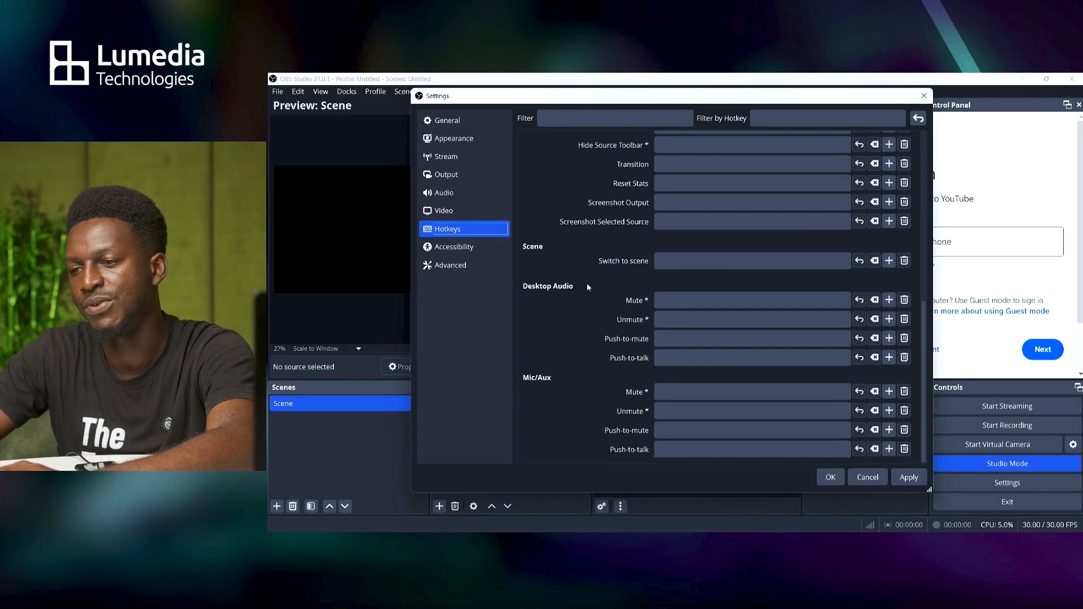
- Review the full hotkey list and look over the accessibility, advanced, appearance and stream settings
scroll(587, 287, "up", 3)
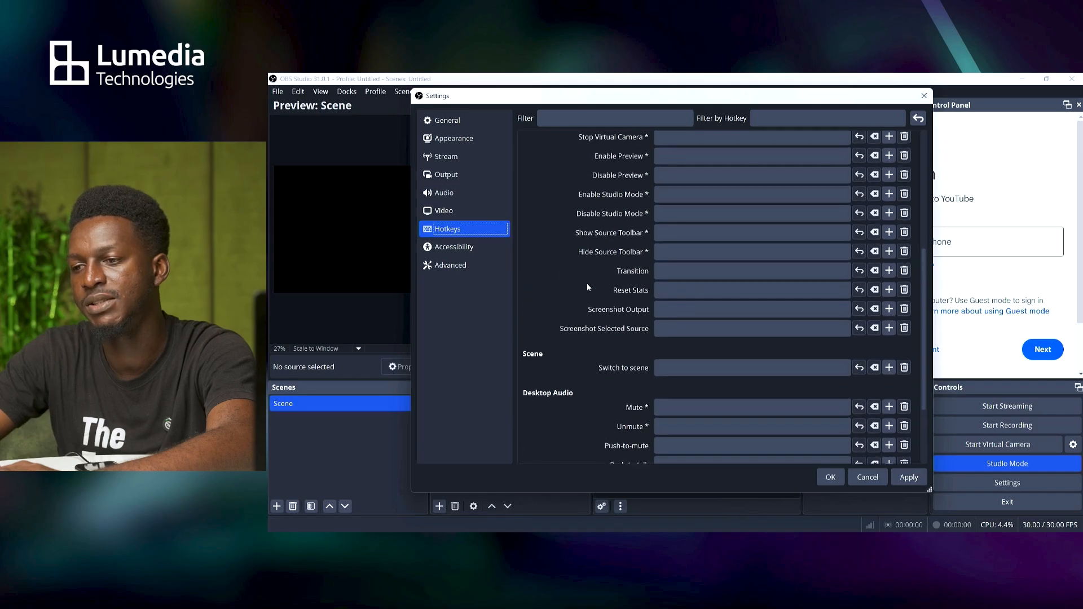
scroll(587, 287, "up", 4)
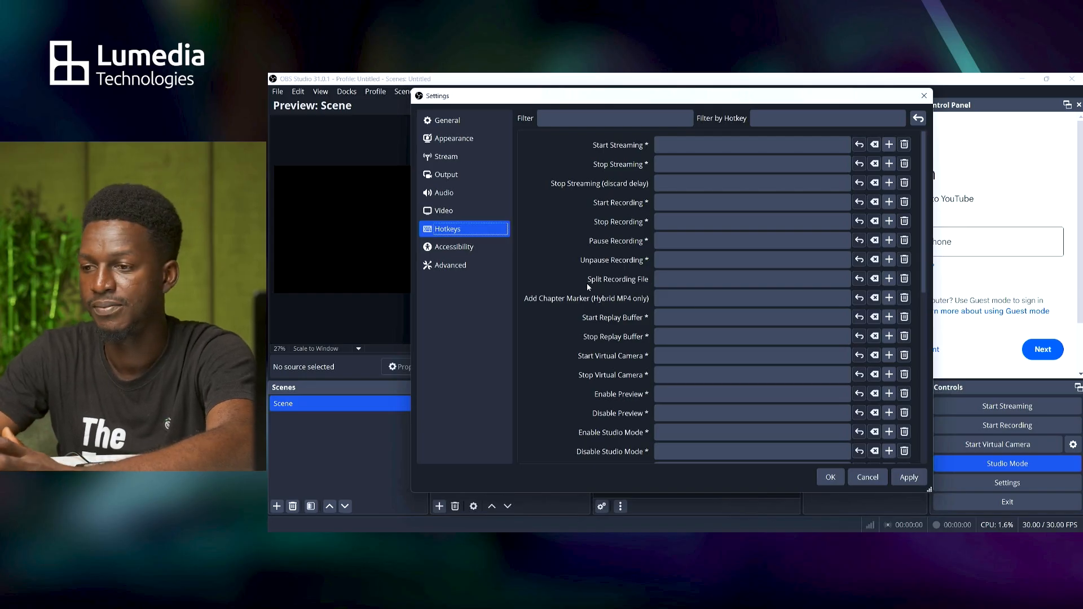
scroll(587, 287, "down", 6)
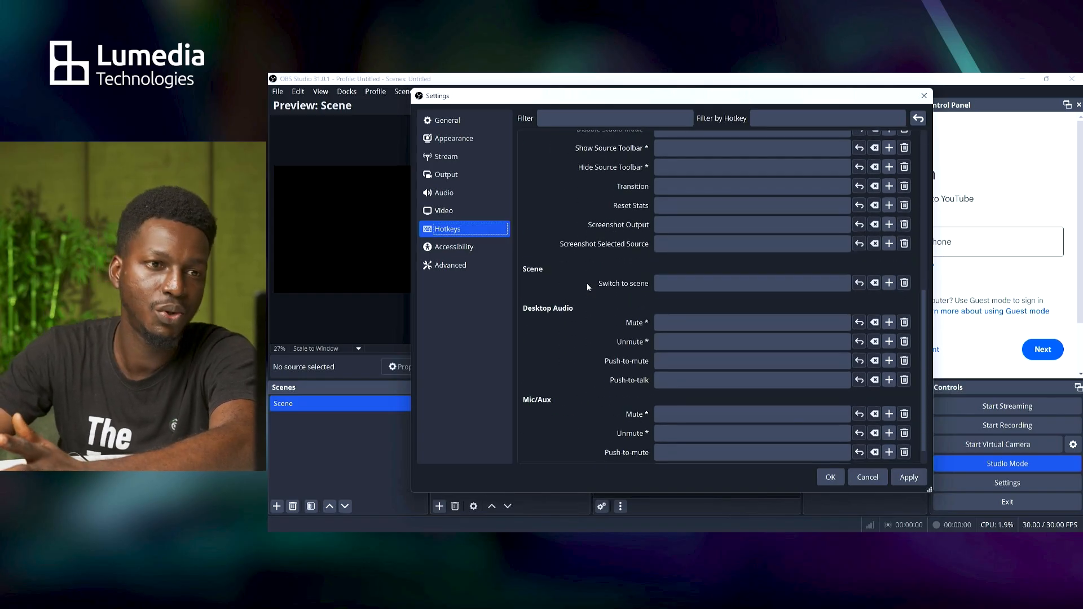
scroll(587, 287, "down", 1)
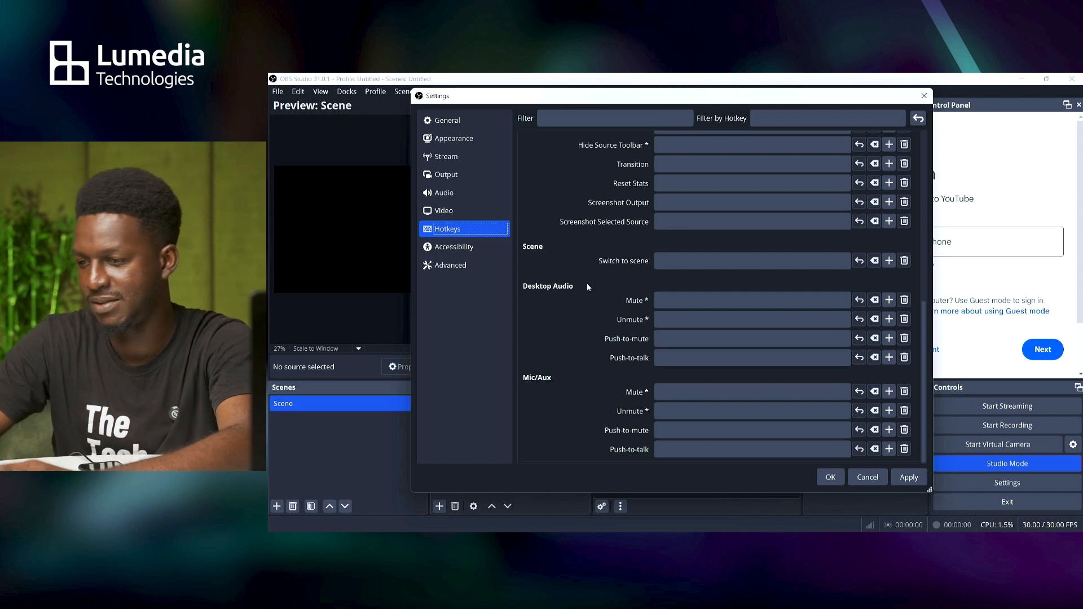
left_click(474, 257)
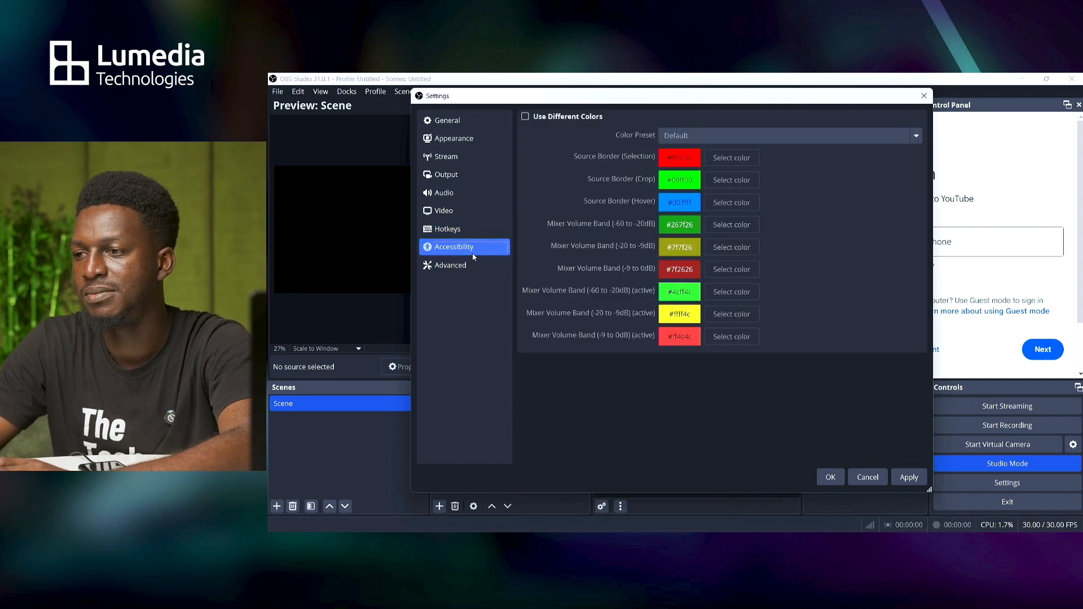
left_click(476, 265)
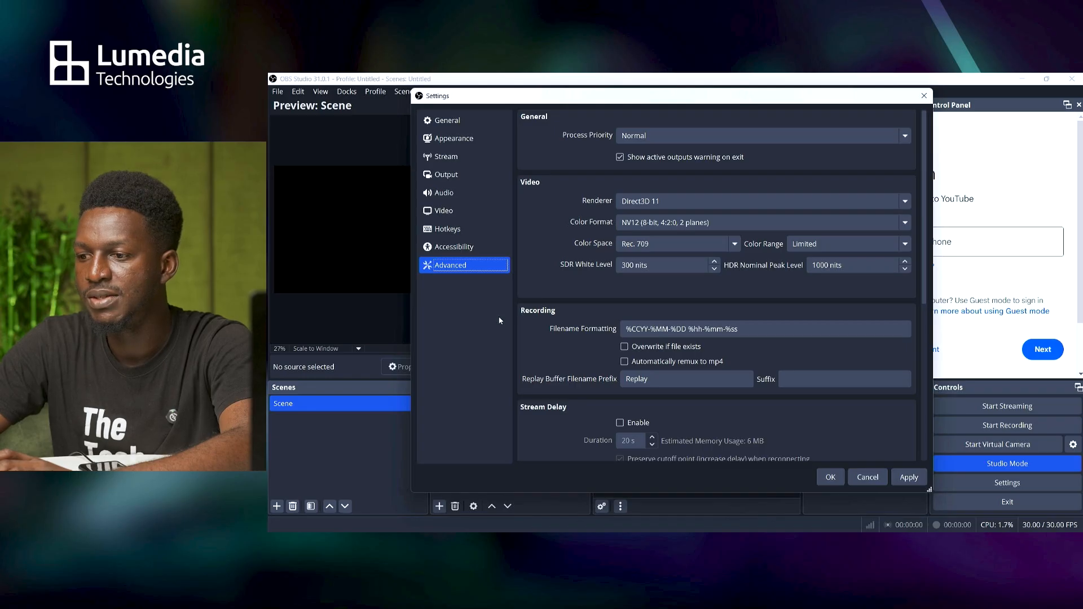
left_click(475, 140)
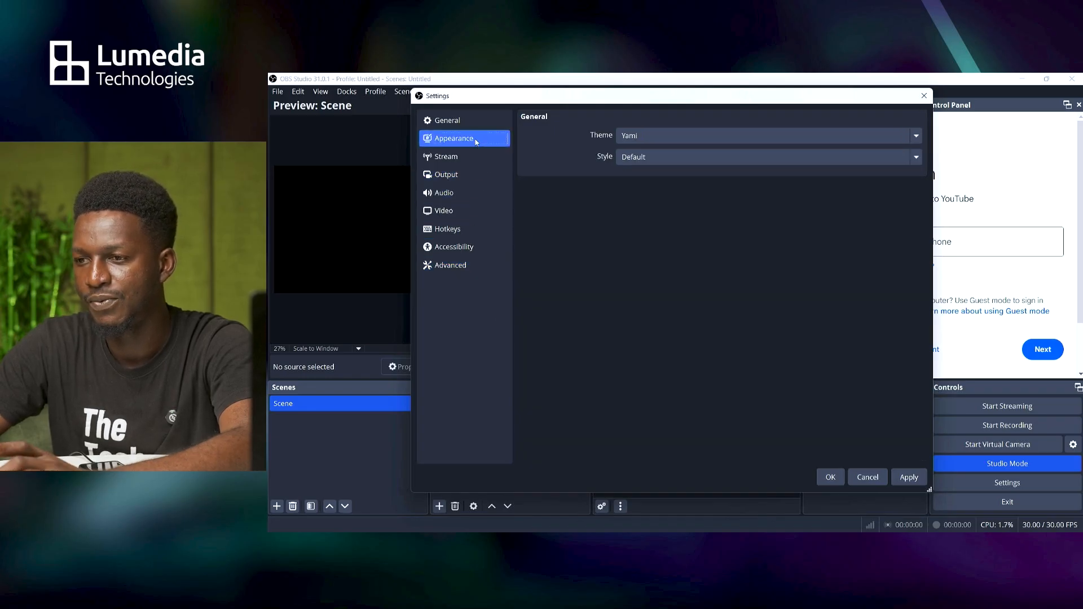
left_click(475, 155)
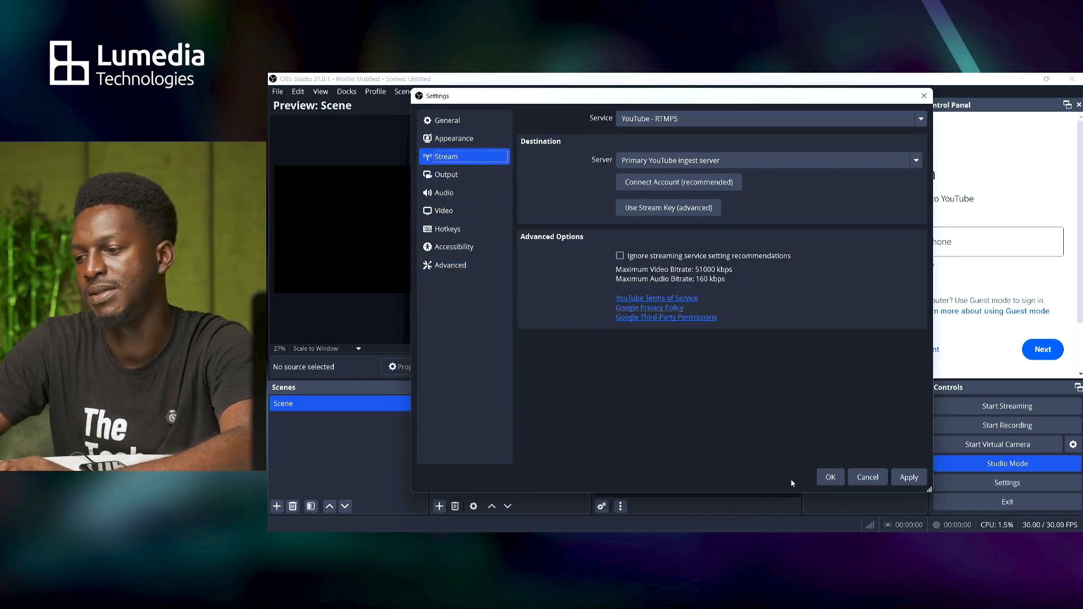
- Apply and close the settings, and close the YouTube Live Control Panel dock, acknowledging the notice
left_click(906, 479)
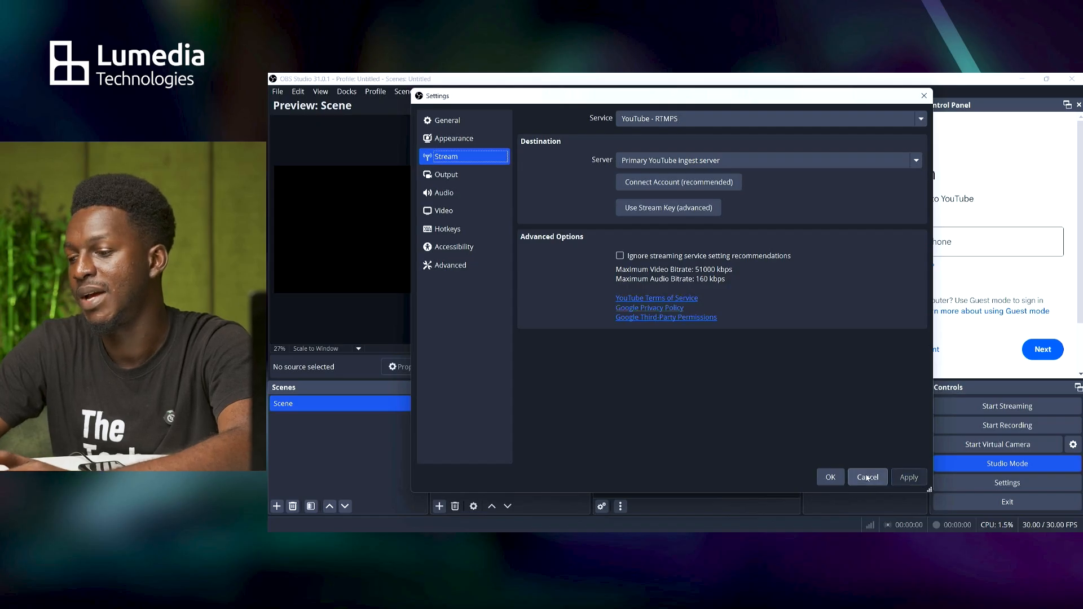
left_click(830, 477)
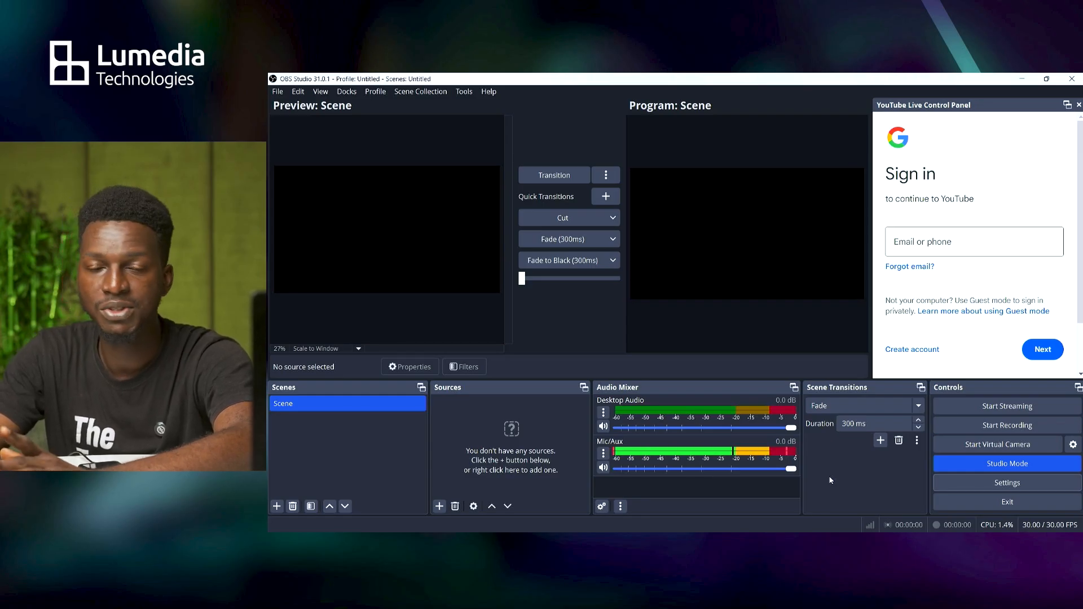
left_click(1077, 106)
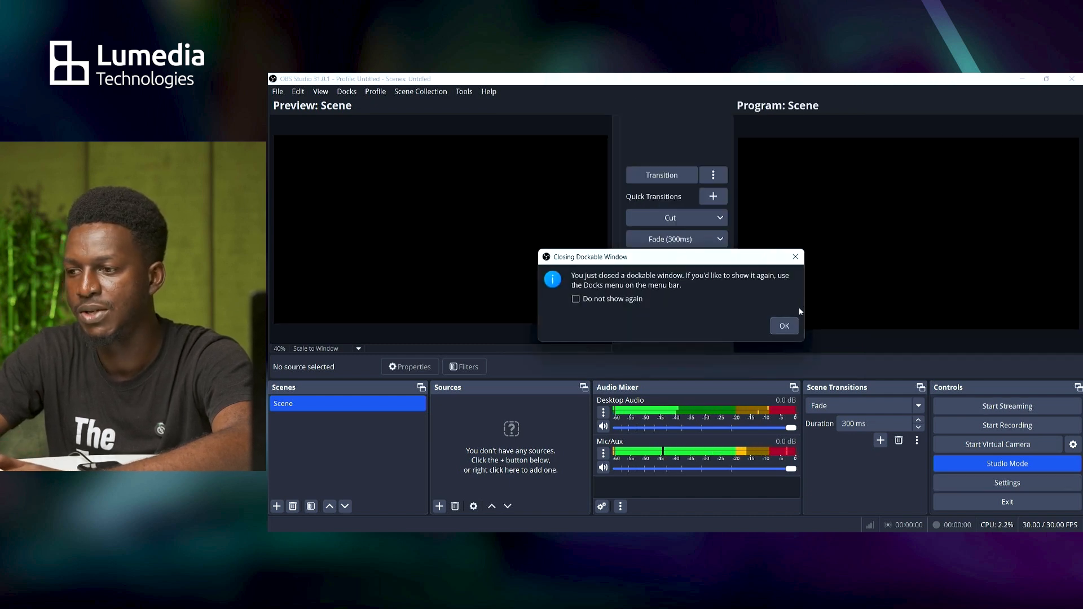
left_click(792, 325)
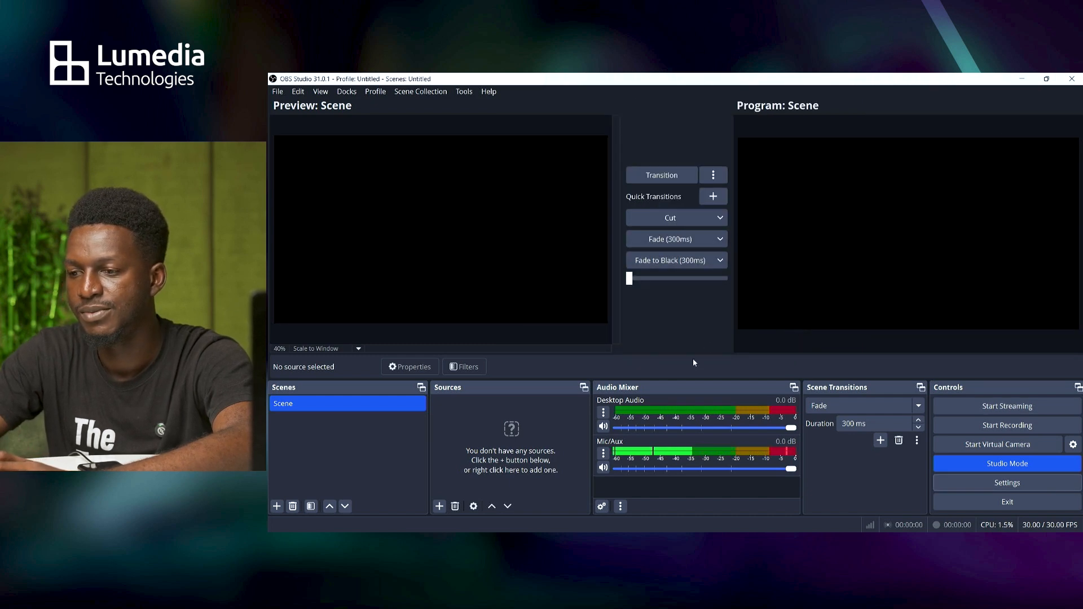
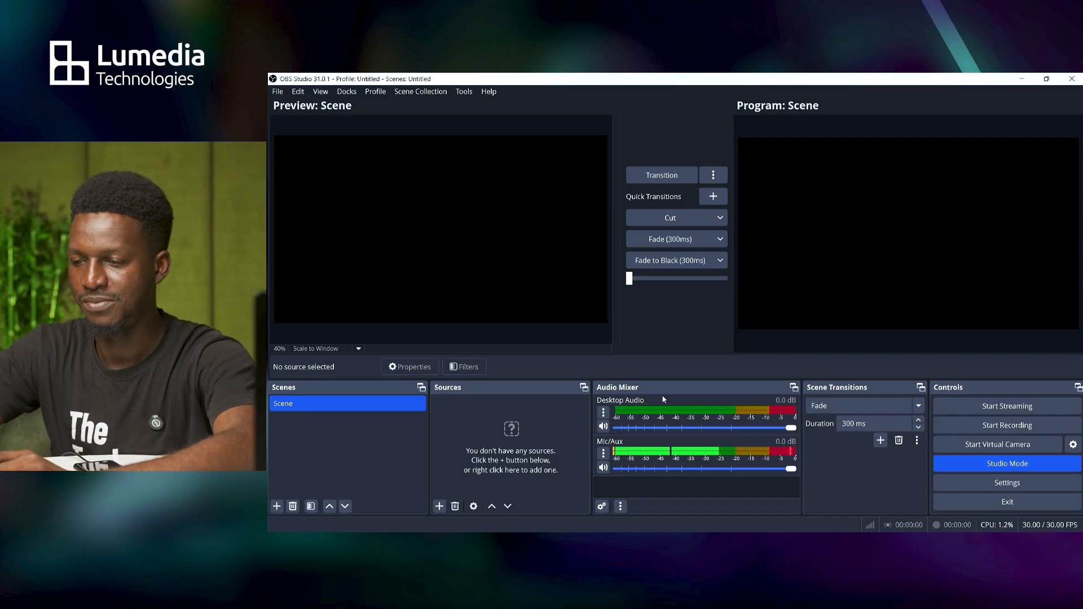
- Add a new Video Capture Device source named CAMERA to the scene
left_click(439, 506)
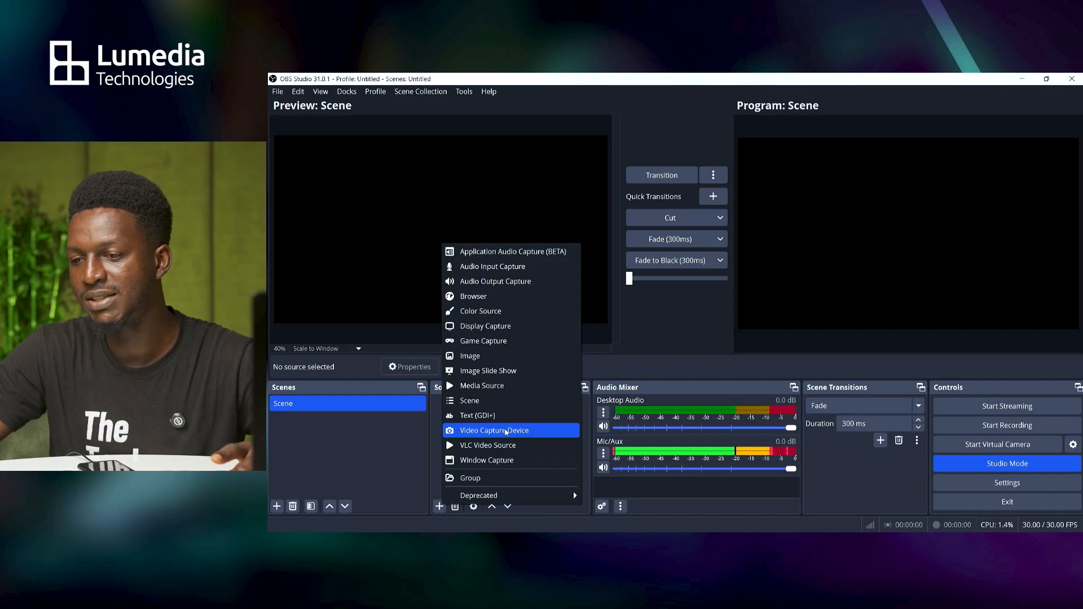
left_click(506, 431)
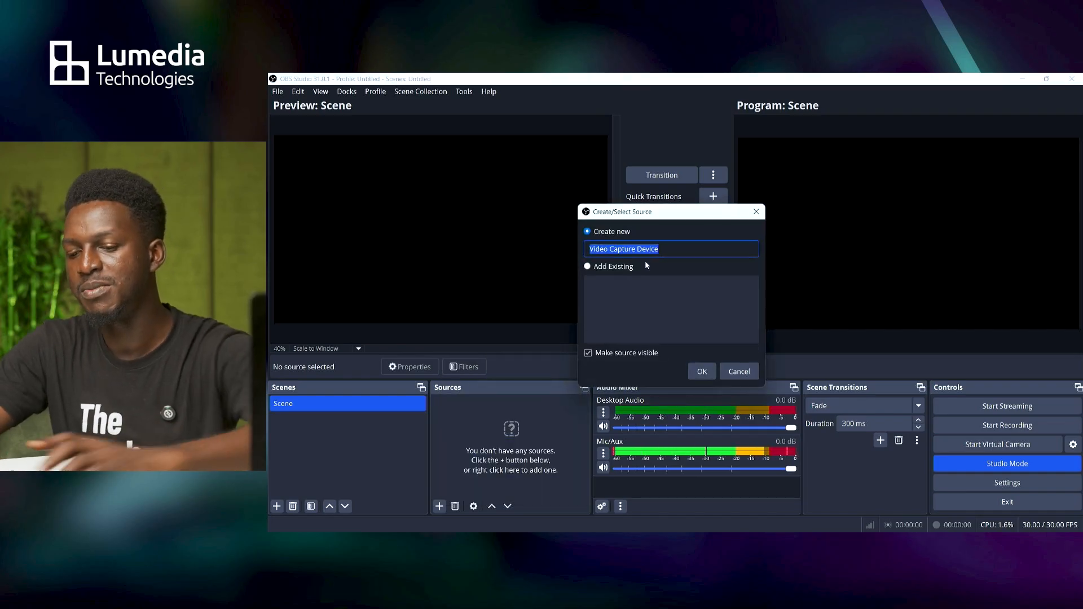
type("can==")
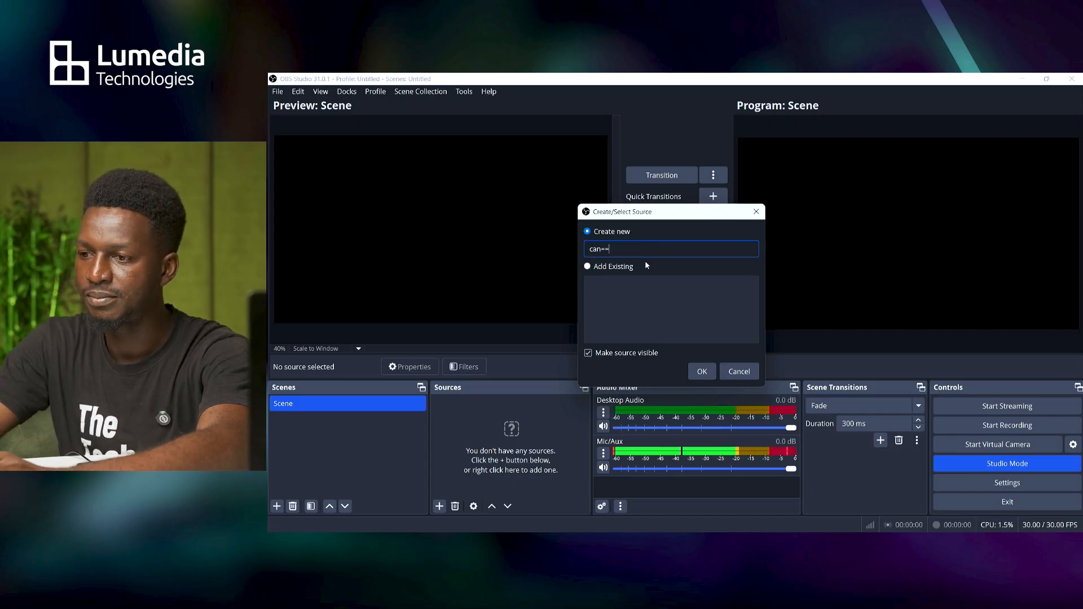
key("BackSpace")
key("BackSpace")
key("BackSpace")
key("BackSpace")
key("BackSpace")
key("BackSpace")
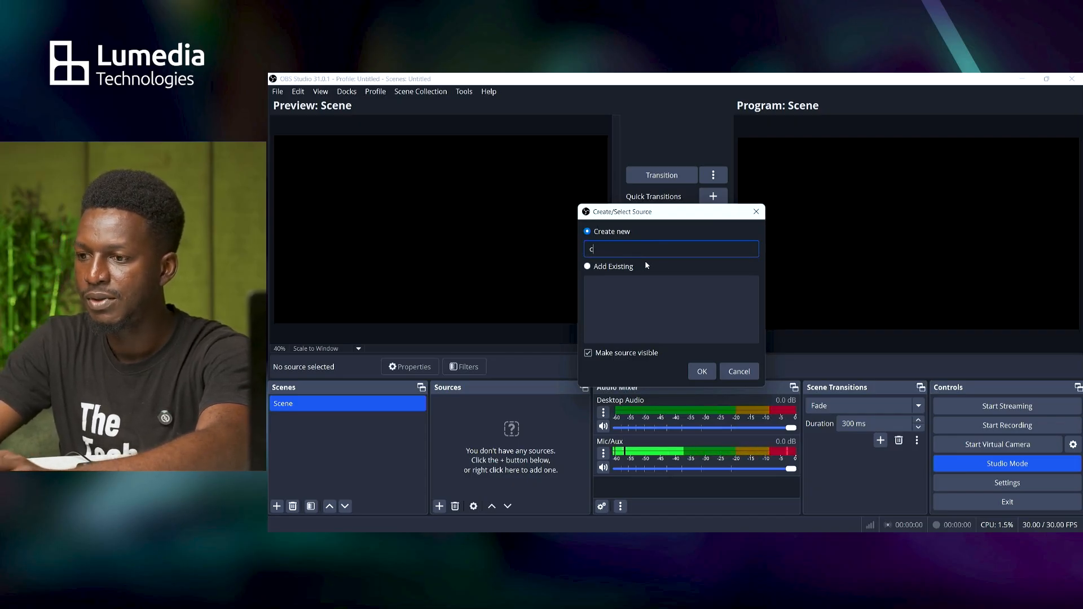
type("CAME")
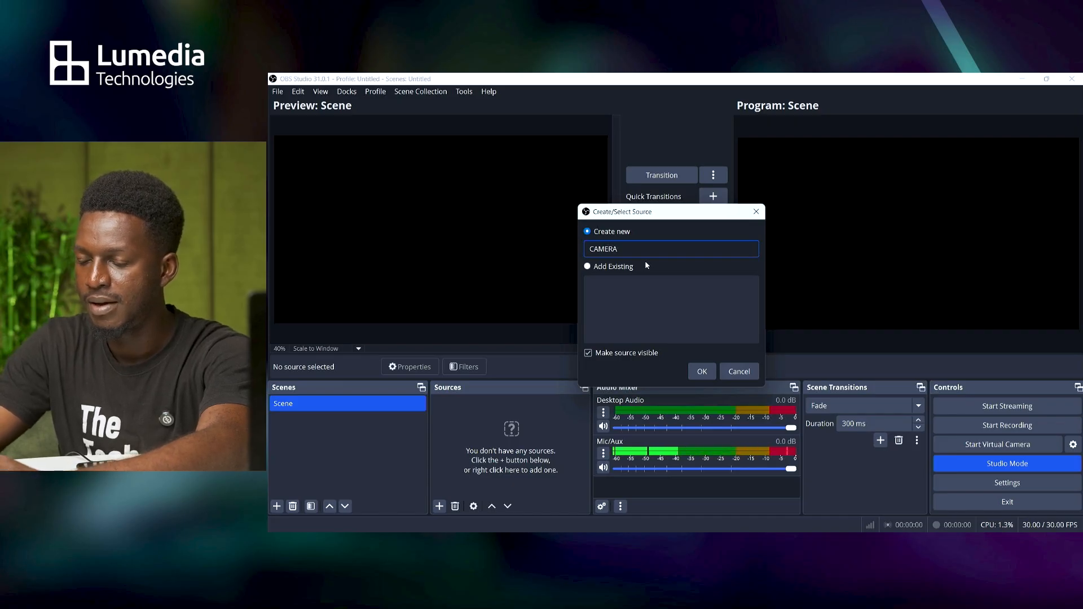
type("RA")
key("Return")
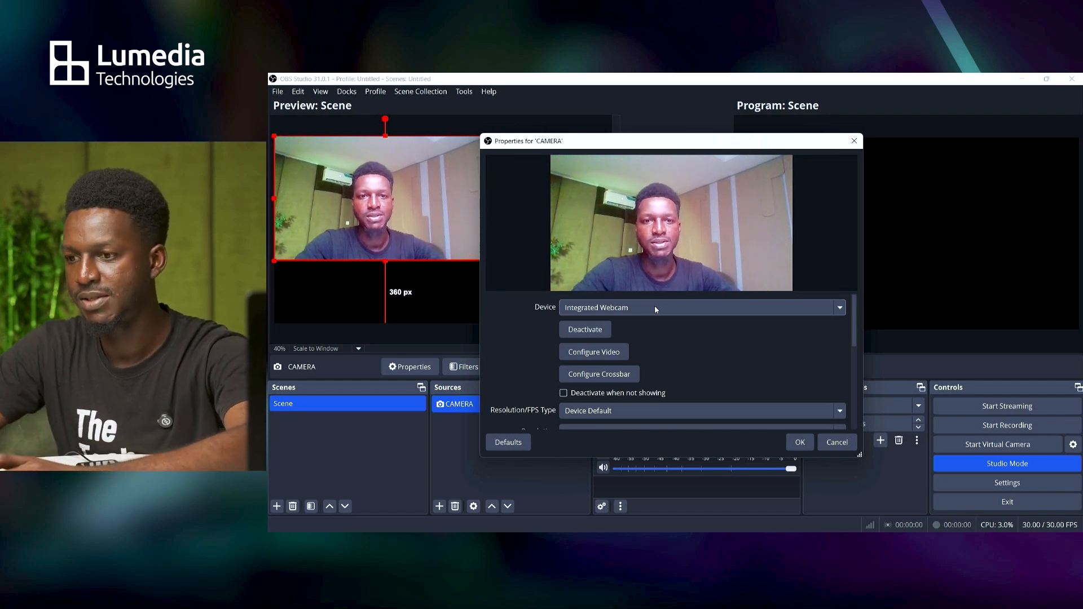
- Check the available capture devices for the CAMERA source, keep Integrated Webcam as the device and accept the properties
left_click(654, 307)
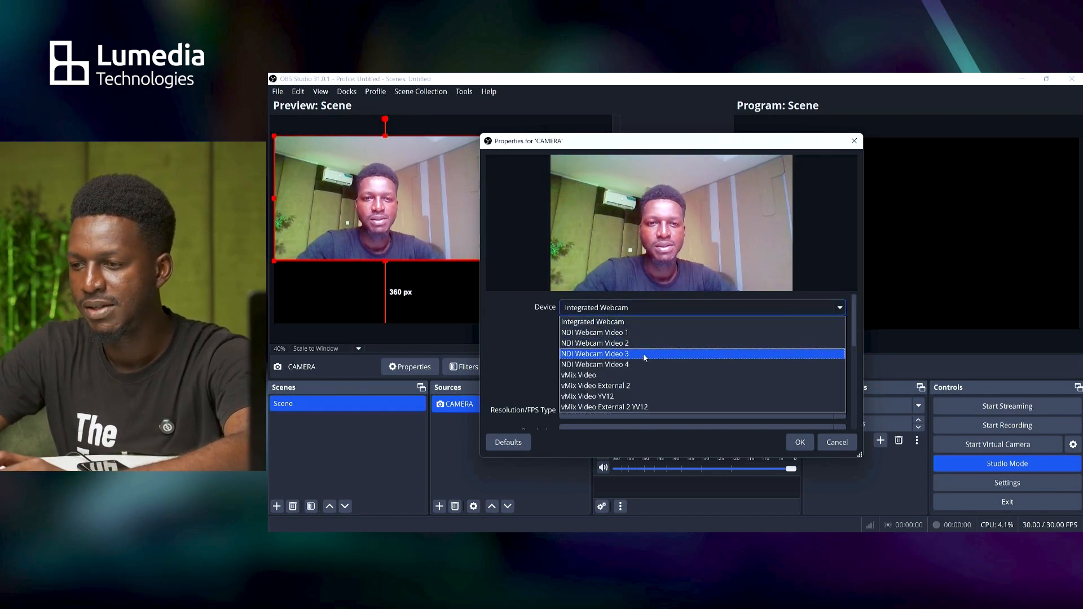
left_click(646, 322)
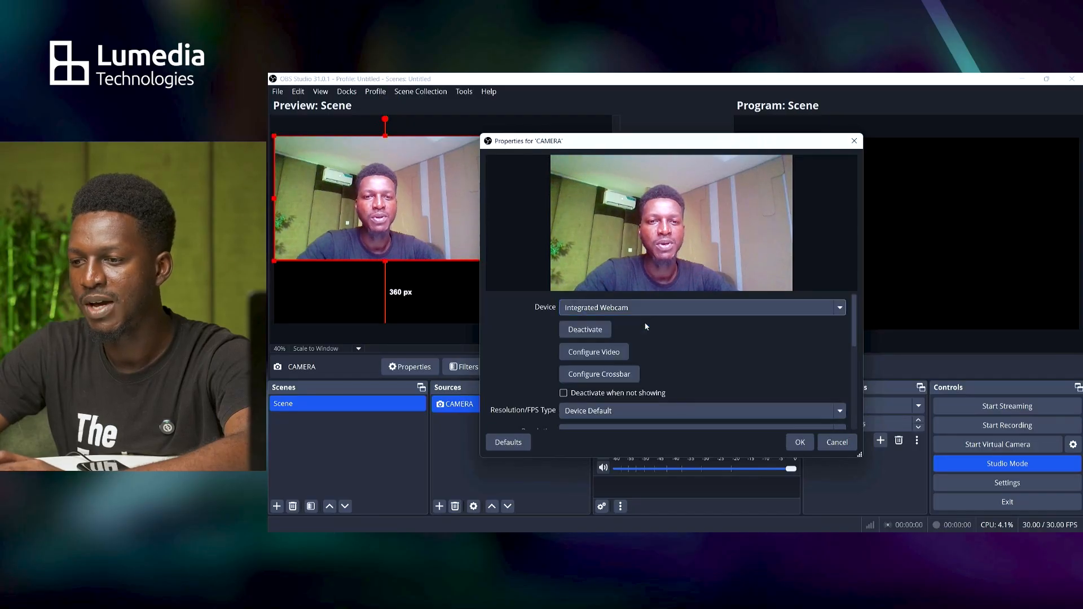
left_click(645, 312)
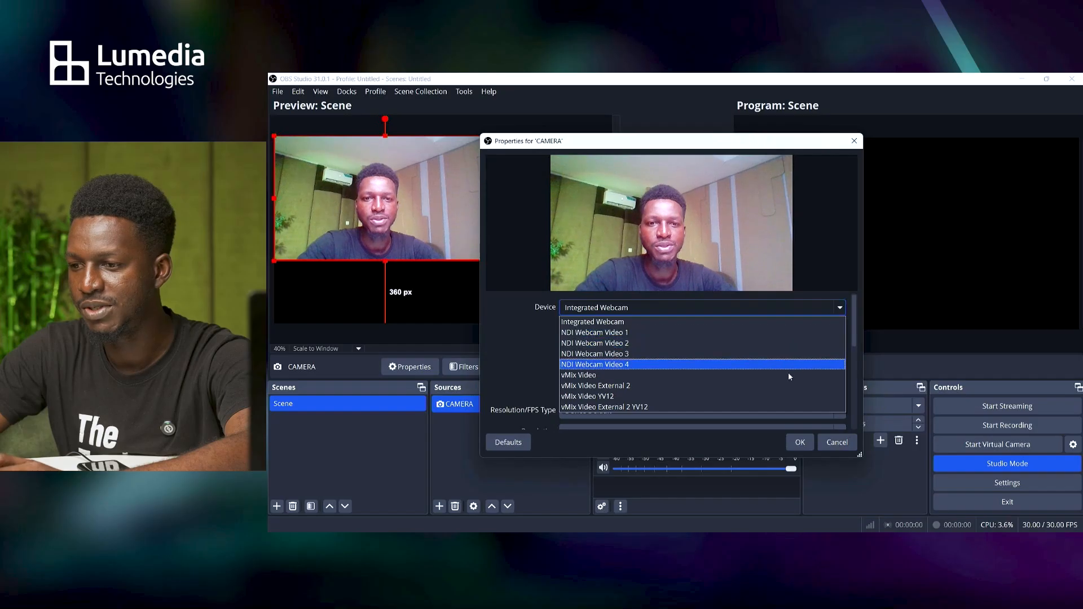
left_click(753, 321)
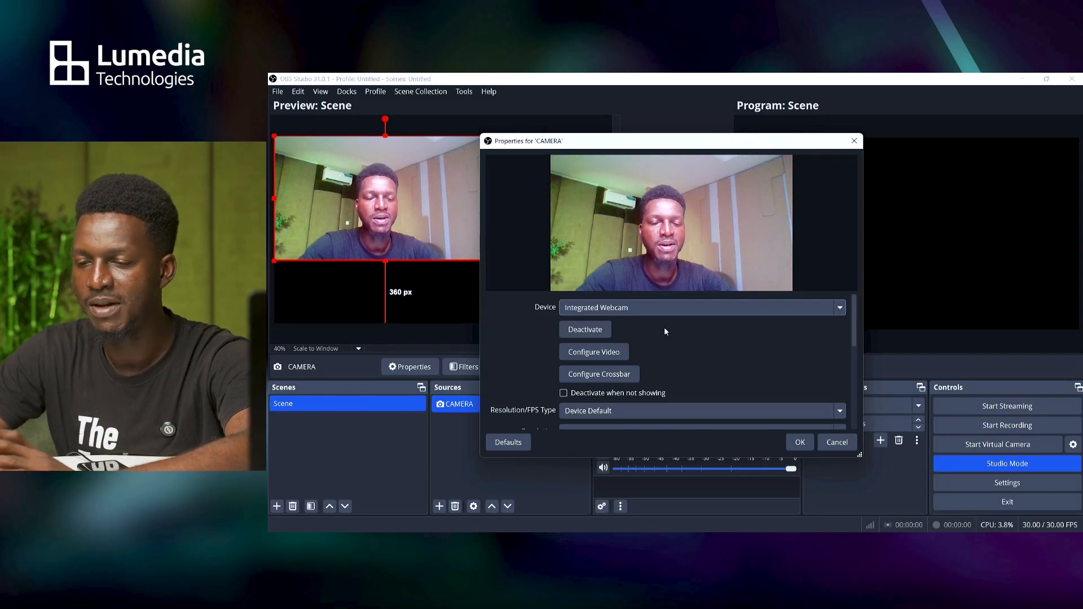
left_click(799, 442)
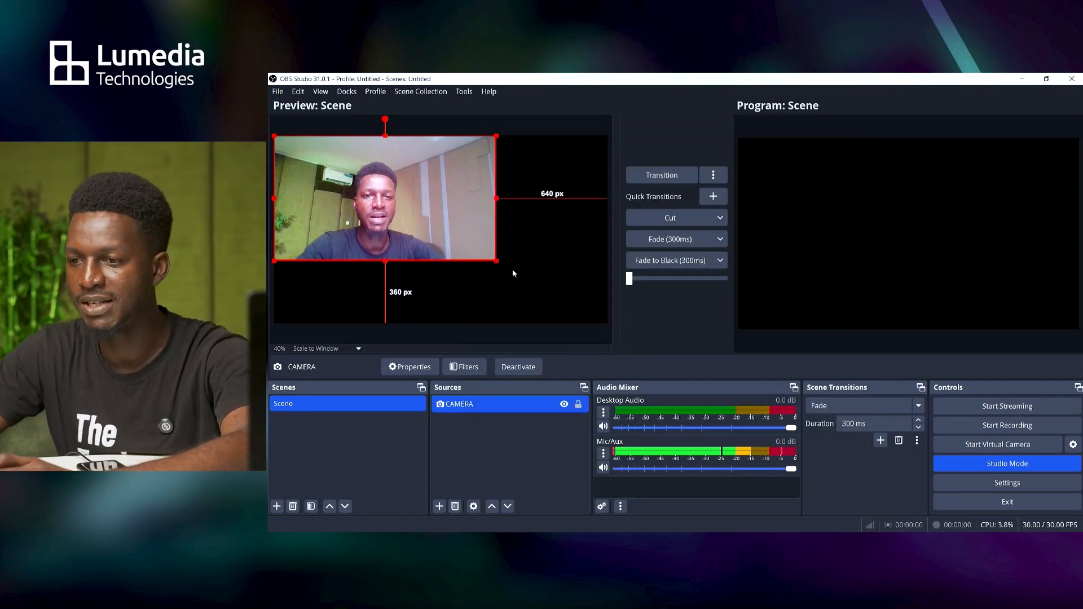
- Enlarge the CAMERA source in the preview and fit it to the screen
left_click_drag(497, 262, 505, 267)
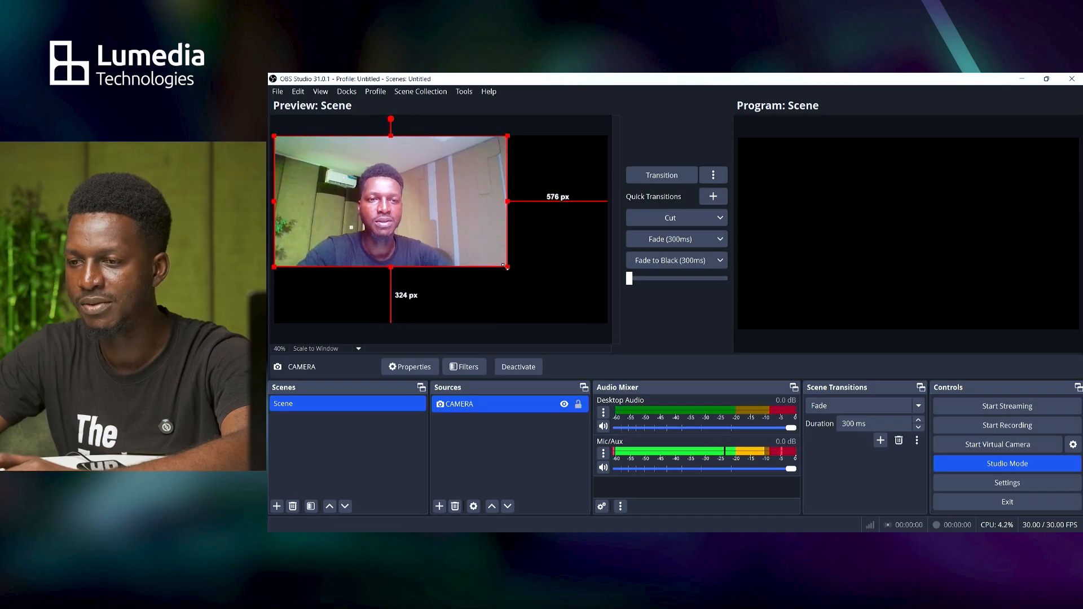
right_click(462, 224)
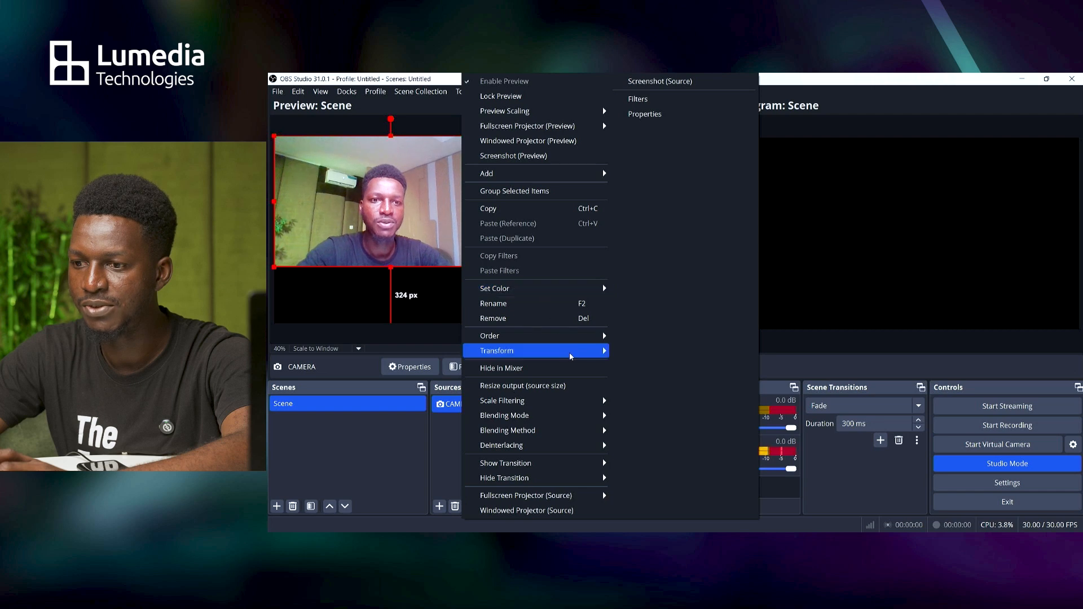
mouse_move(567, 352)
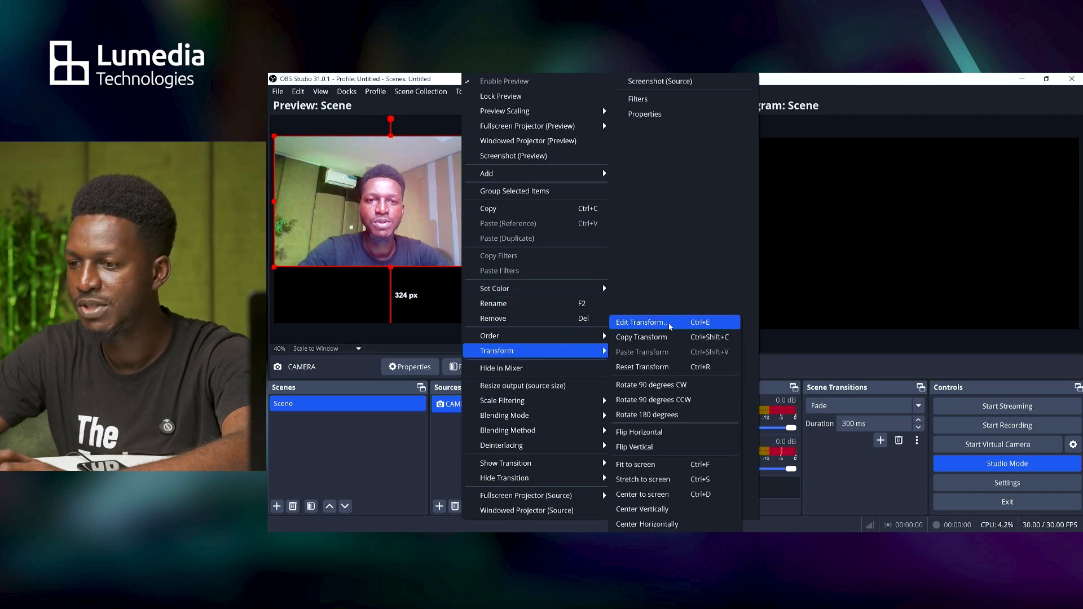
left_click(682, 466)
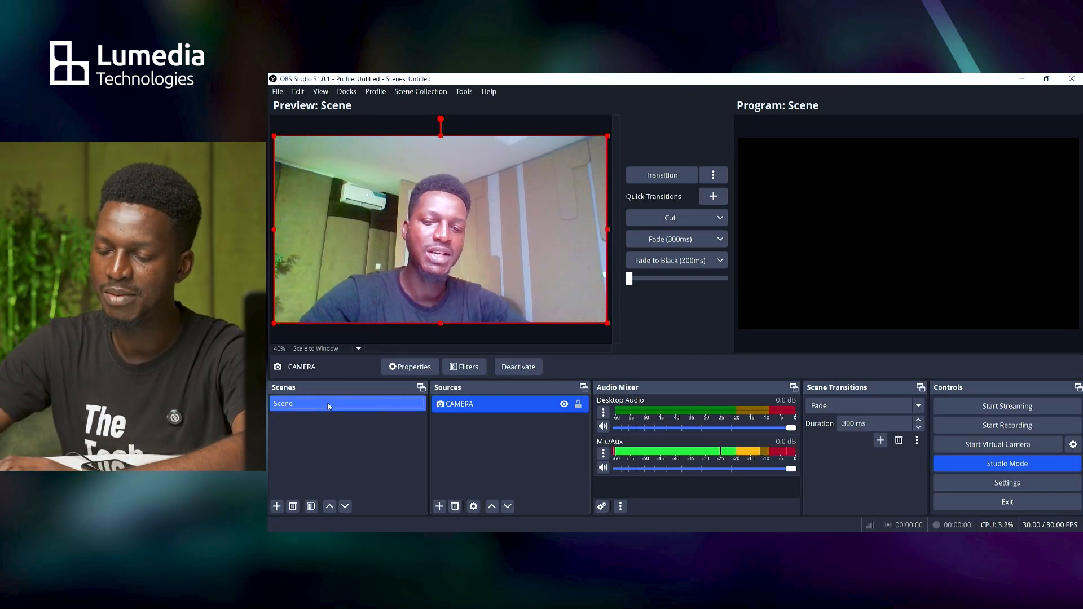
- Rename the existing scene as CAM
right_click(328, 405)
left_click(380, 249)
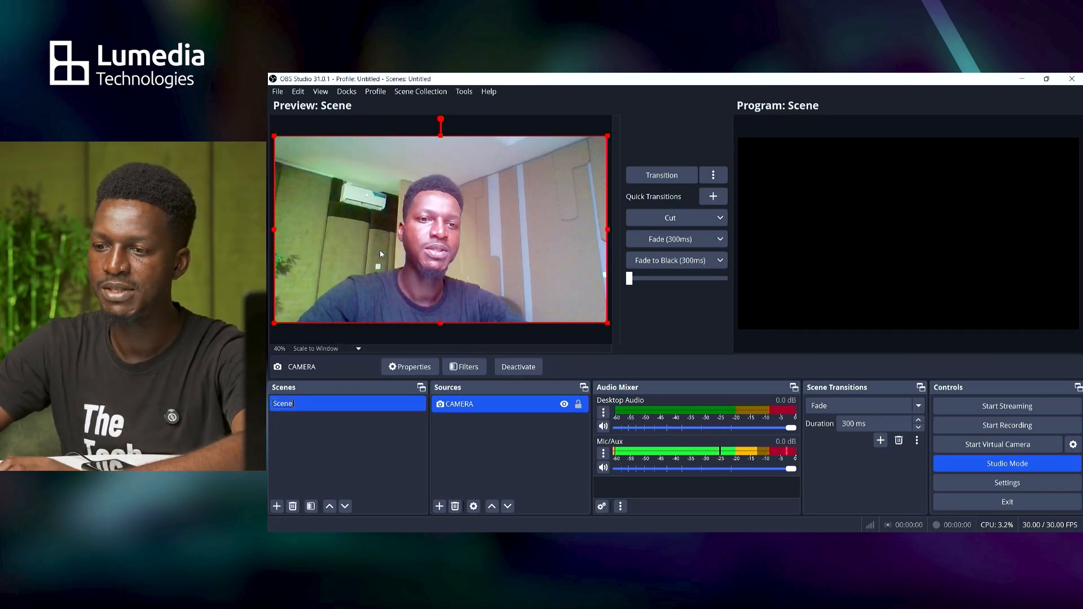
type("CAM")
key("Return")
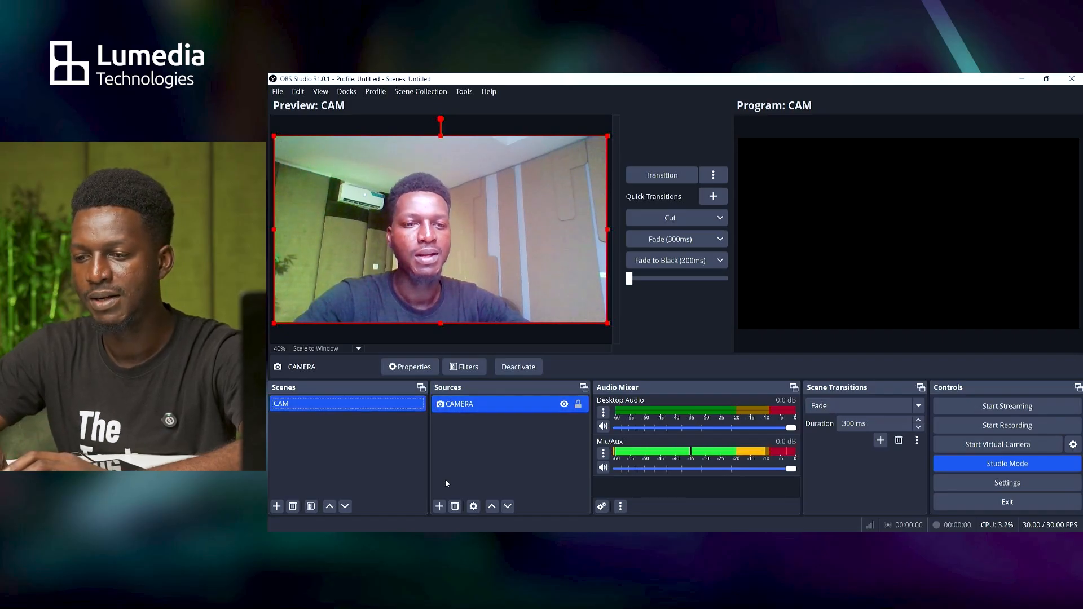
- Add a second scene named THUMBNAIL
left_click(277, 505)
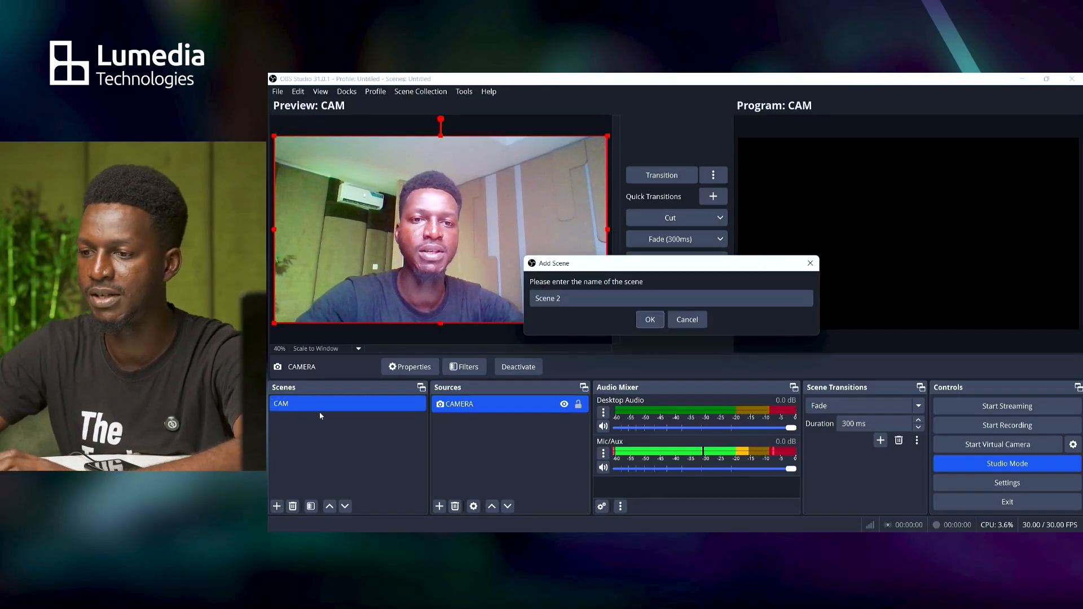
left_click_drag(589, 303, 502, 303)
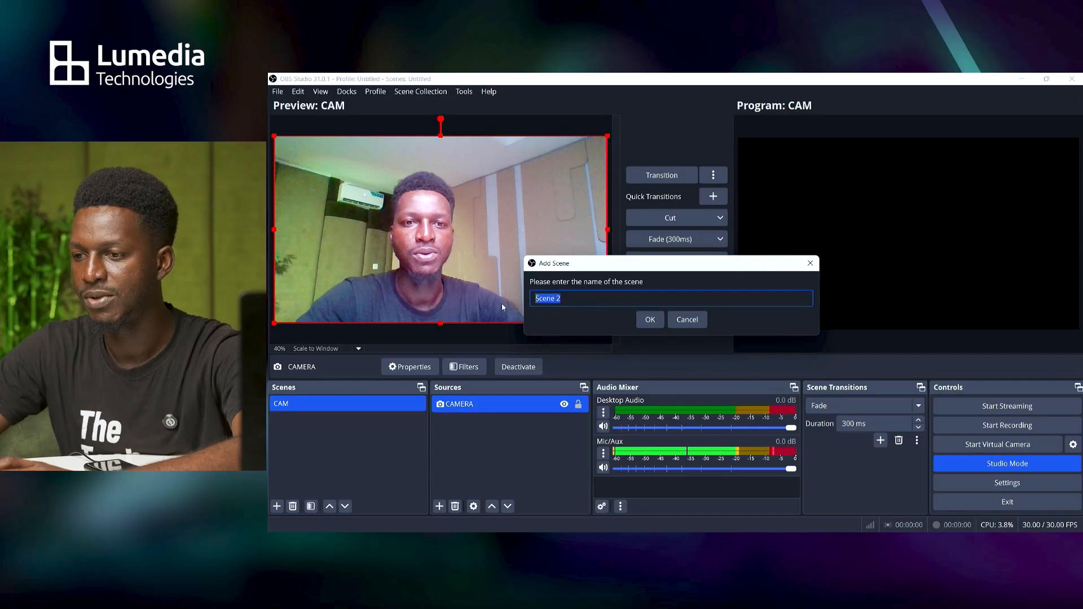
type("THUMB")
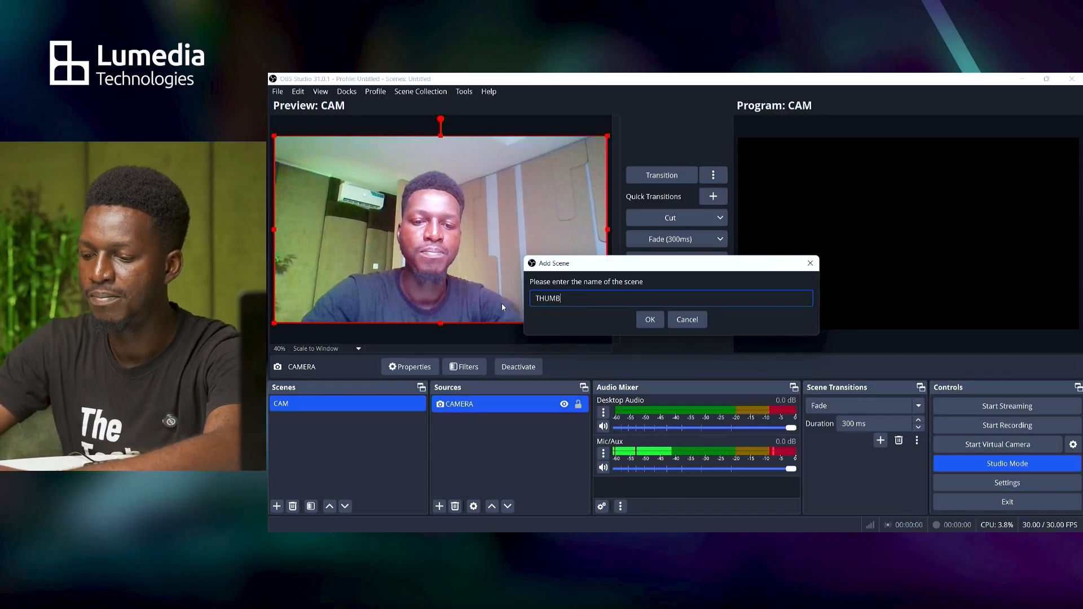
type("NAIL")
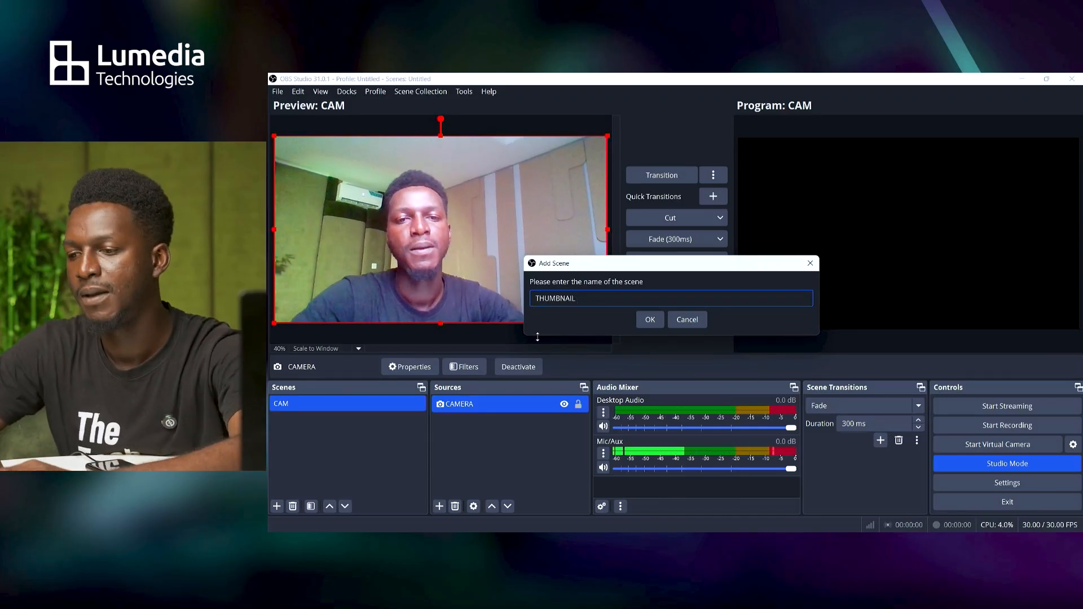
left_click(648, 324)
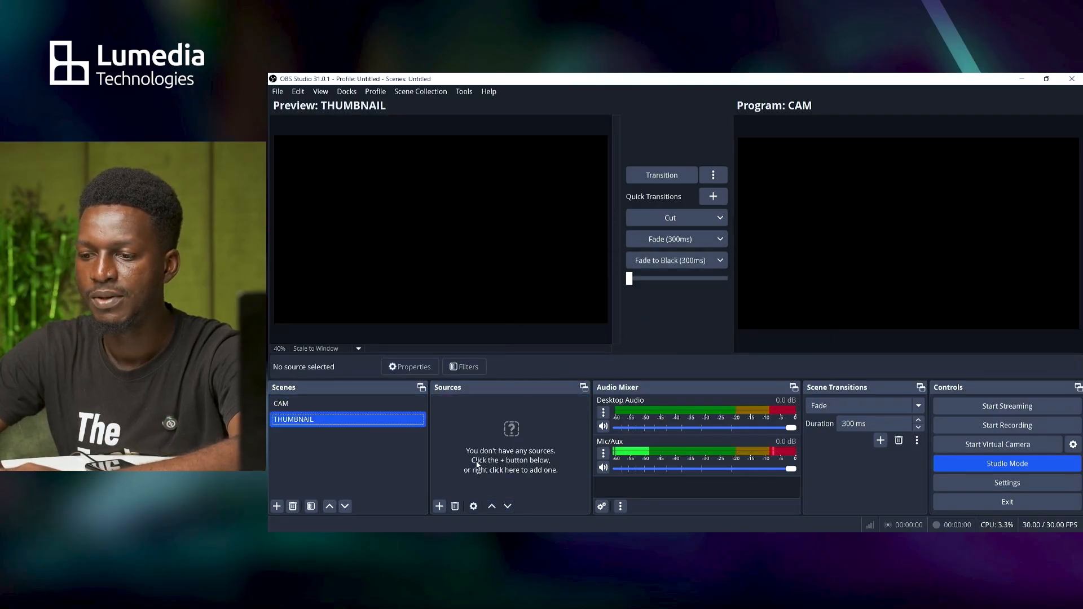
- Add a new Image source named THUM to the THUMBNAIL scene
left_click(440, 506)
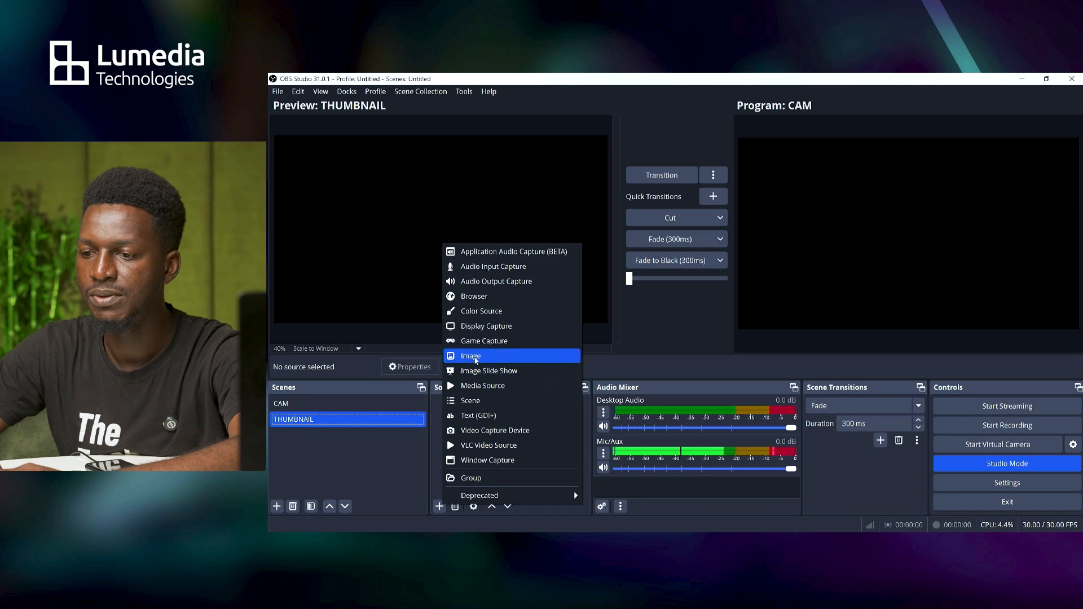
left_click(471, 356)
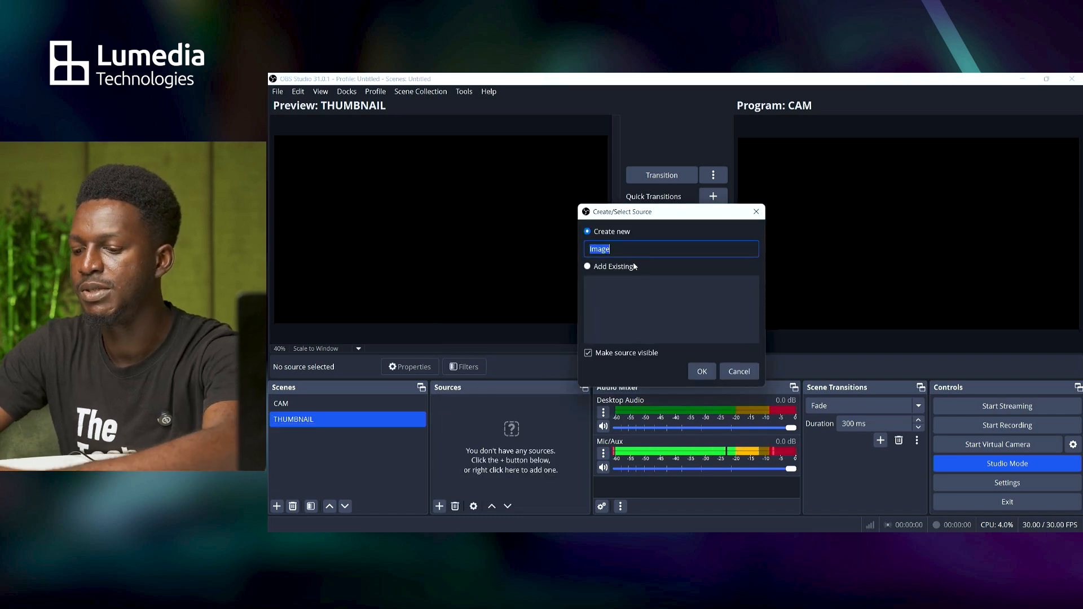
type("THUM")
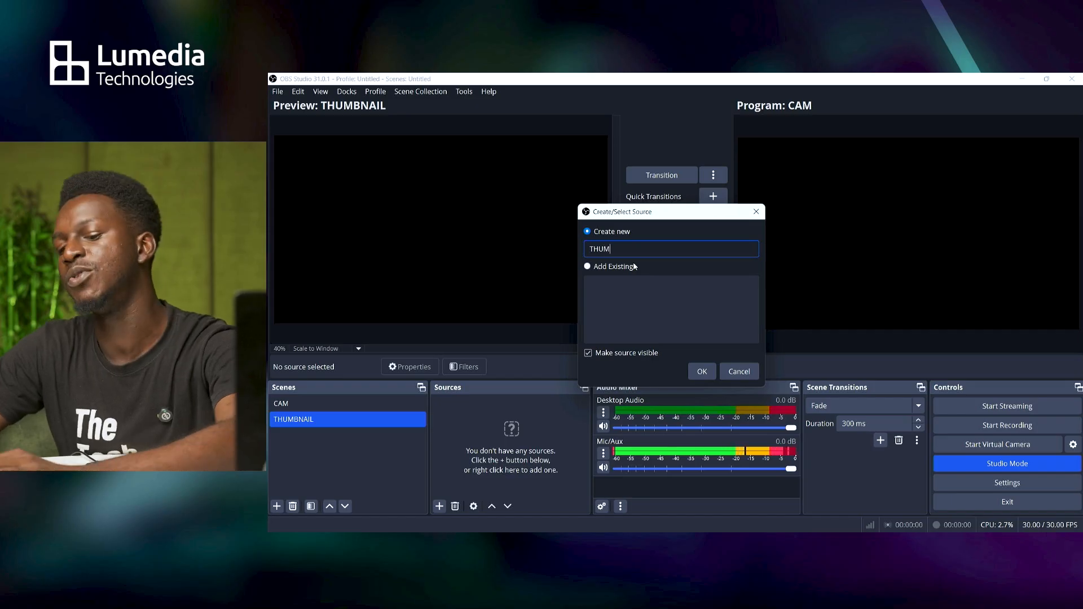
left_click(702, 371)
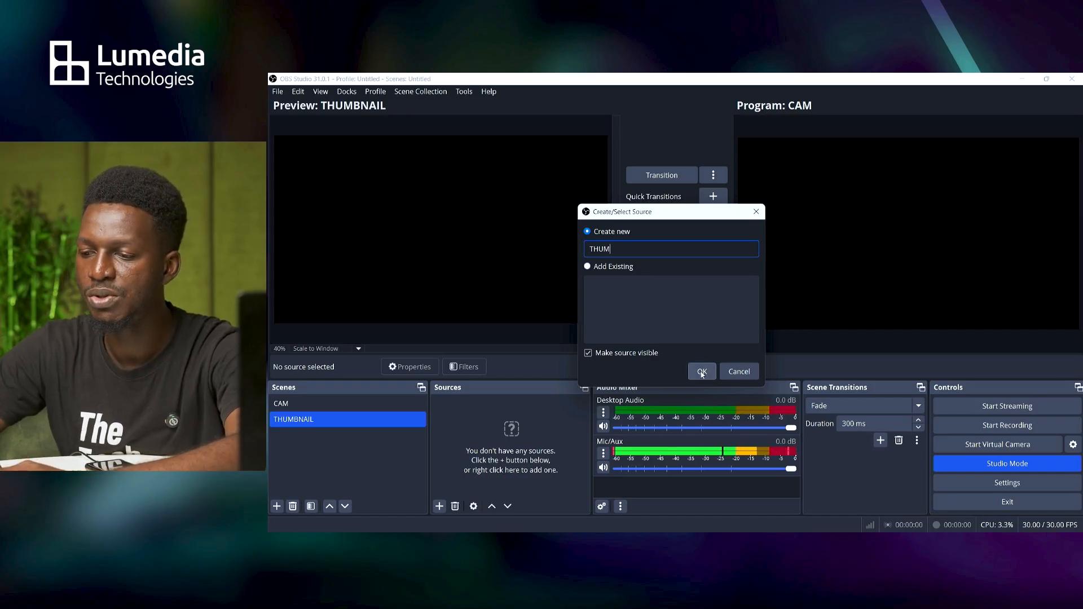
left_click(702, 372)
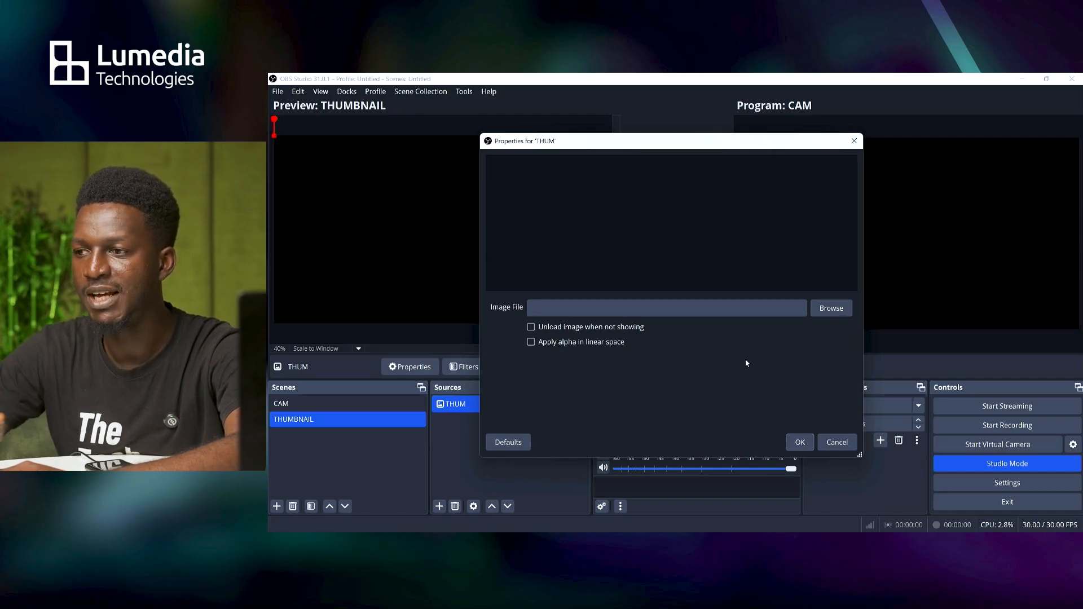
- Load COVER.jpg from the Desktop folder as the THUM source's image and accept the properties
left_click(828, 316)
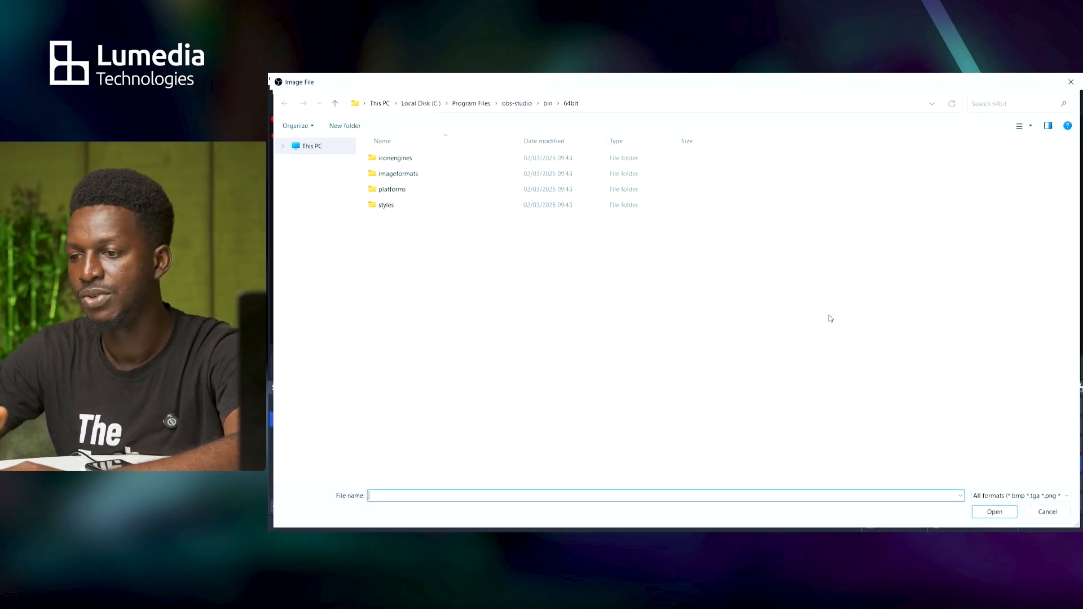
left_click(341, 233)
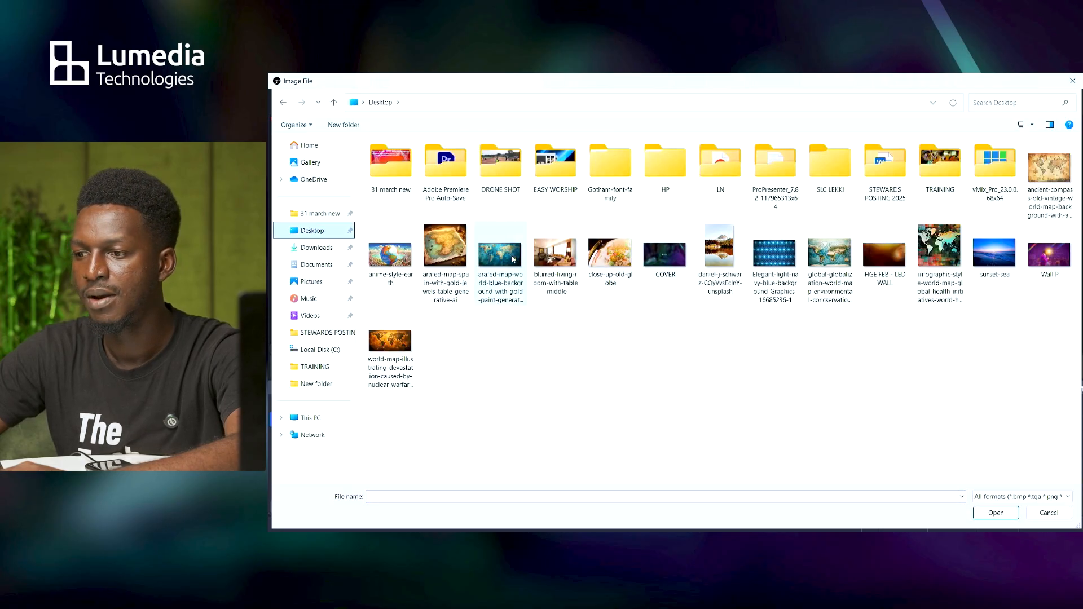
double_click(681, 245)
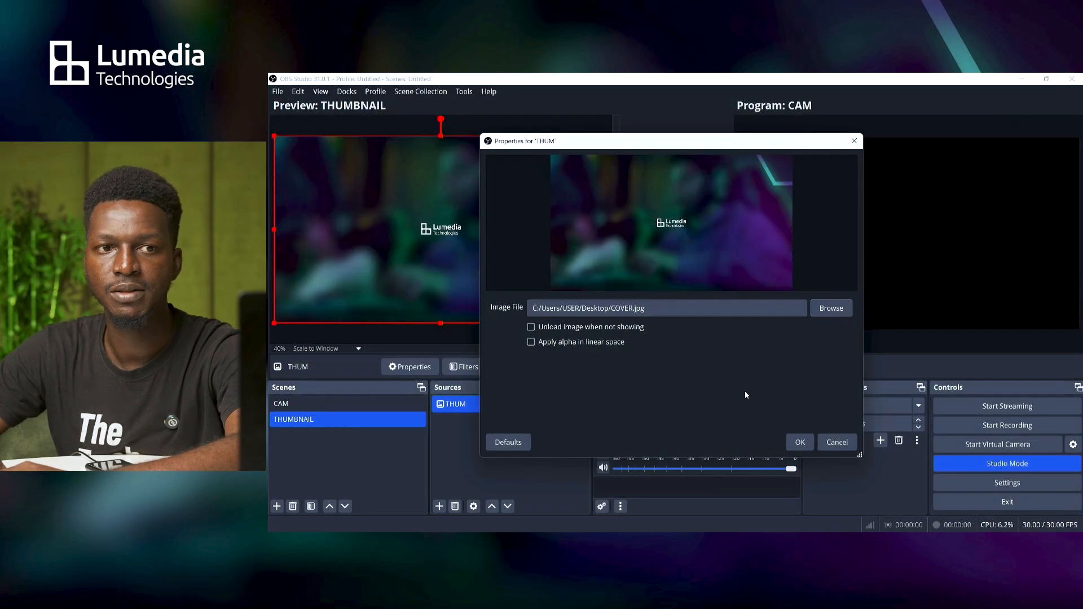
left_click(798, 443)
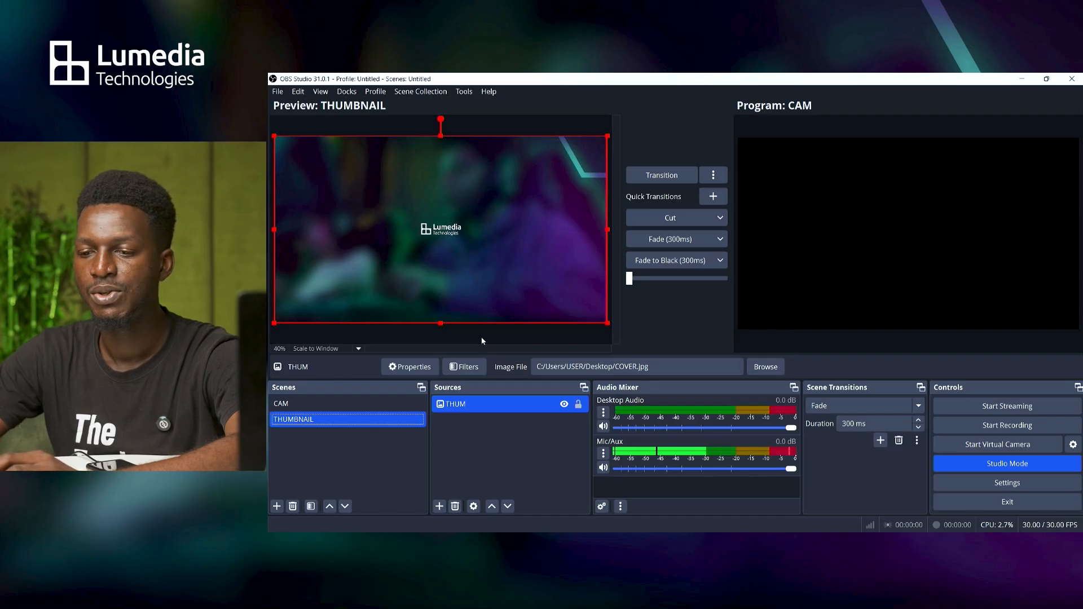
- Compare the CAM and THUMBNAIL scenes by switching between them in the preview
left_click(328, 408)
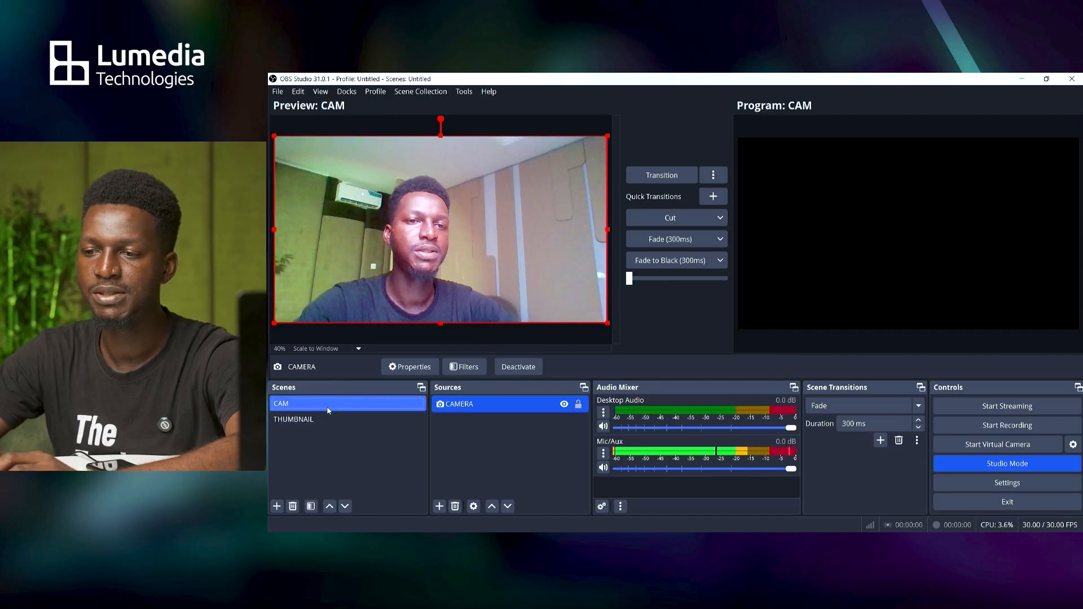
left_click(328, 420)
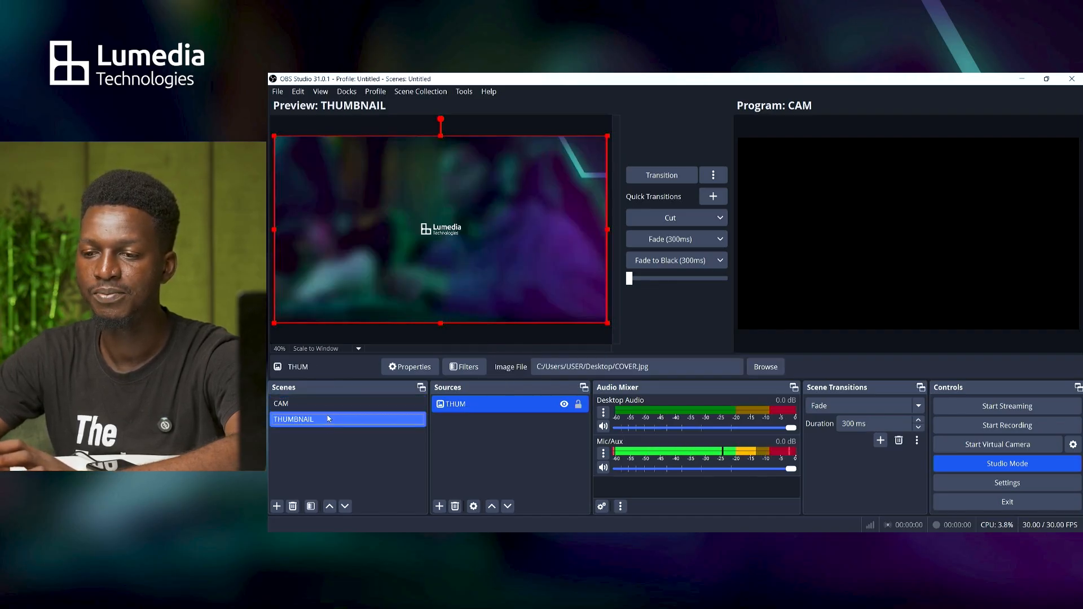
left_click(327, 408)
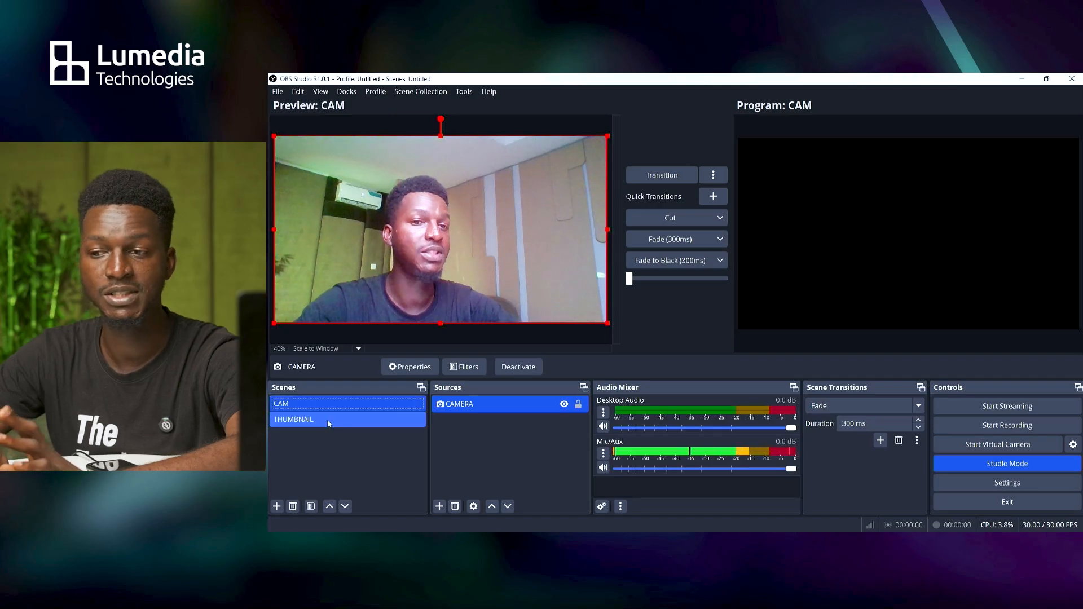
left_click(329, 420)
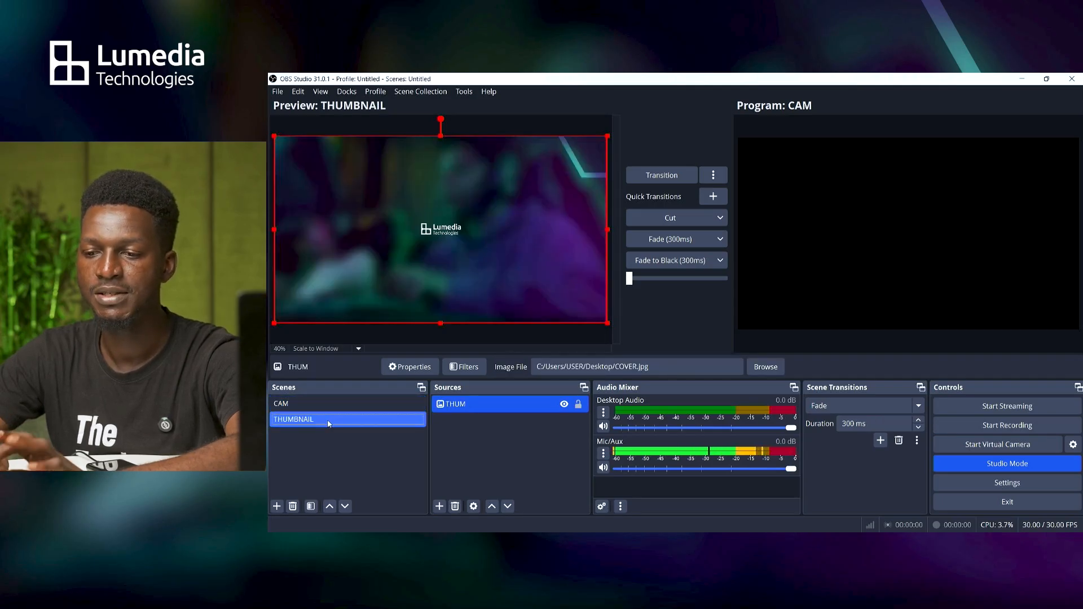
left_click(320, 405)
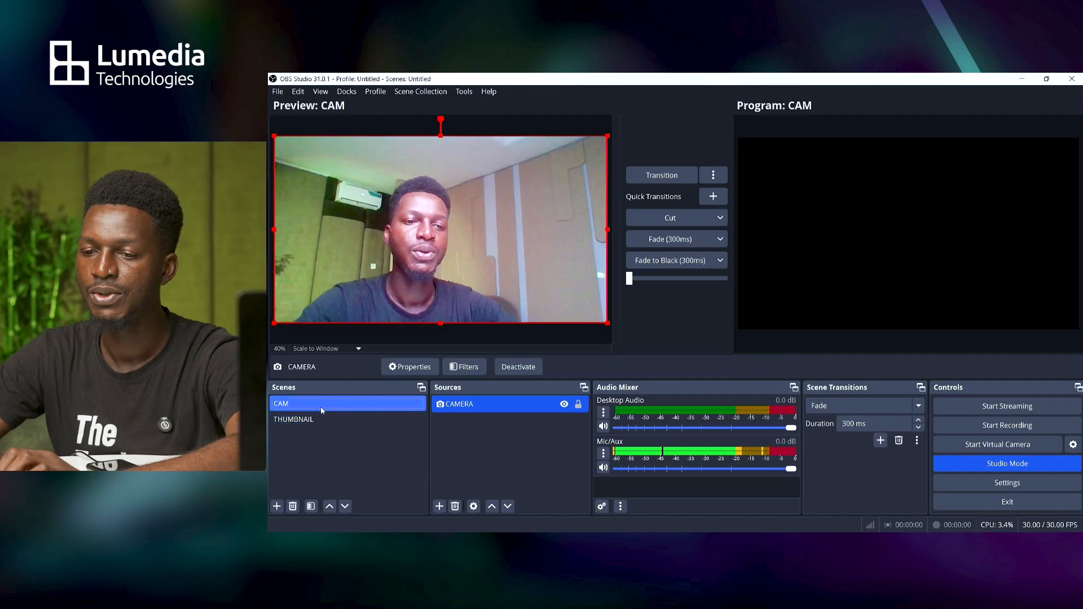
- Add a scene named MAIN CAM and place it above CAM at the top of the scene order
left_click(280, 509)
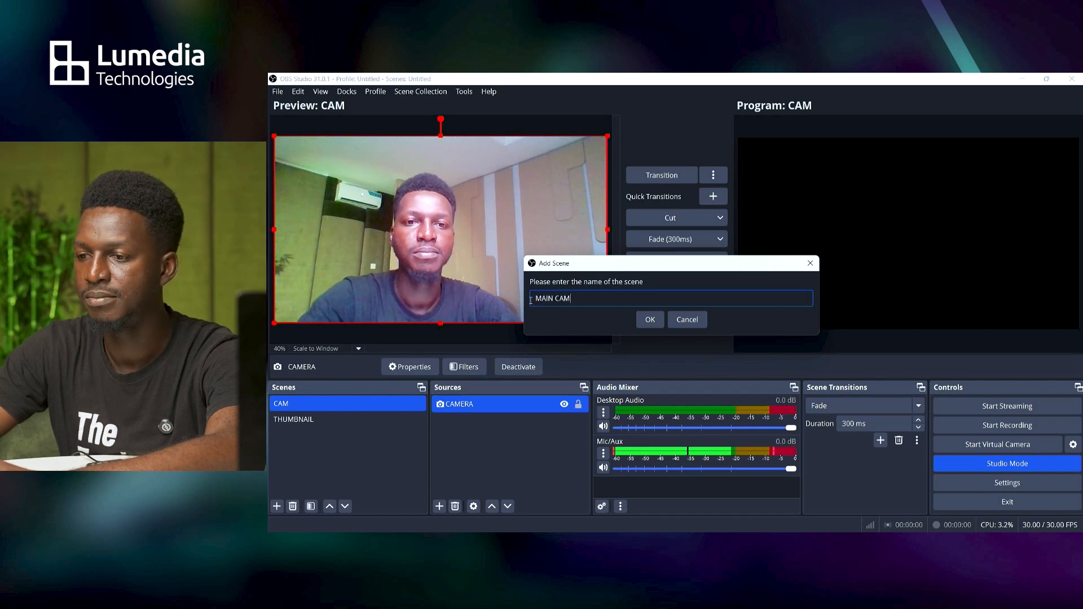
left_click(650, 320)
left_click_drag(342, 418, 340, 402)
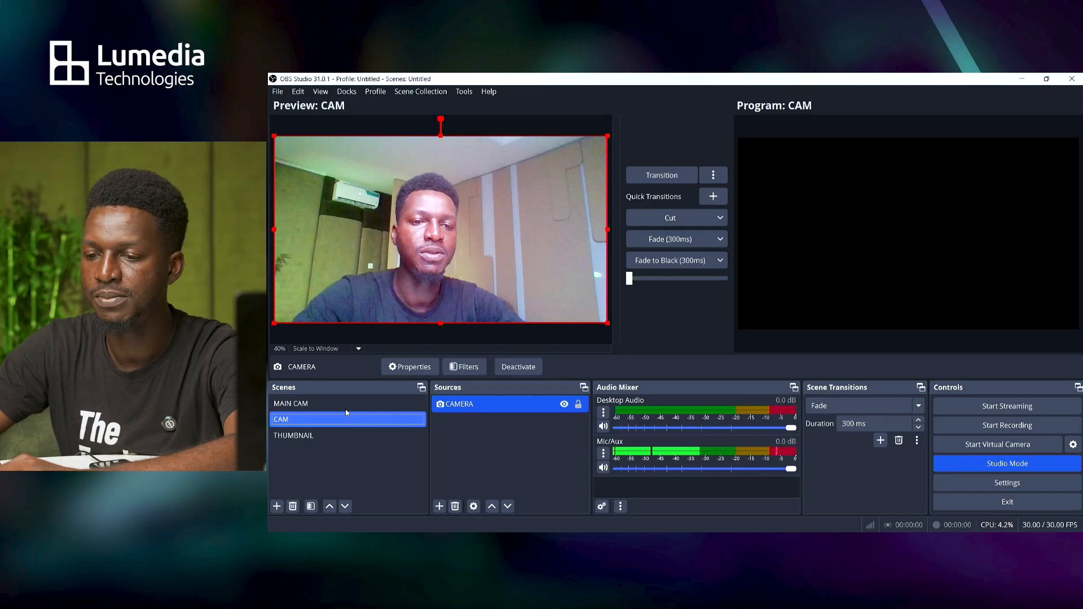
- Add the existing CAM scene as a Scene source in MAIN CAM
left_click(348, 406)
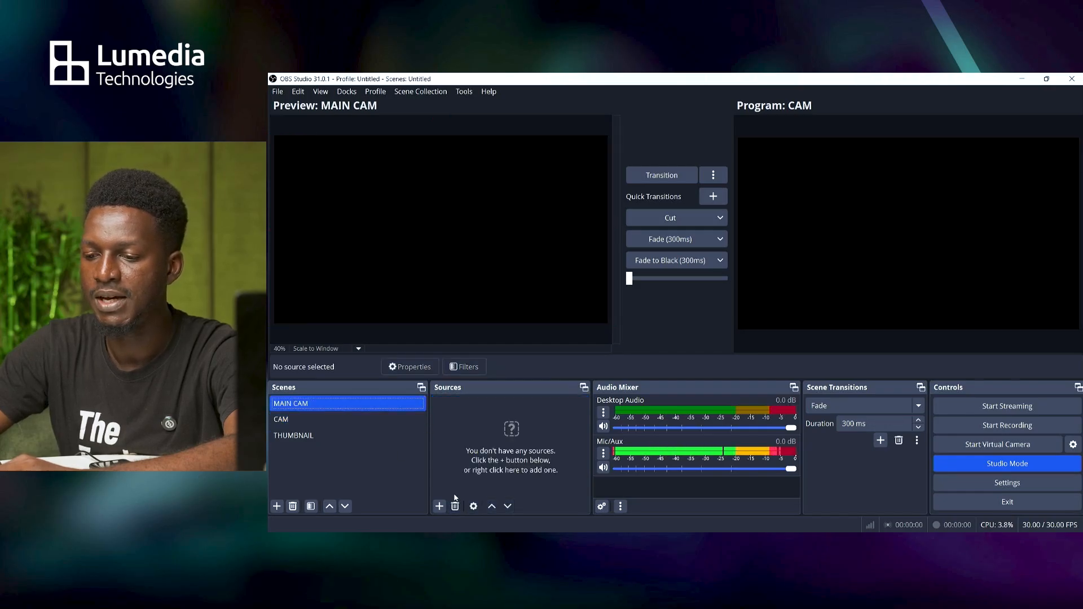
left_click(442, 509)
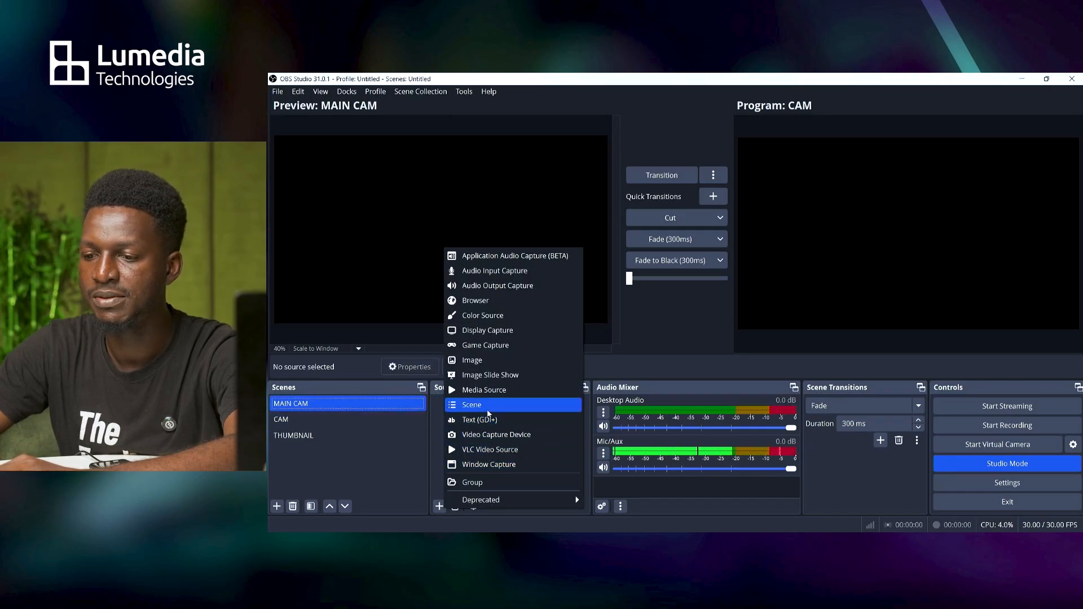
left_click(488, 406)
left_click(627, 286)
left_click(699, 371)
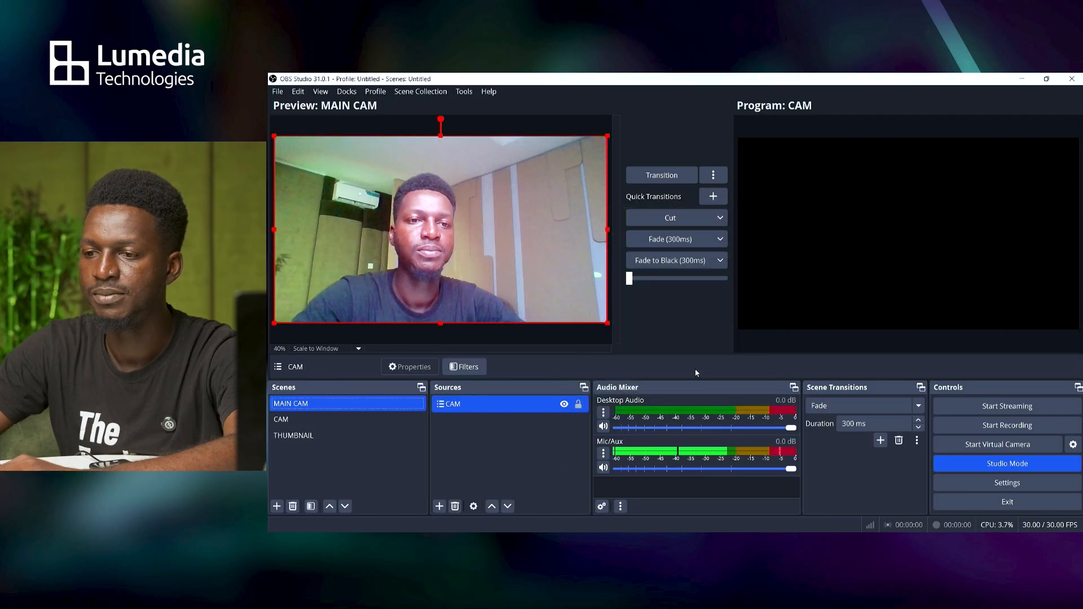
- Add a new Image source named LOGO to the MAIN CAM scene
left_click(440, 506)
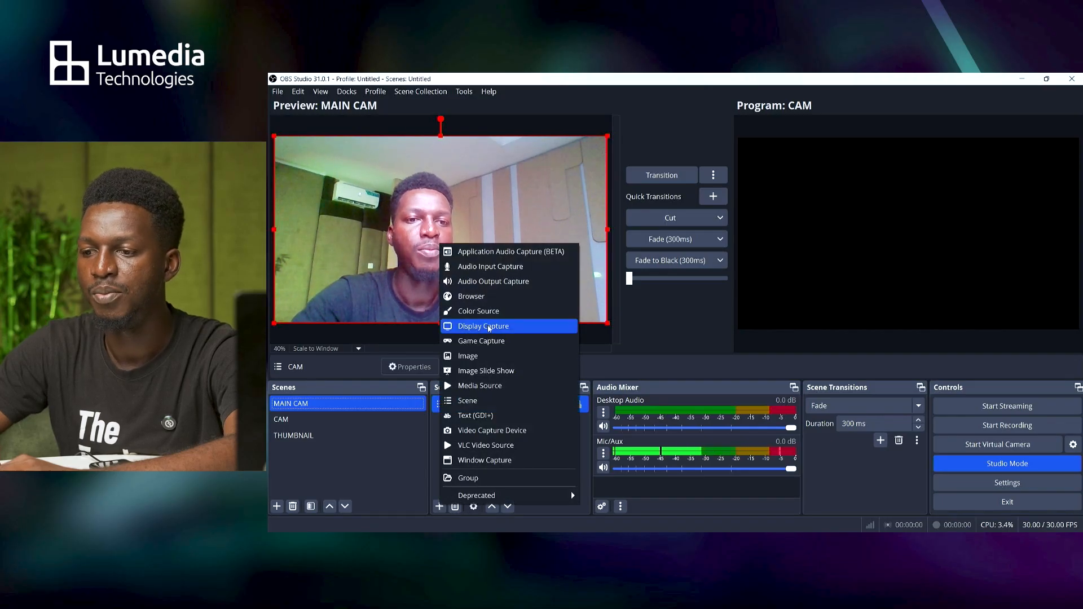
left_click(484, 355)
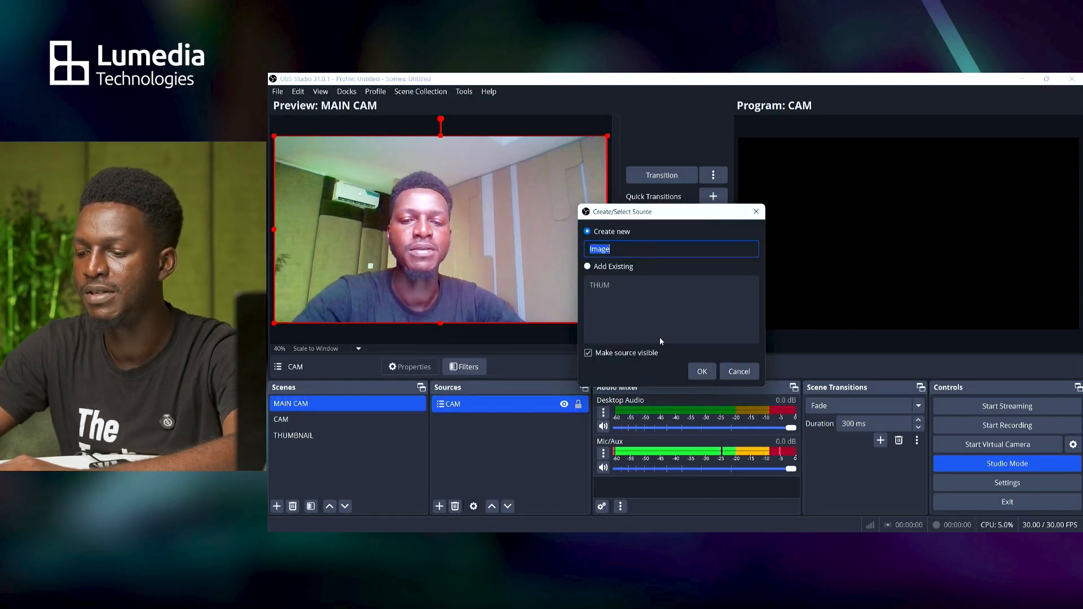
type("LOGO")
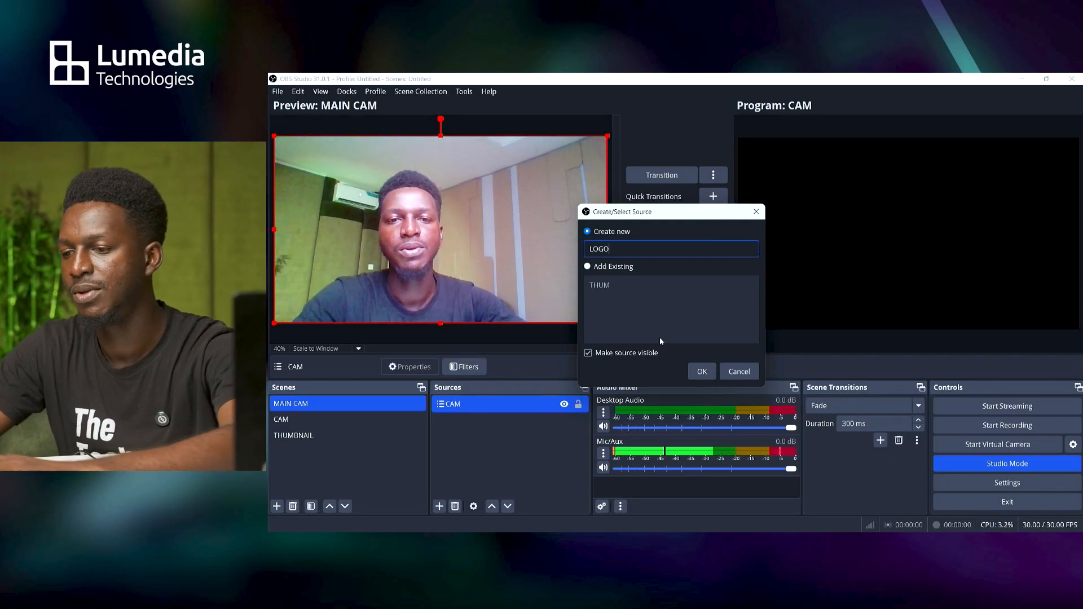
left_click(701, 371)
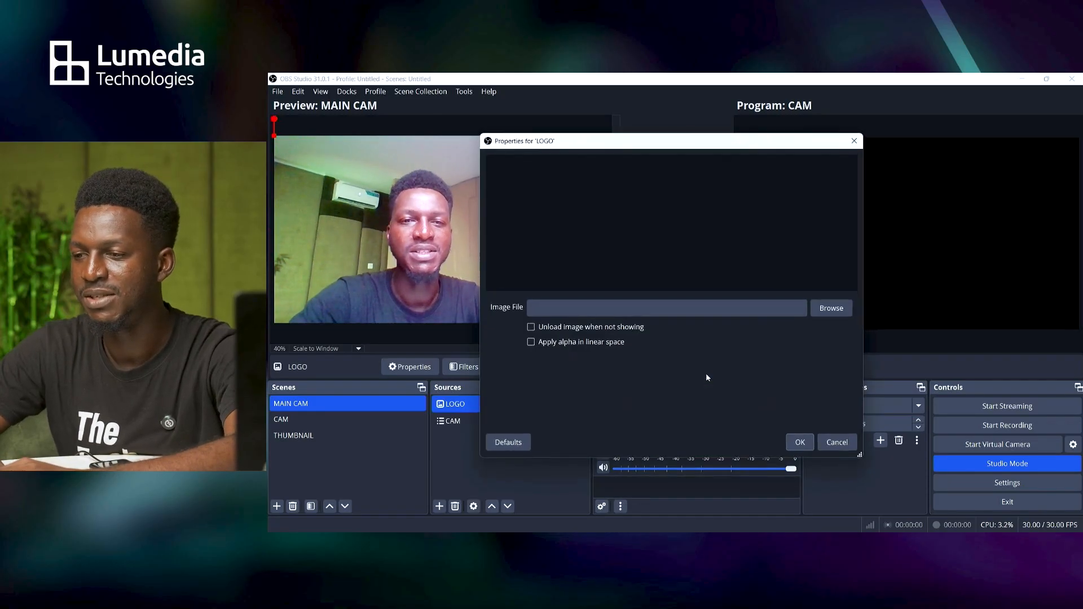
- Load pro-1.png from the Downloads folder as the LOGO source's image and accept the properties
left_click(831, 308)
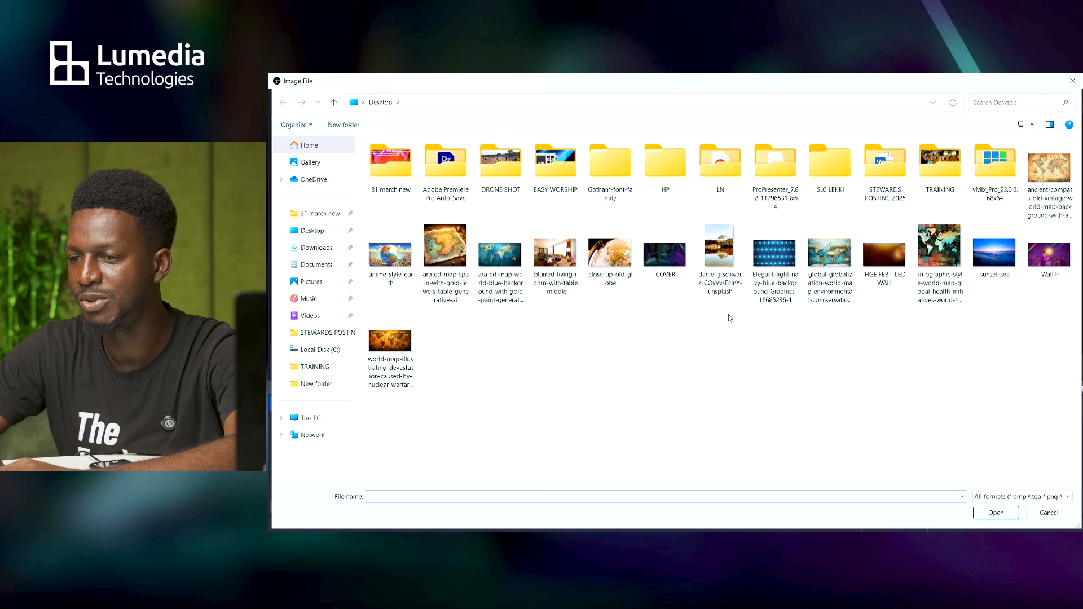
left_click(308, 251)
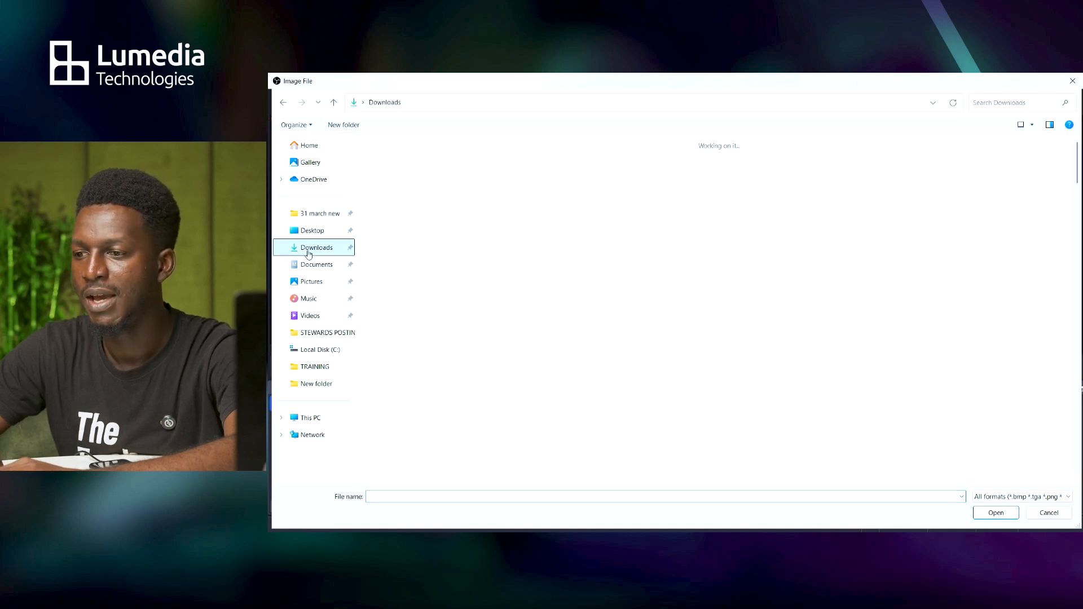
left_click(411, 196)
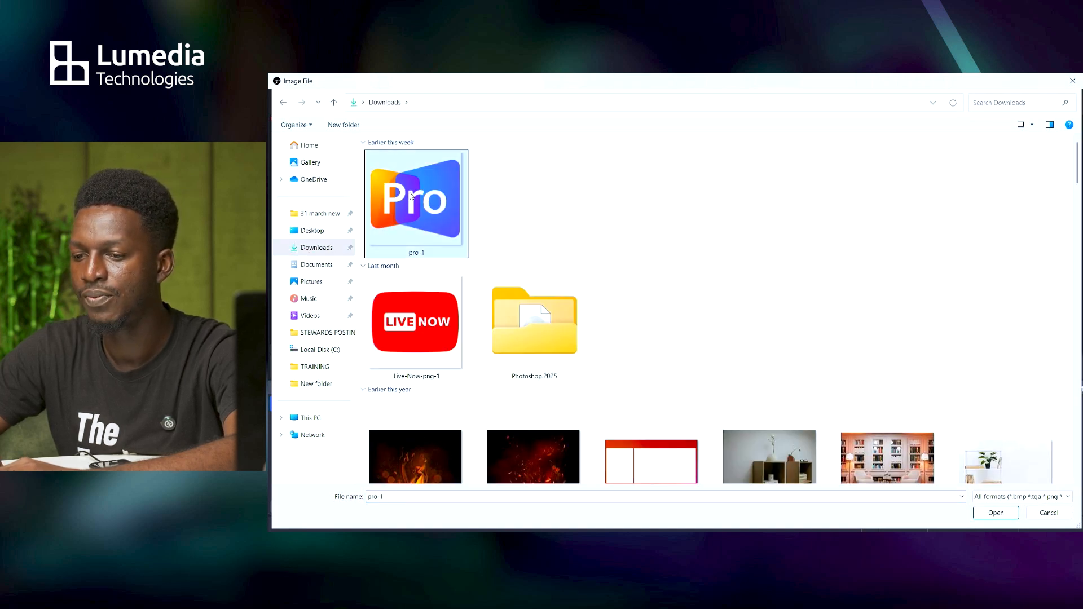
left_click(995, 513)
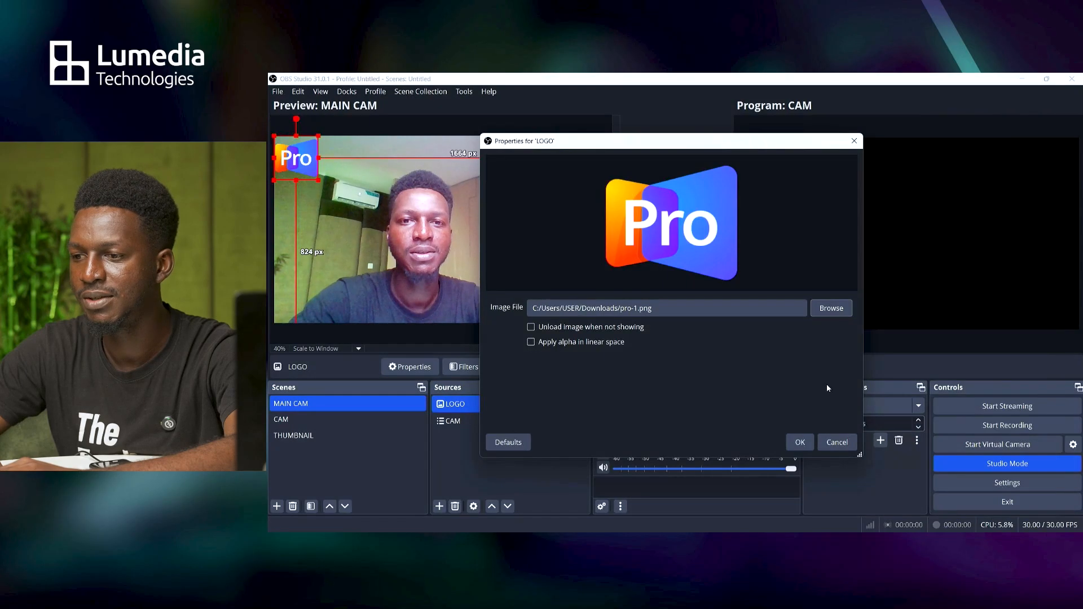
left_click(794, 439)
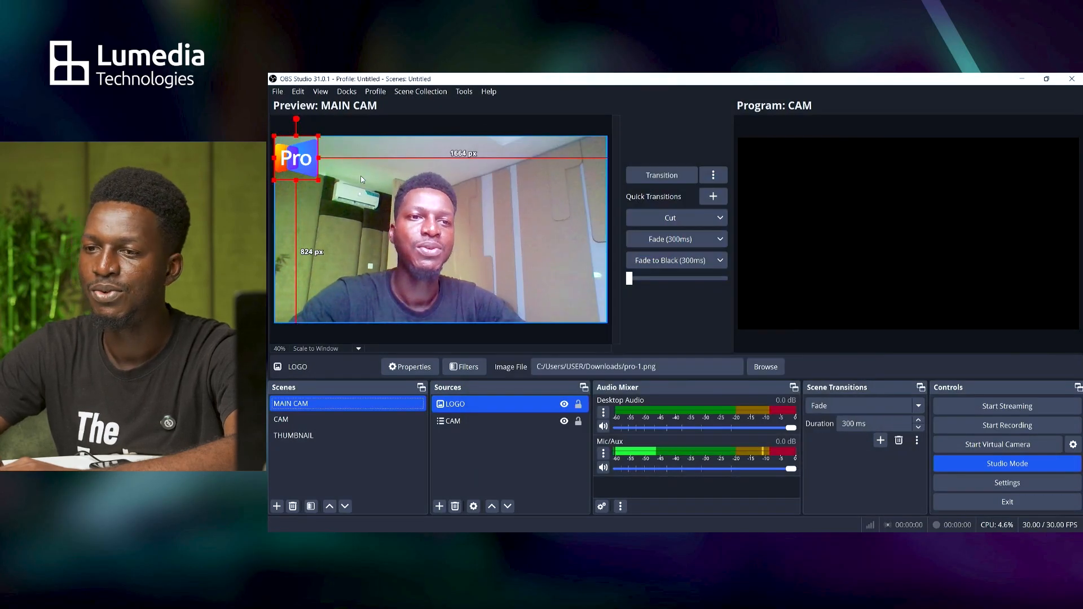
- Shrink the logo into the frame's upper-right corner, about 75 px from the top and 84 px from the side, and transition MAIN CAM to program
left_click(319, 138)
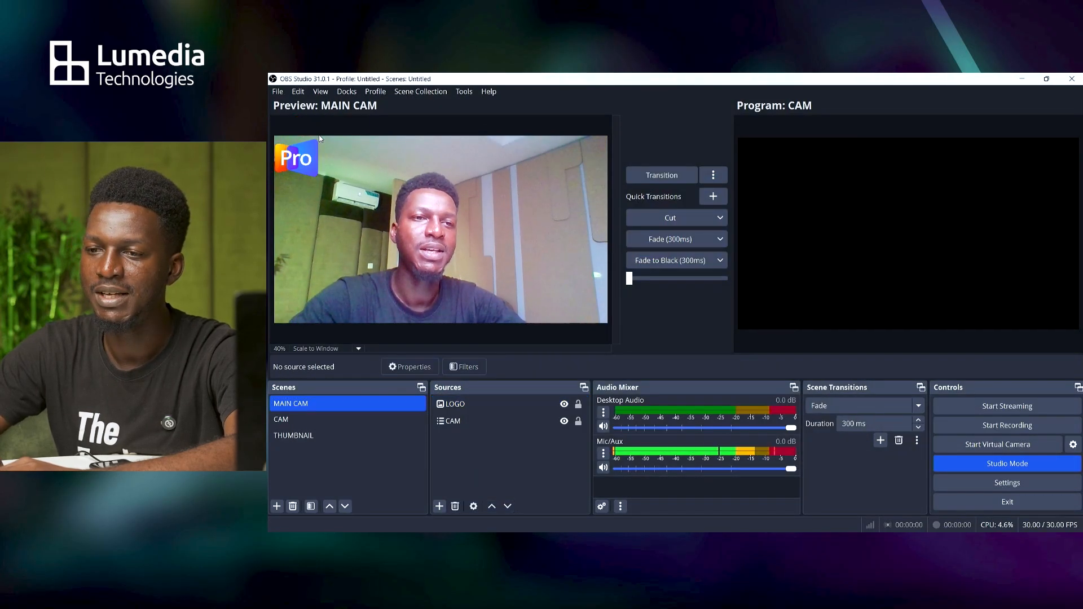
left_click(296, 159)
left_click_drag(274, 137, 578, 165)
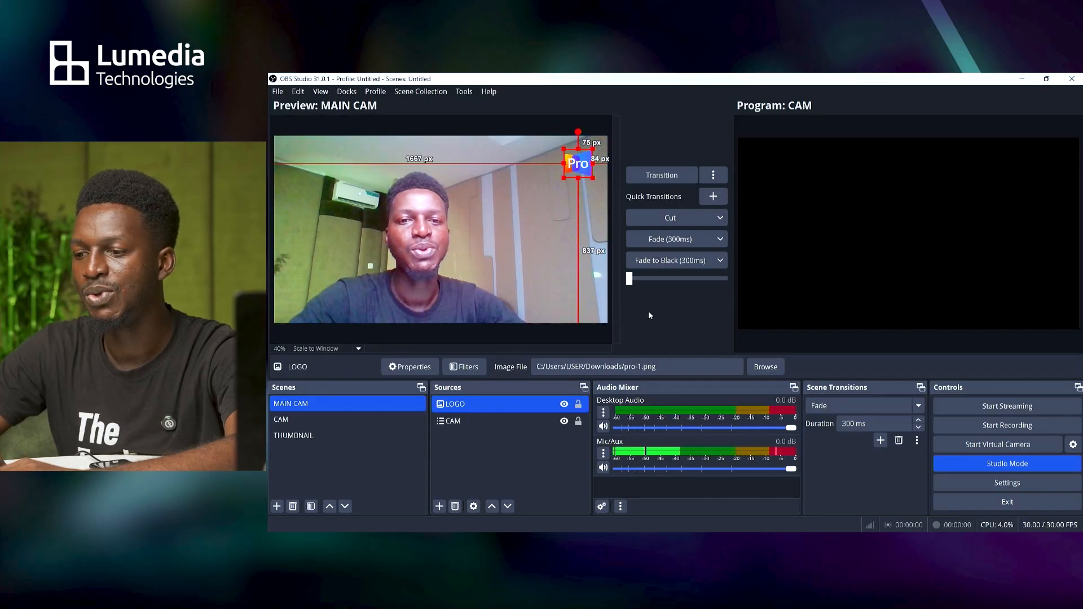
left_click(676, 178)
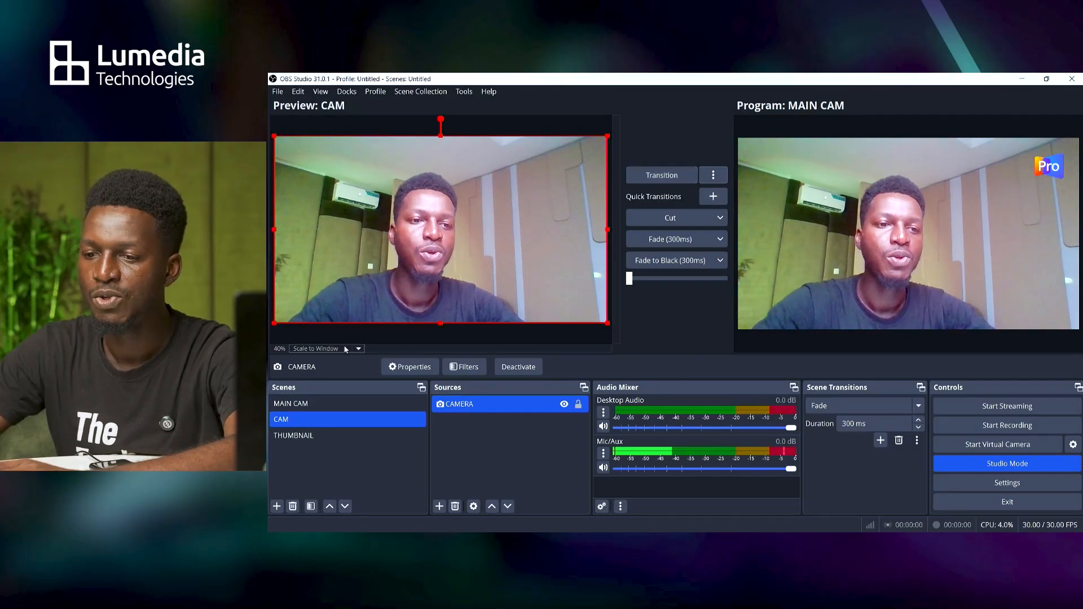
- Rename the CAM scene as --CAM and the THUMBNAIL scene as --THUMBNAIL
left_click(287, 420)
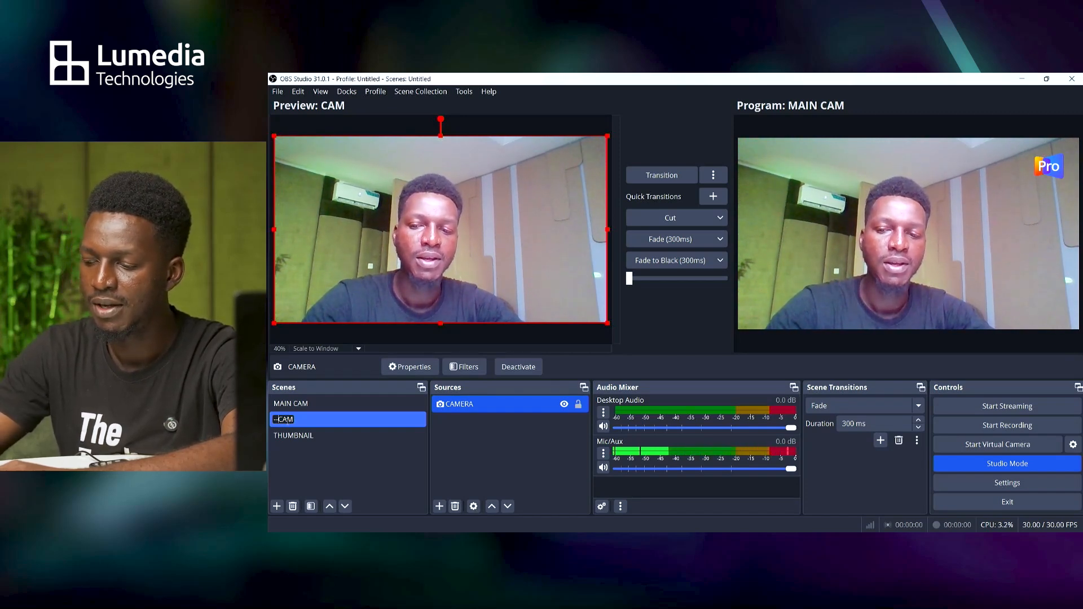
key("Return")
left_click(294, 435)
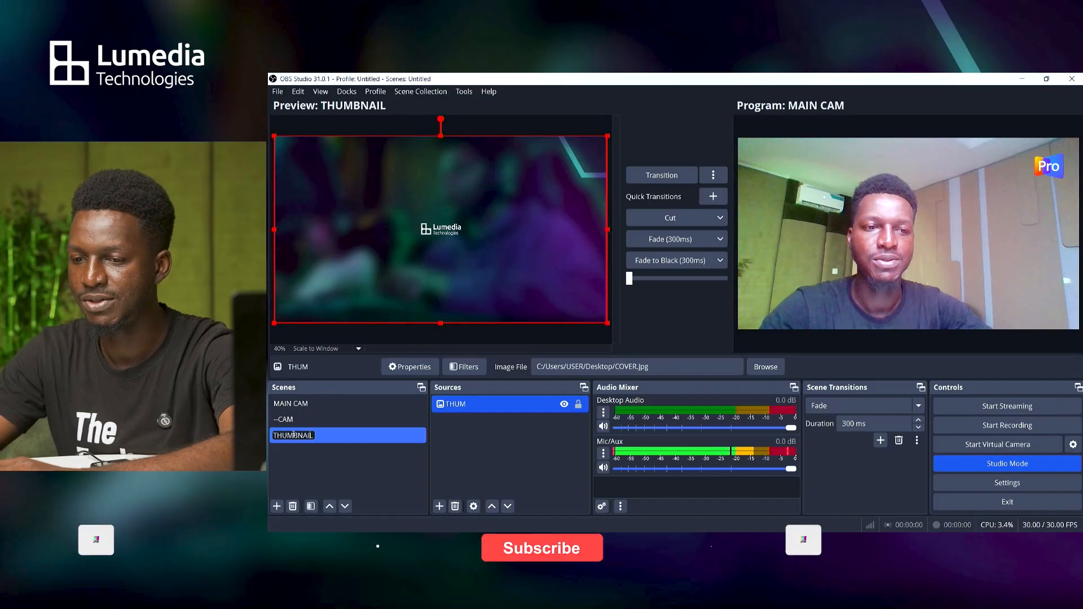
type("-")
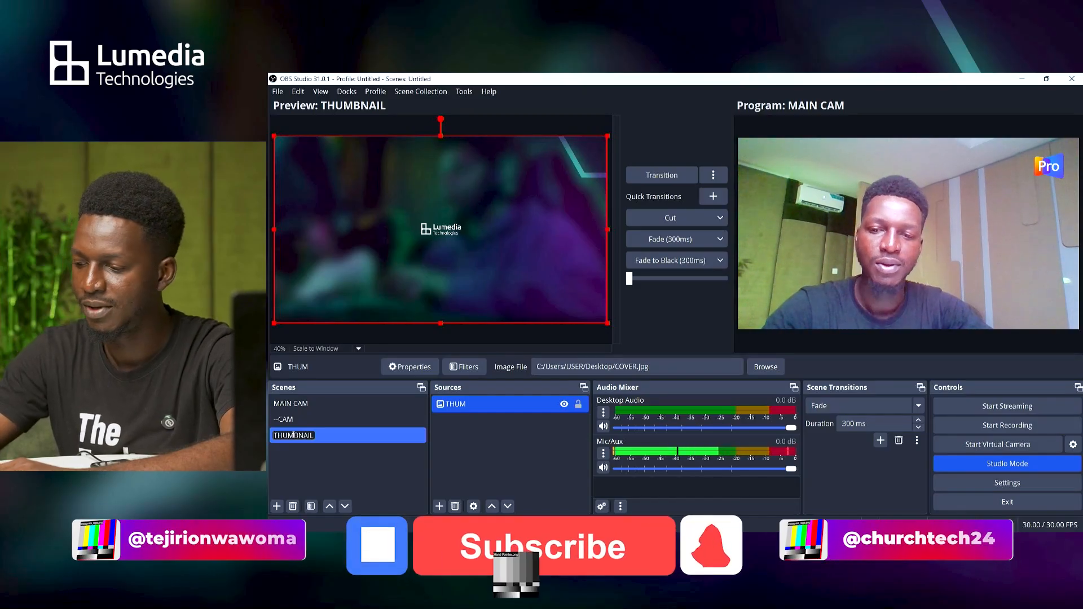
type("-")
key("Return")
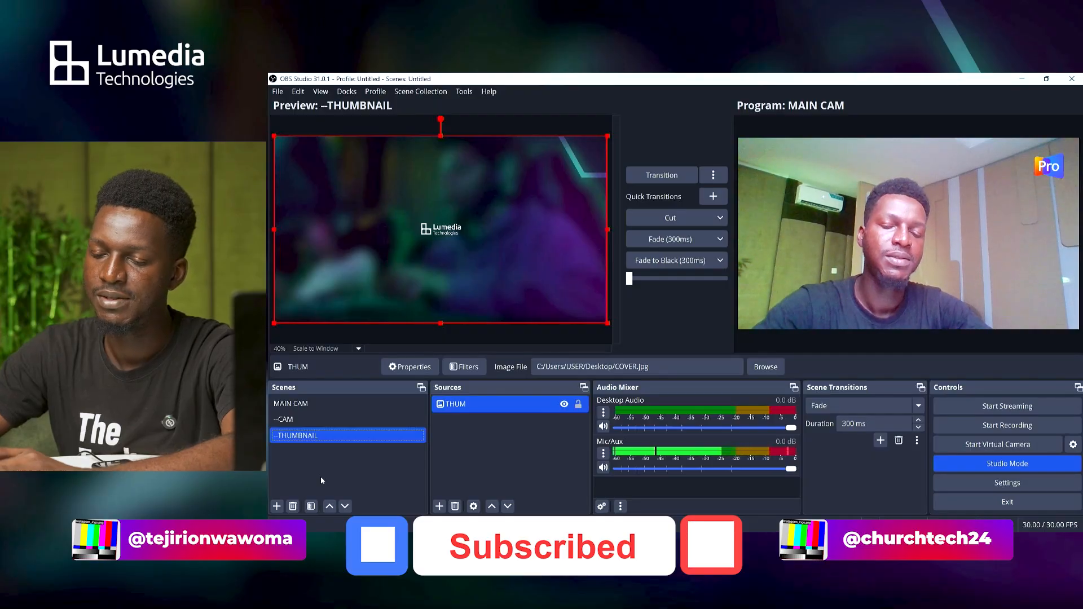
- Create a new scene named SPLIT and move it directly below MAIN CAM in the scene order
left_click(308, 408)
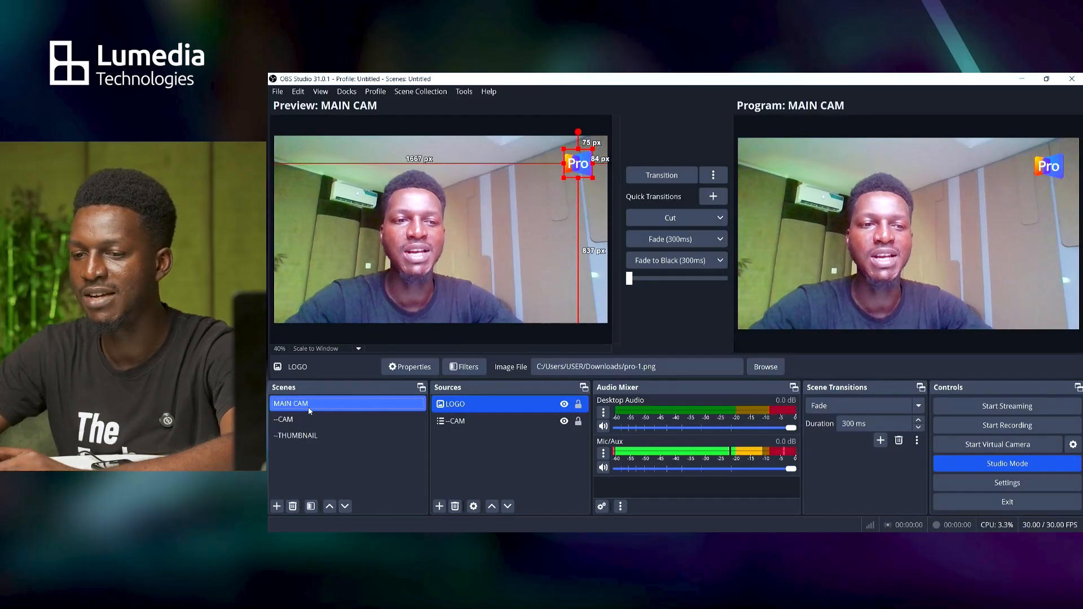
left_click(308, 420)
left_click(311, 422)
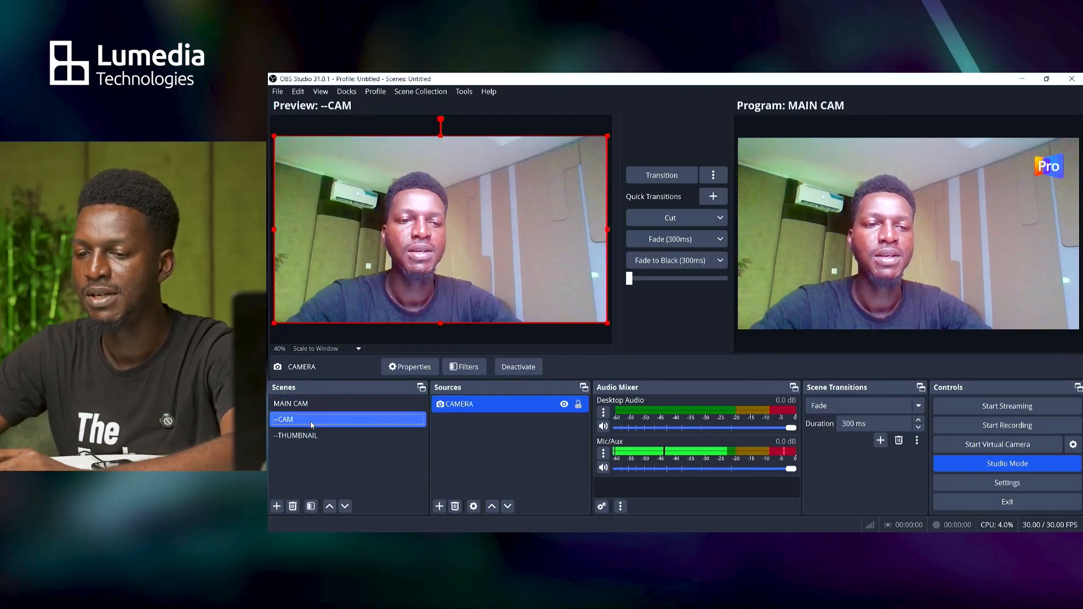
left_click(276, 506)
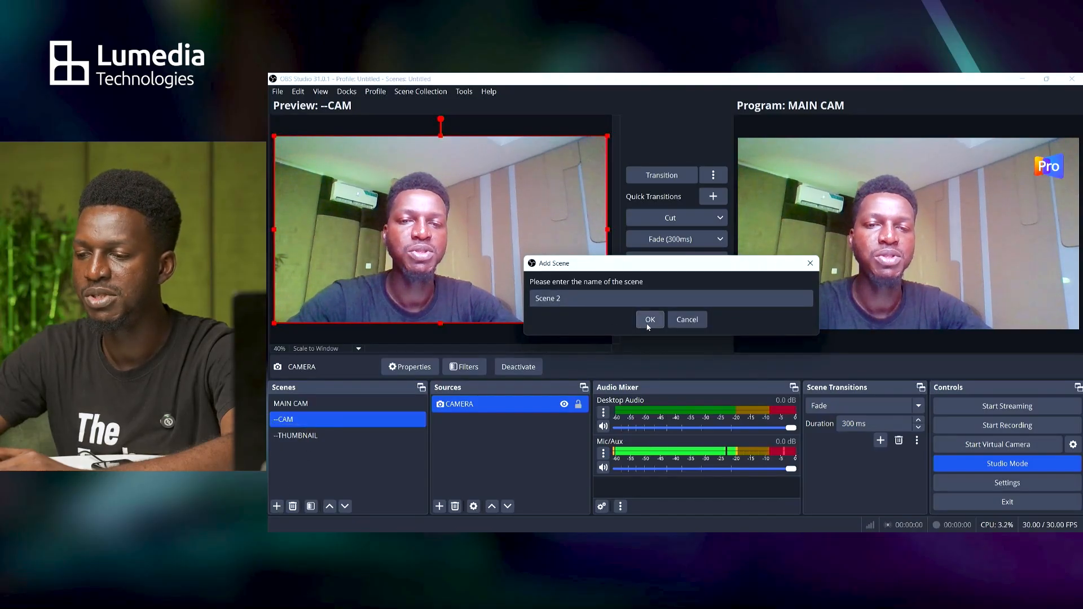
key("ctrl+a")
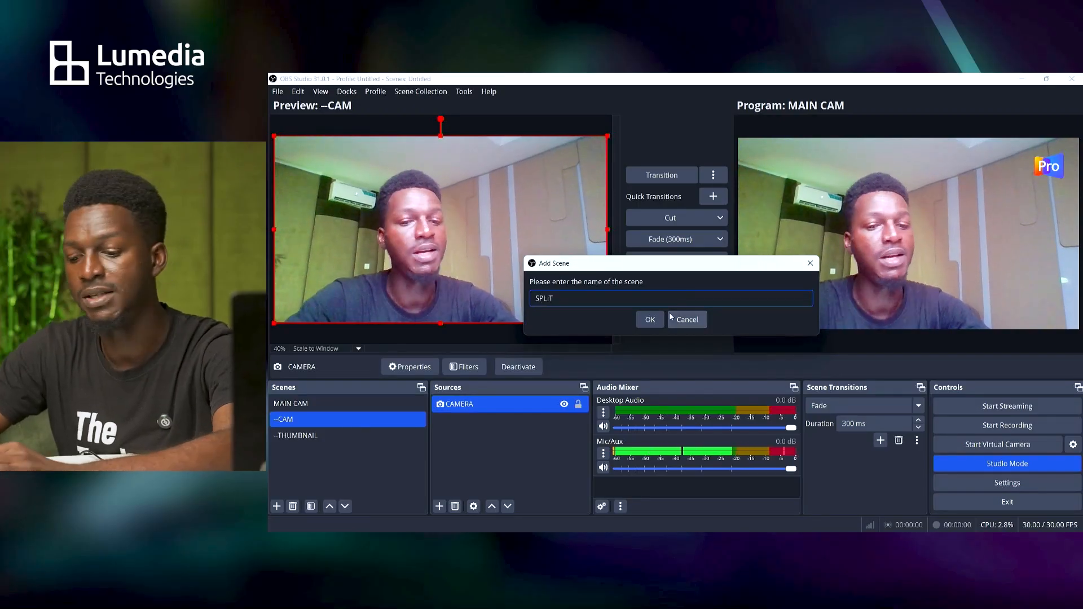
left_click(648, 321)
left_click_drag(311, 435, 313, 416)
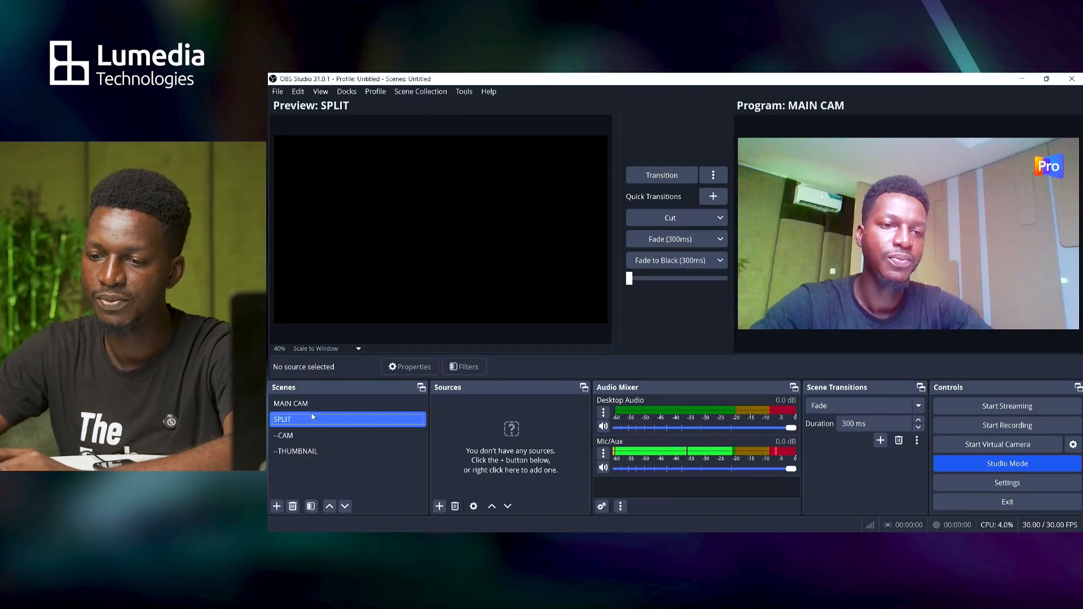
- Add the existing --CAM scene as a source in the SPLIT scene
left_click(276, 506)
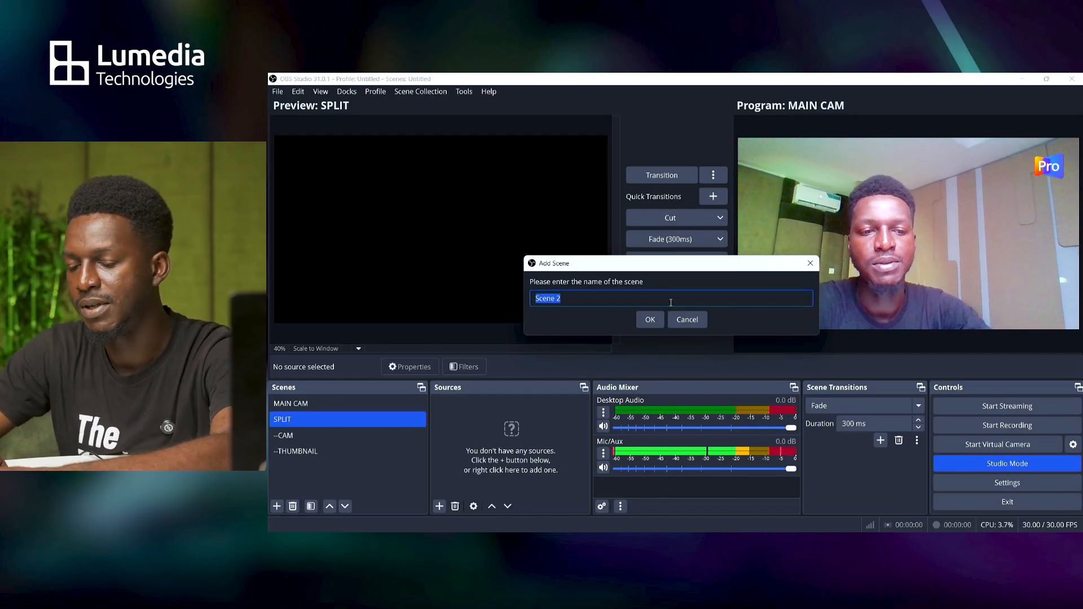
key("Escape")
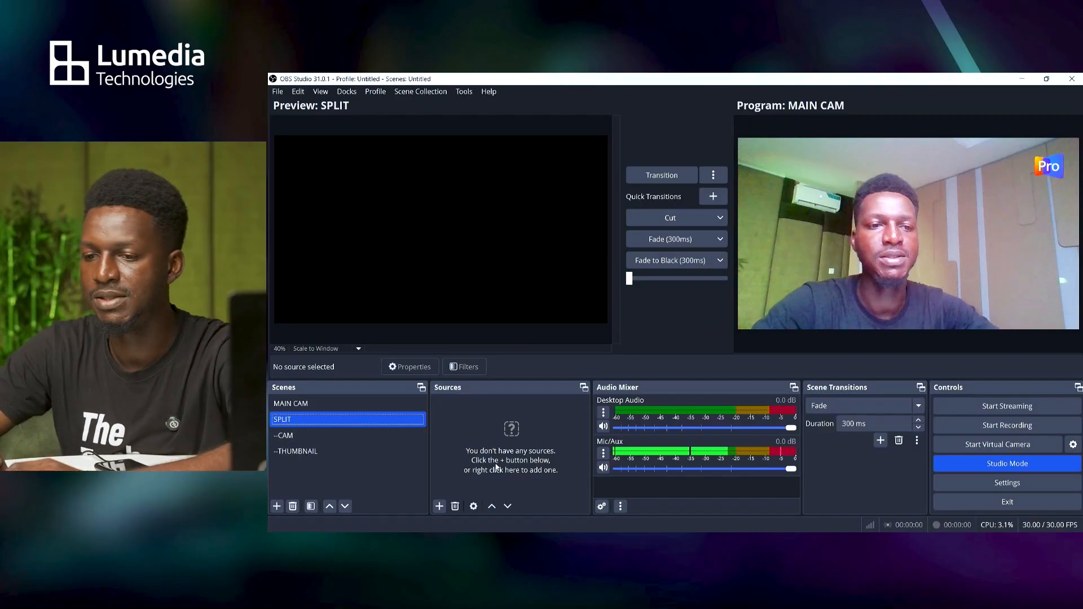
left_click(439, 506)
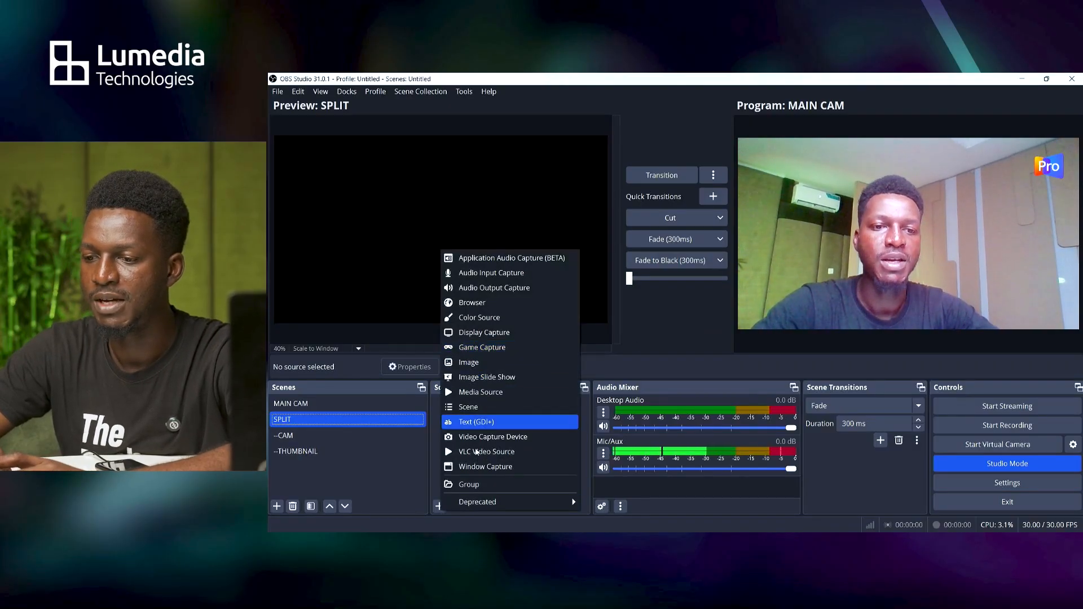
left_click(478, 406)
left_click(617, 283)
left_click(700, 370)
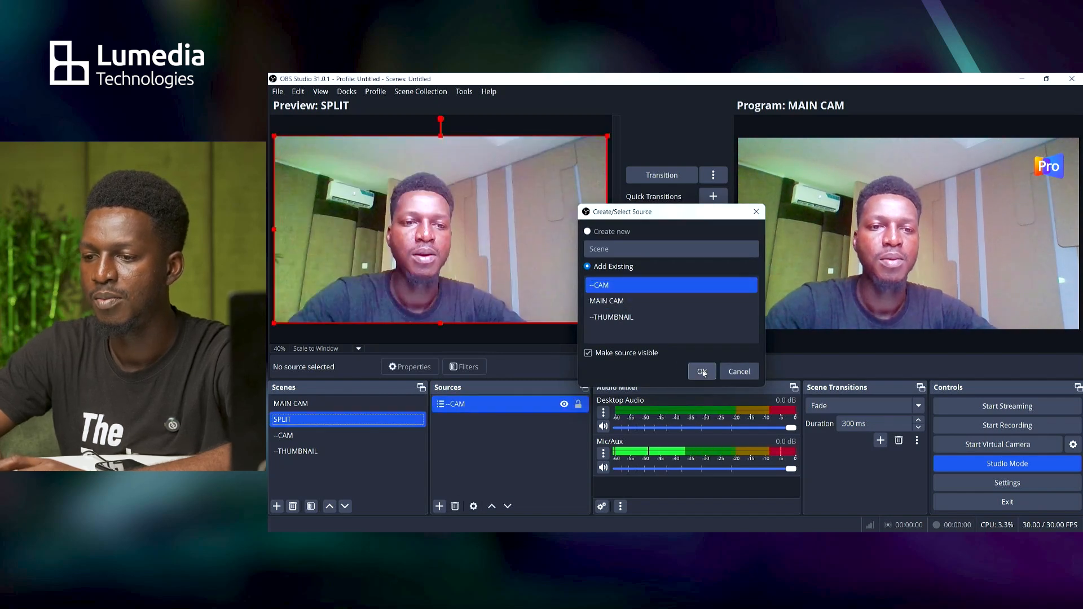
left_click(441, 506)
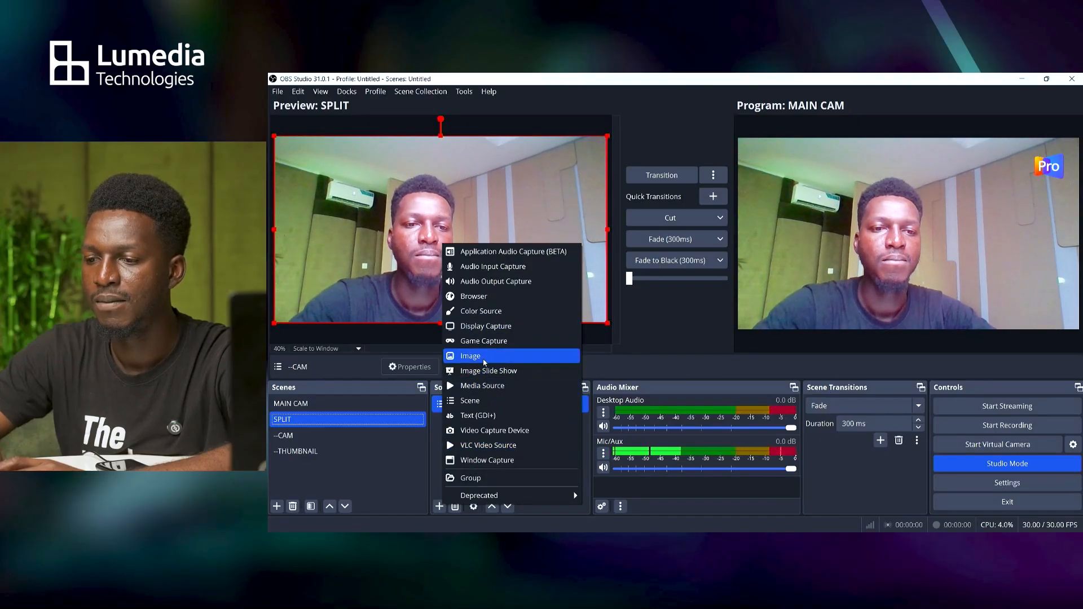
left_click(477, 415)
left_click(739, 371)
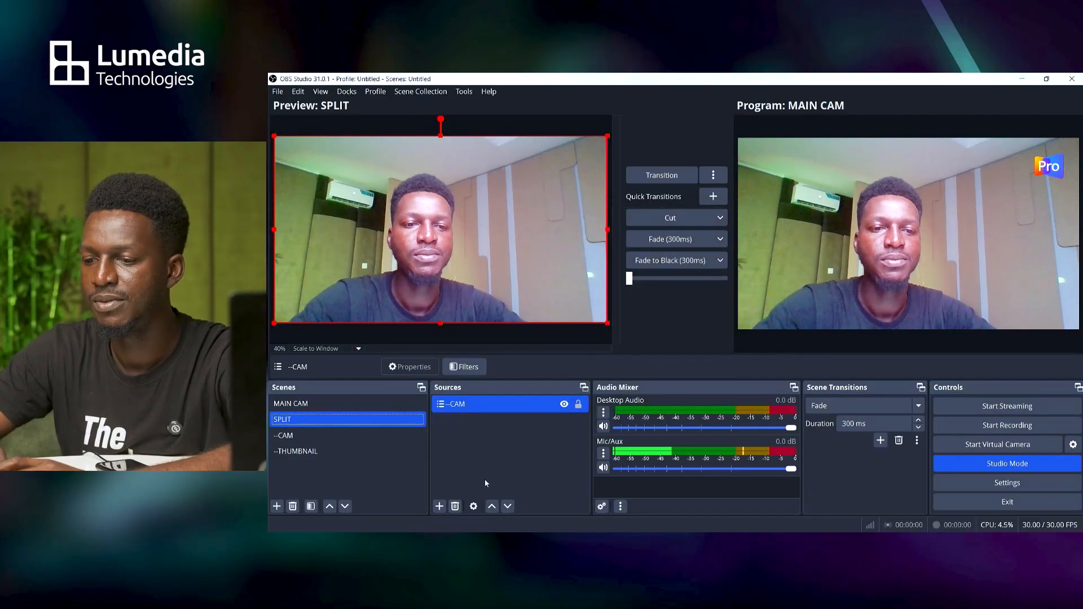
- Add the existing --THUMBNAIL scene to SPLIT and shrink it against the frame's right edge, about 497 px from the left and 156 px from the top
left_click(440, 507)
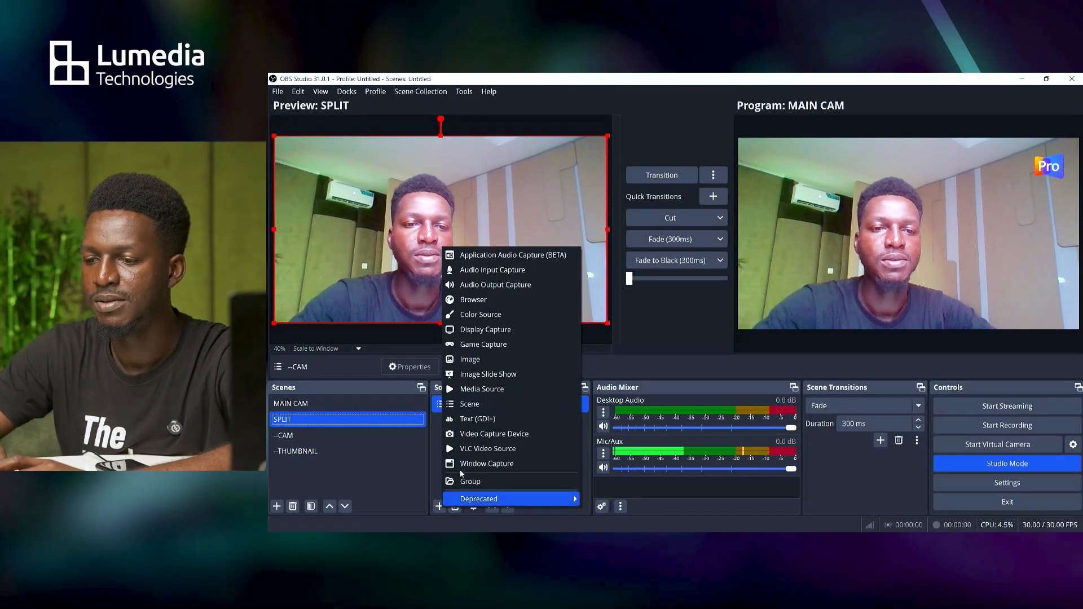
left_click(492, 406)
left_click(620, 313)
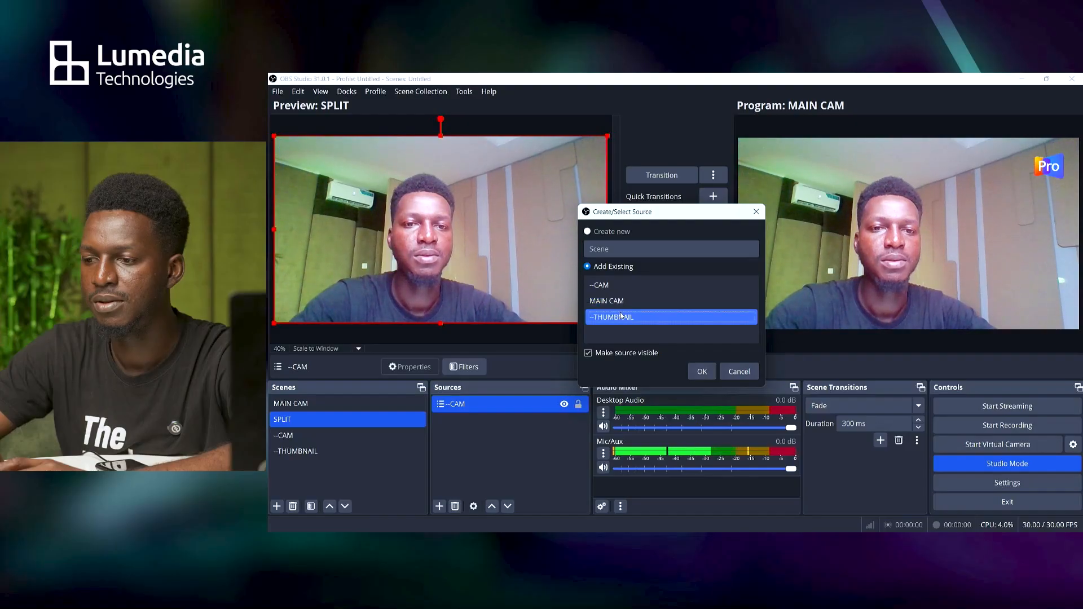
left_click(706, 375)
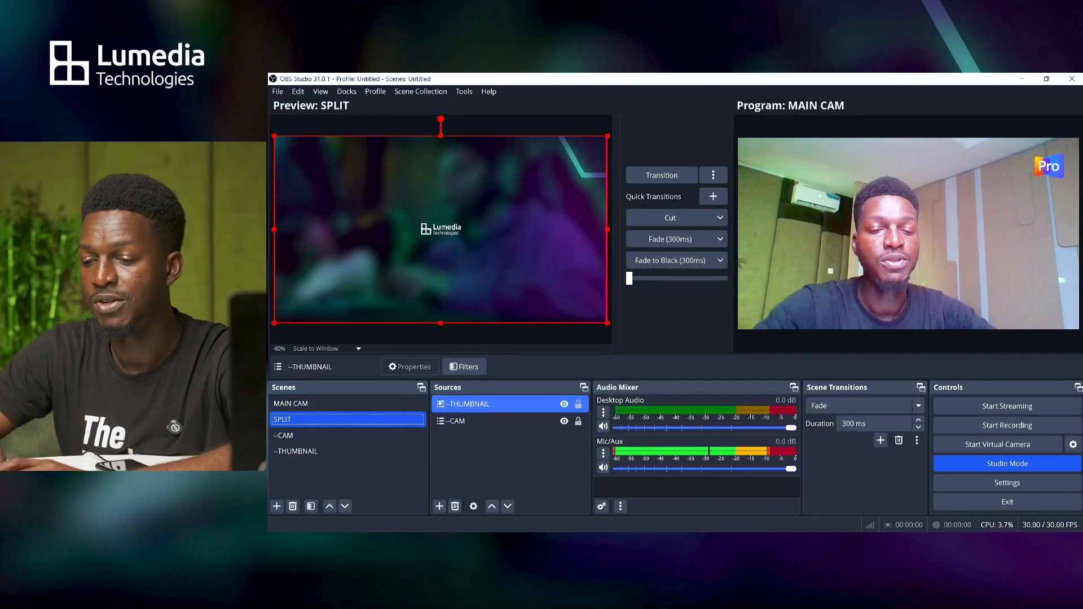
left_click_drag(275, 230, 361, 225)
left_click_drag(495, 175, 494, 199)
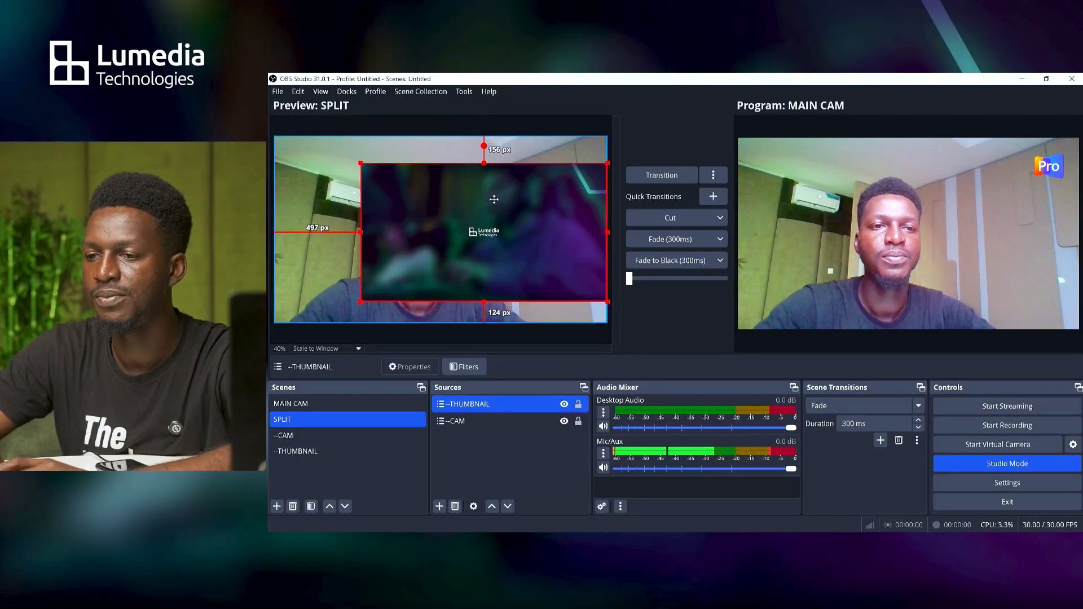
- Shrink the --CAM source over the thumbnail, about 462 px from the frame's left edge, and move --THUMBNAIL below --CAM in the source order
left_click(457, 421)
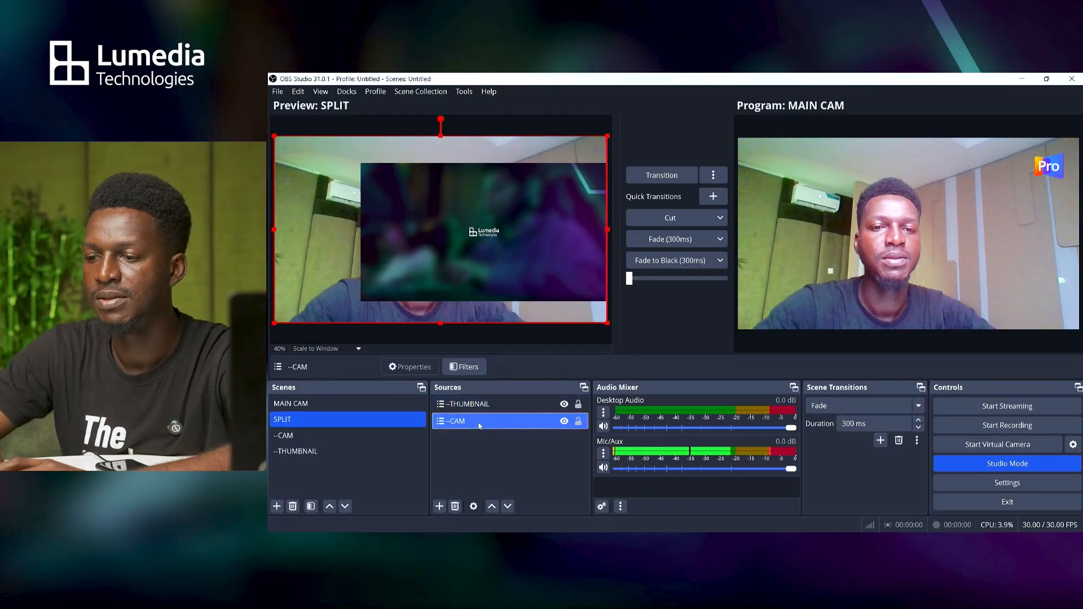
left_click_drag(607, 229, 462, 229)
left_click_drag(340, 203, 445, 230)
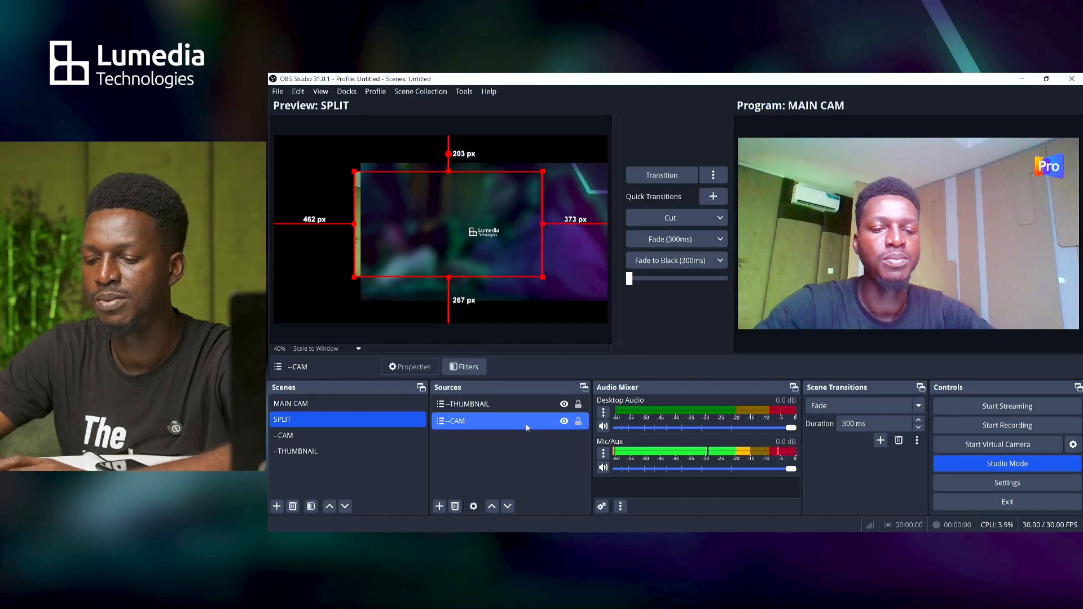
left_click(524, 406, "ctrl")
left_click_drag(523, 410, 522, 441)
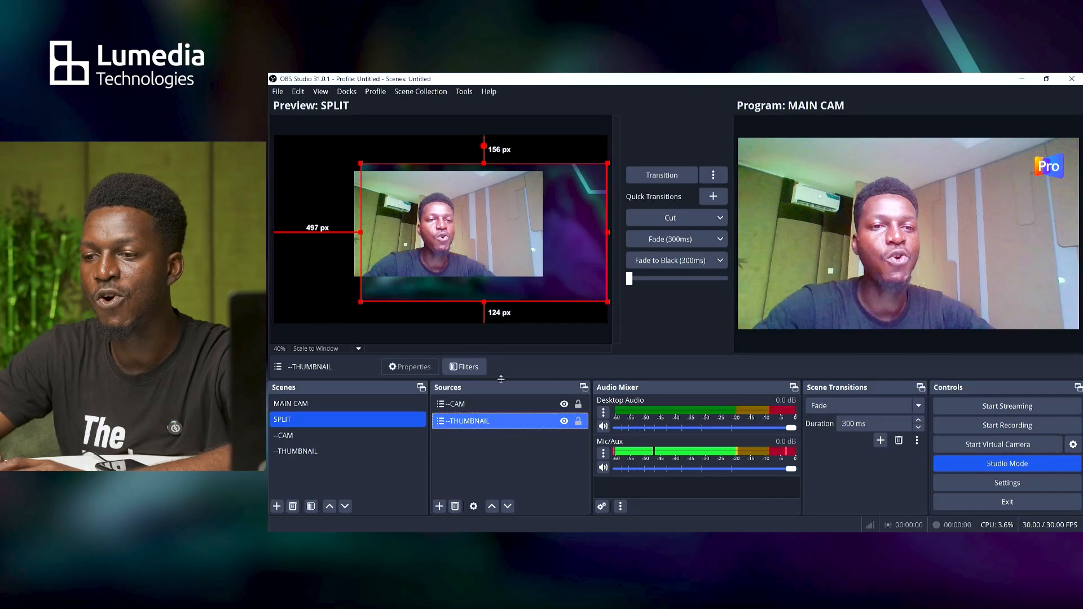
- Crop both sides of the --CAM source and place it against the frame's left edge beside the thumbnail, about 255 px from the top
left_click(470, 254)
key("alt")
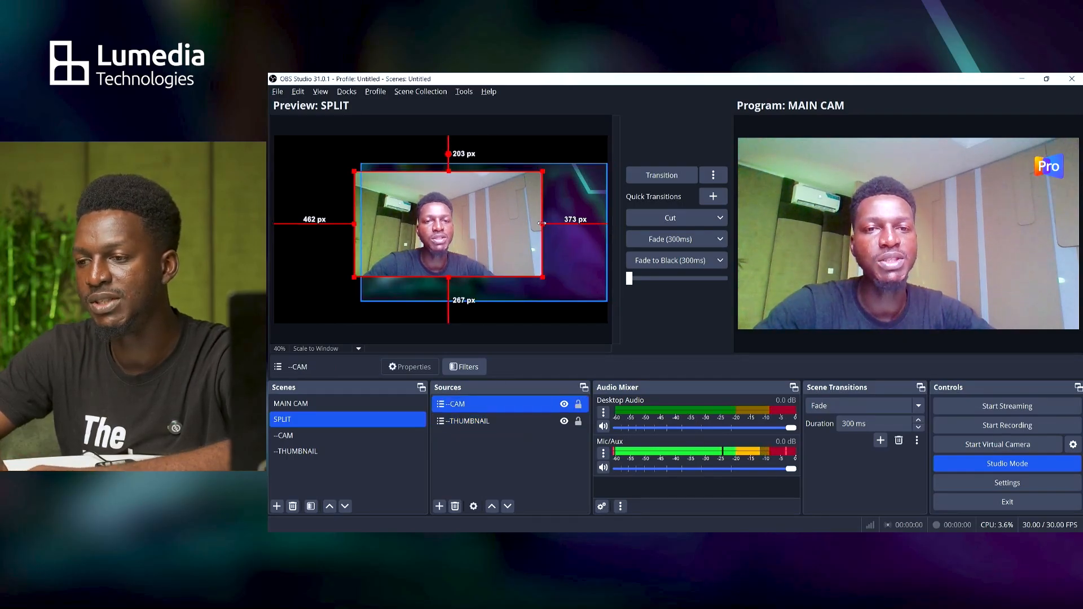
left_click_drag(542, 223, 483, 225)
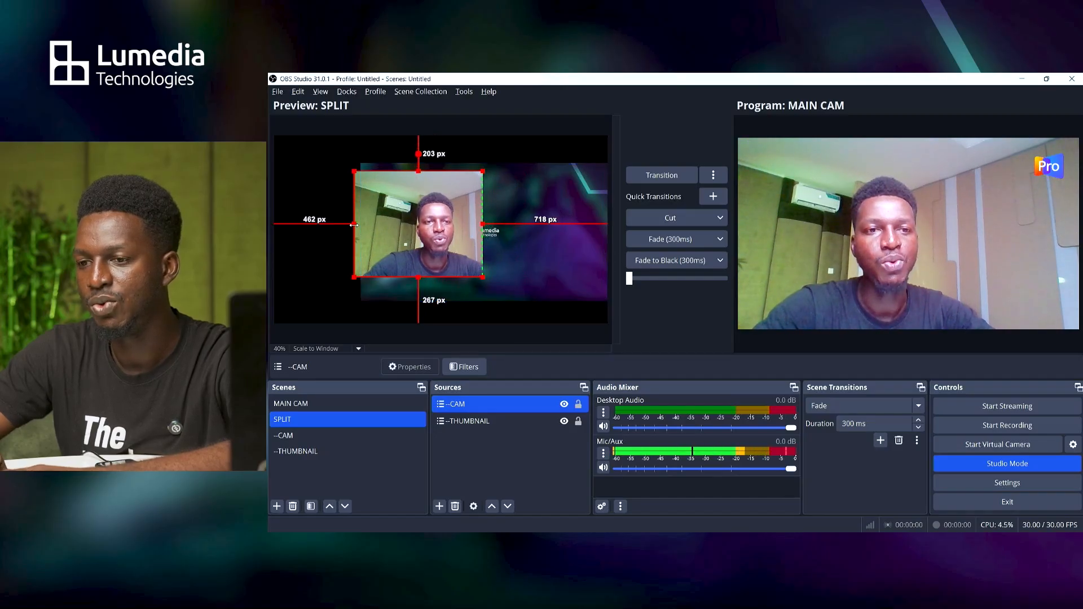
left_click_drag(353, 224, 390, 222)
left_click_drag(481, 223, 325, 229)
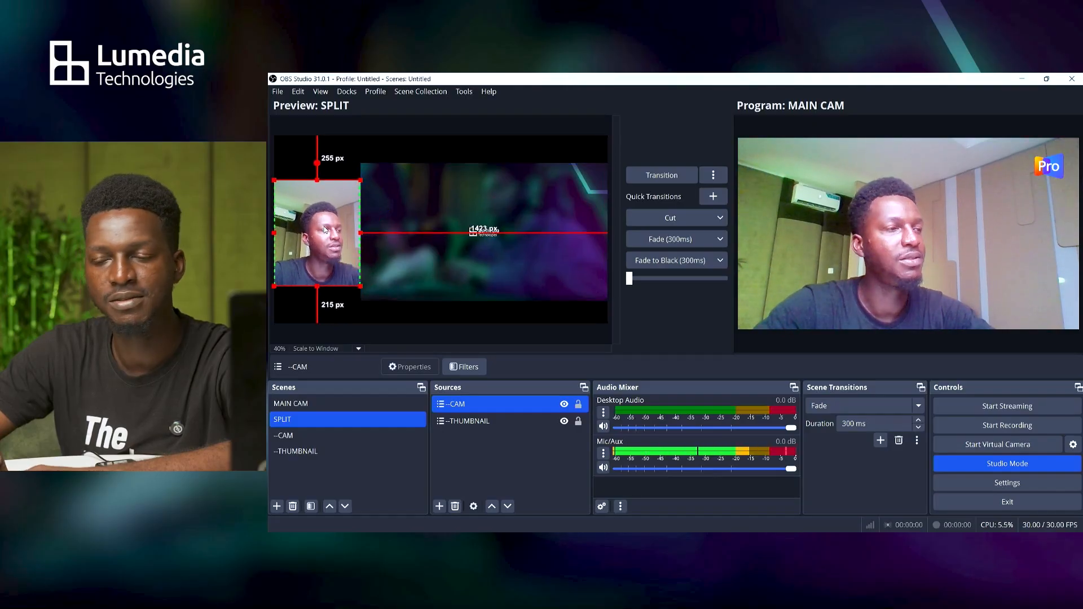
left_click(373, 326)
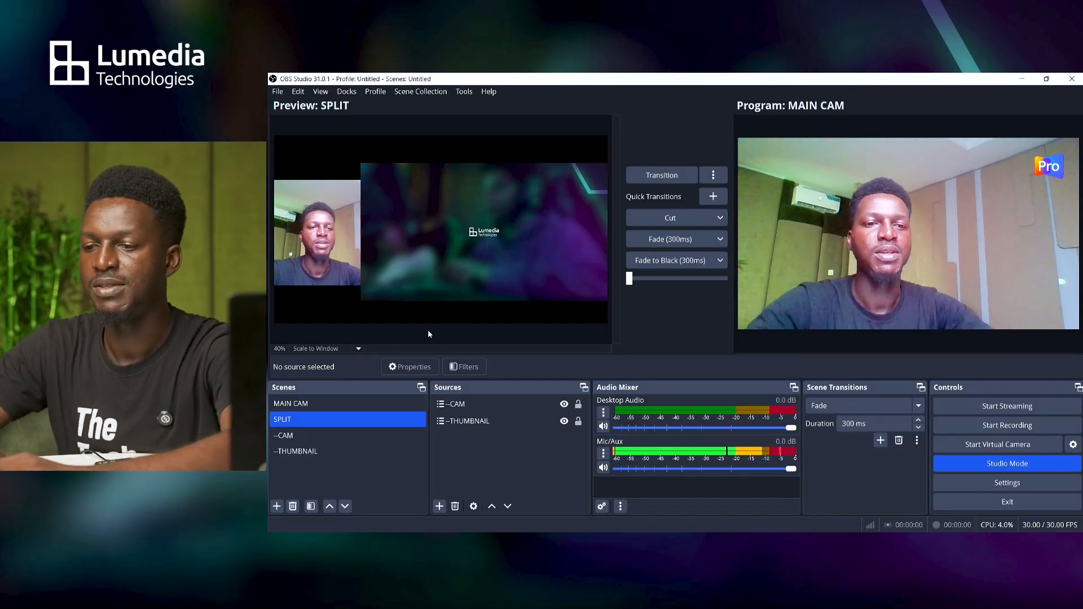
left_click(466, 421)
left_click(469, 449)
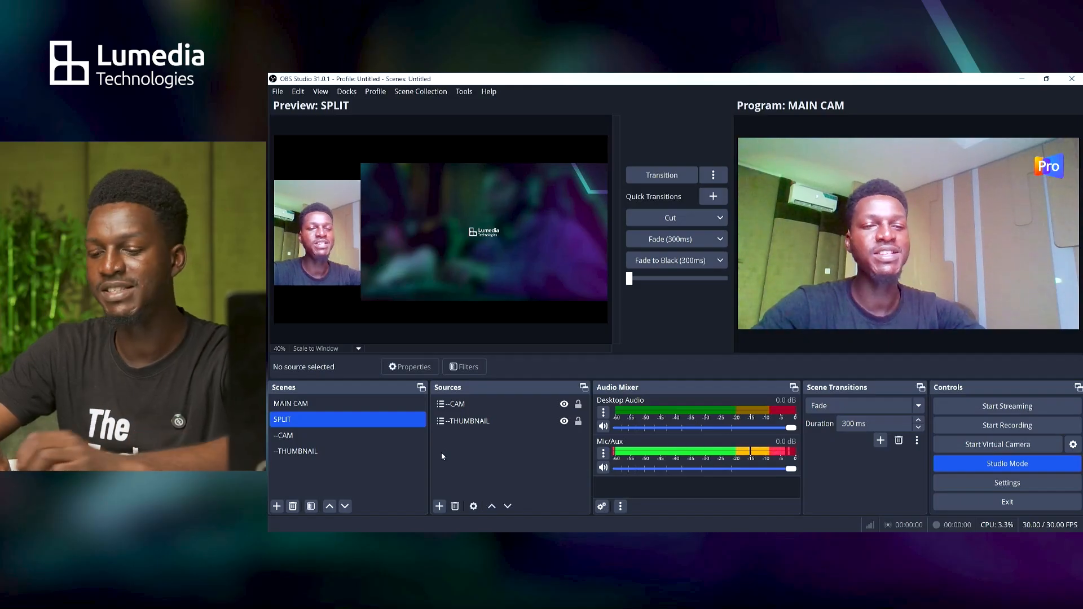
- Transition the SPLIT scene to program, followed by the --CAM scene, and load MAIN CAM into the preview
left_click(341, 410)
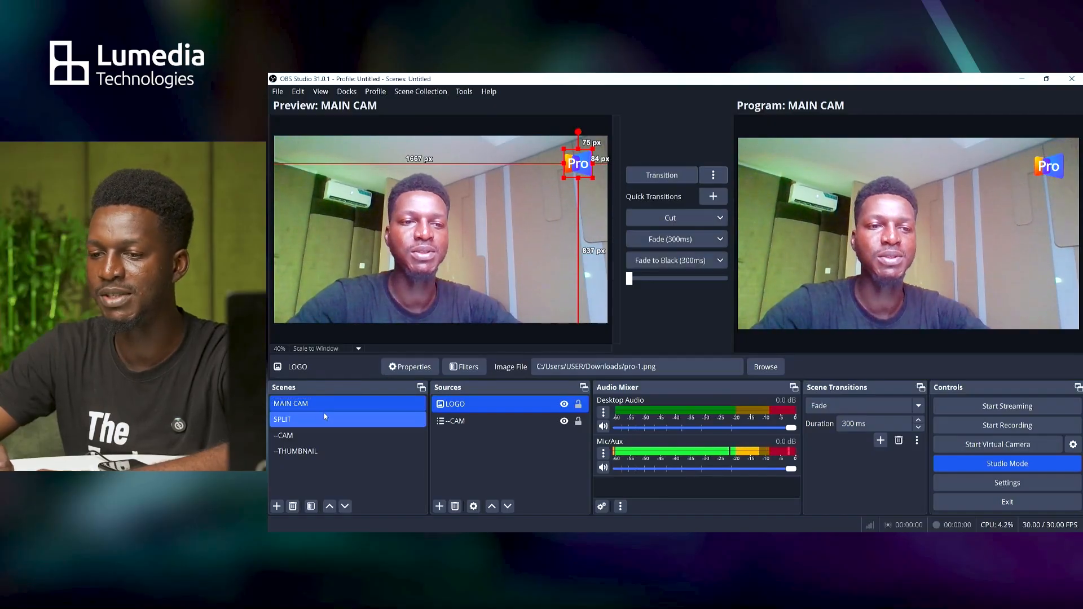
left_click(325, 418)
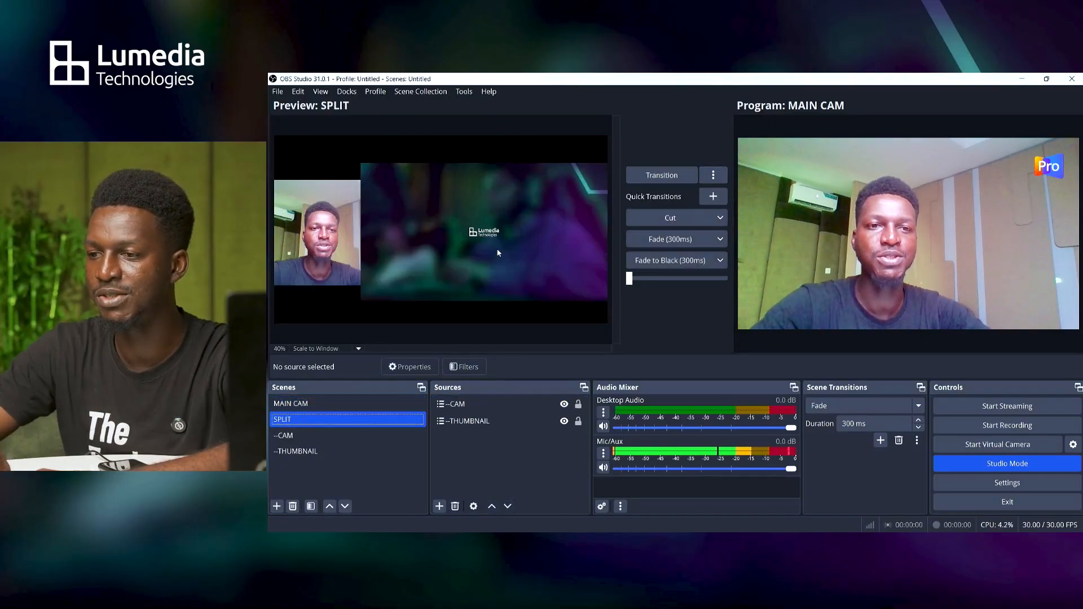
left_click(650, 177)
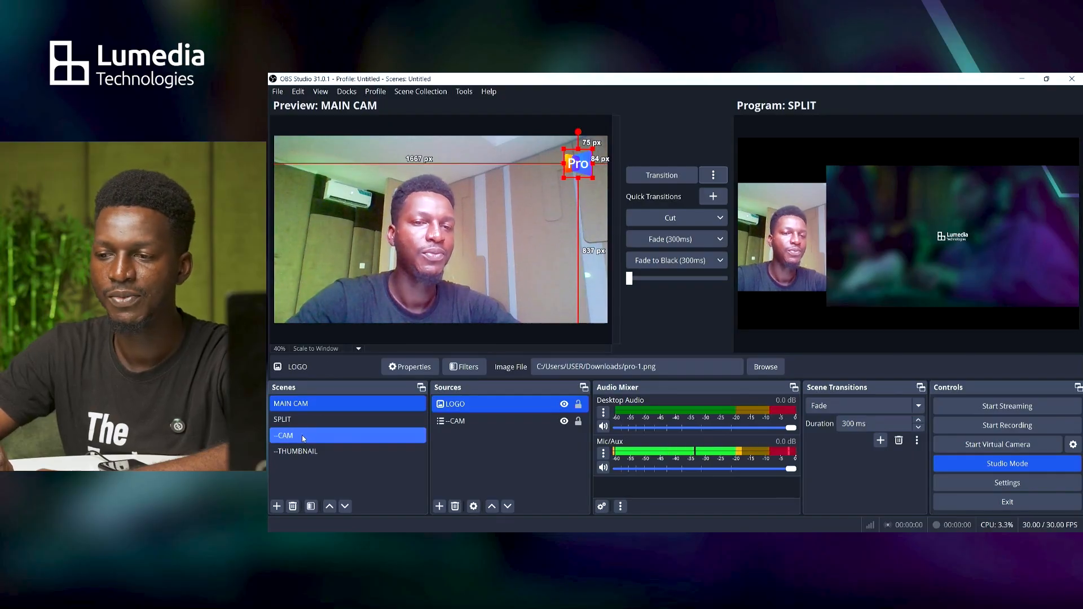
left_click(302, 435)
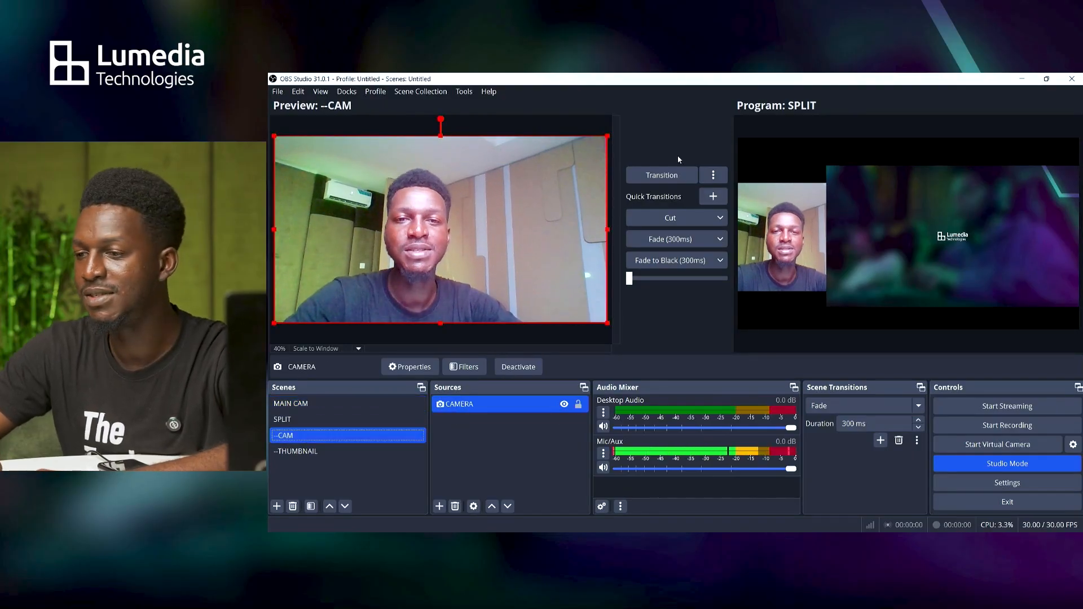
left_click(661, 181)
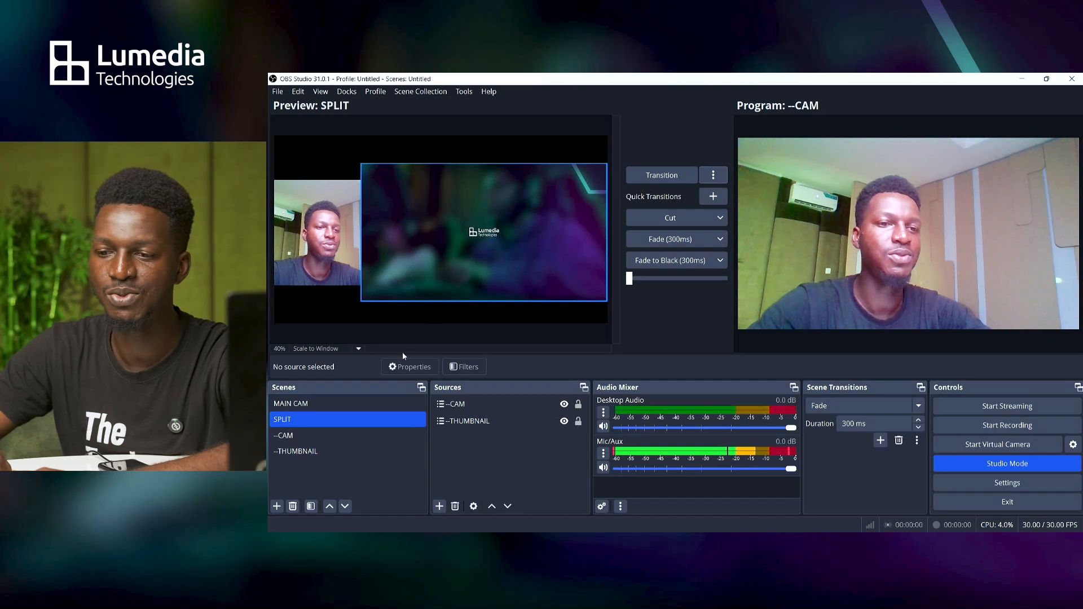
left_click(359, 404)
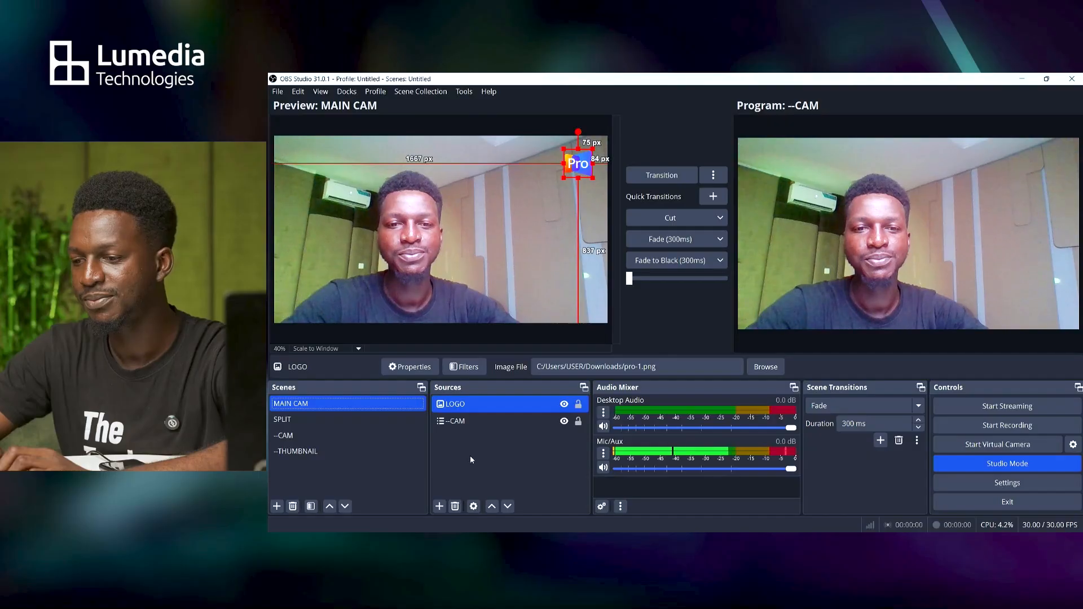
- Examine the input devices available in the Mic/Aux properties and accept the dialog without choosing another device
right_click(678, 458)
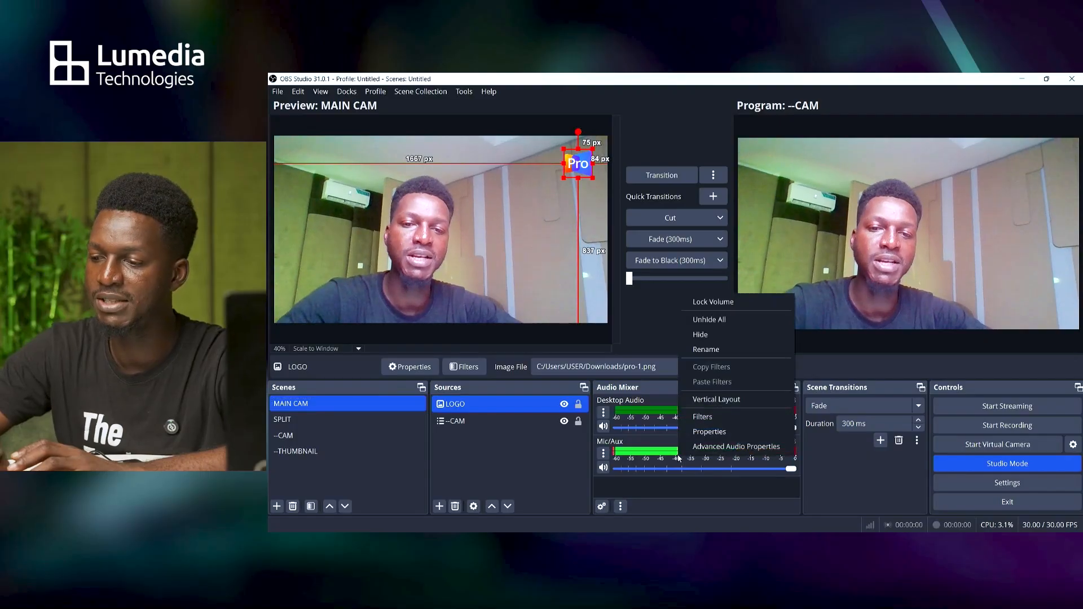
left_click(703, 432)
left_click(691, 171)
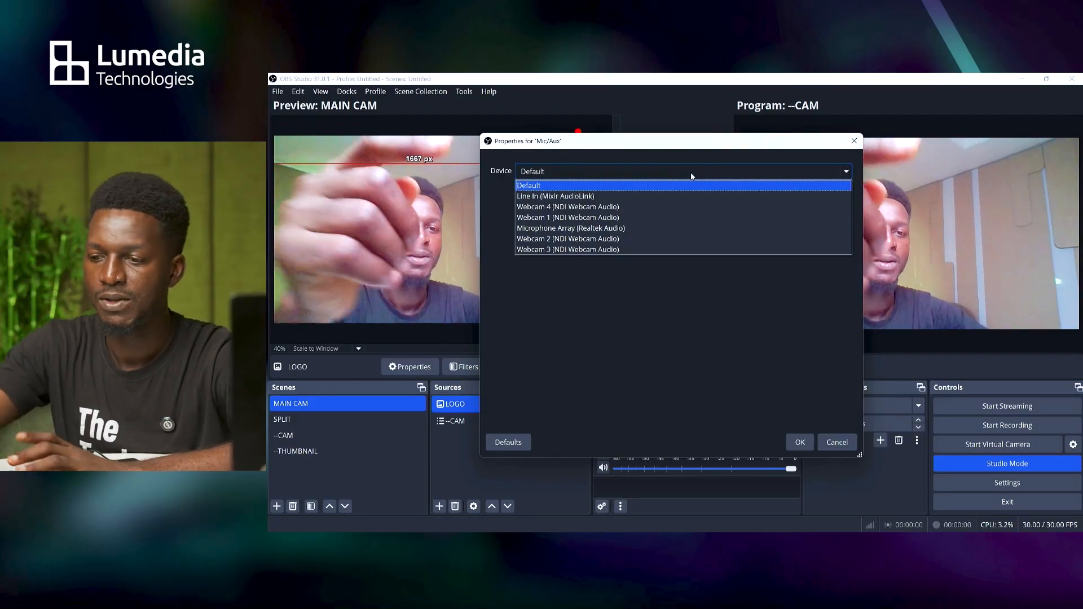
left_click(780, 384)
left_click(802, 447)
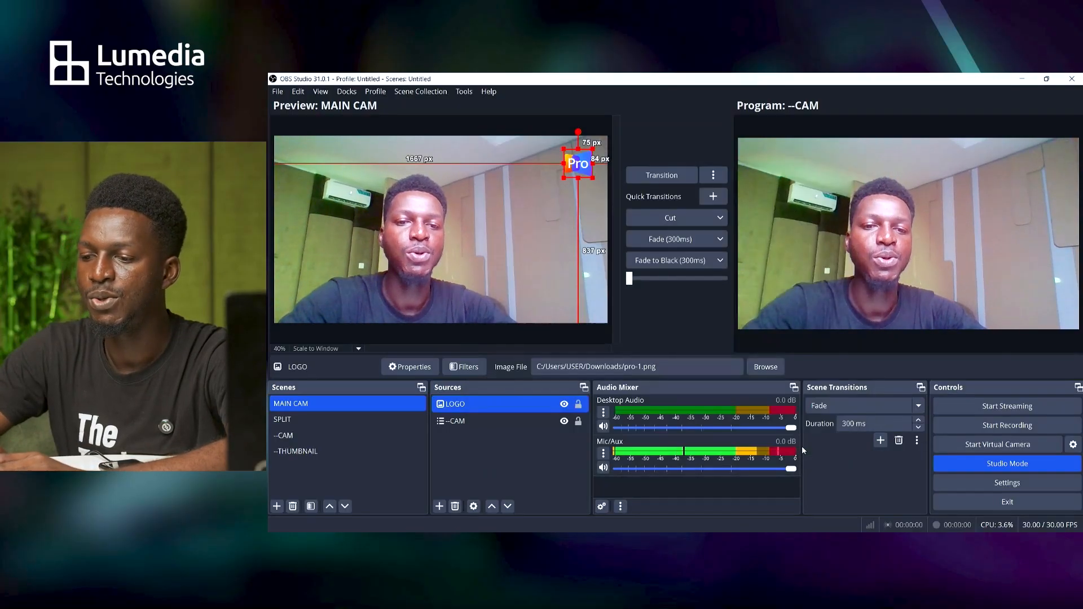
- Examine the Advanced Audio Properties, including the audio monitoring options available for Mic/Aux
left_click(602, 506)
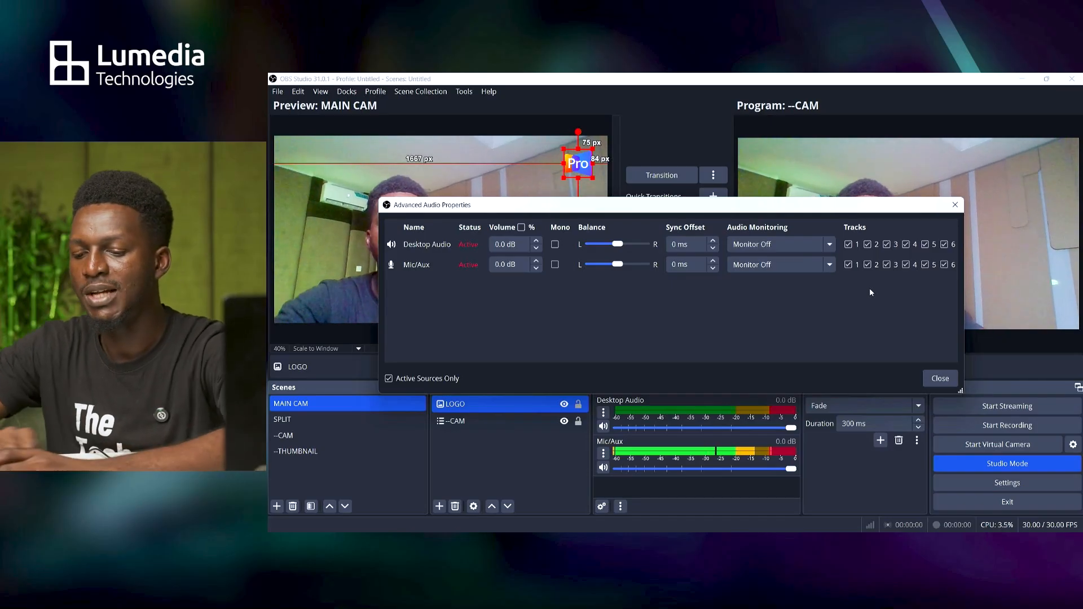
left_click(830, 266)
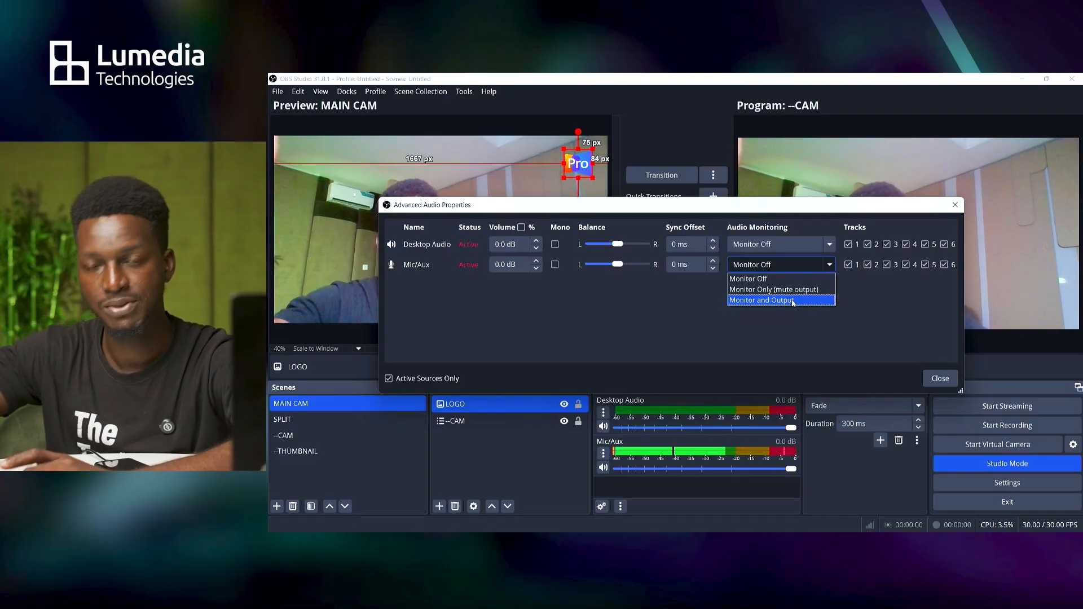
left_click(683, 303)
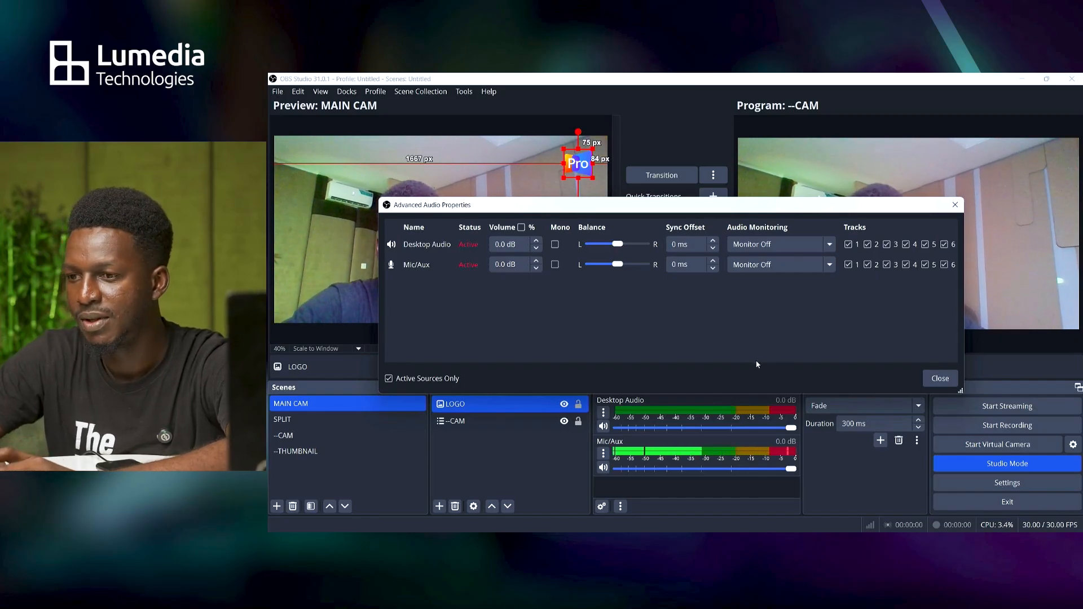
- Close the Advanced Audio Properties and transition the MAIN CAM scene to program, followed by the SPLIT scene
left_click(940, 378)
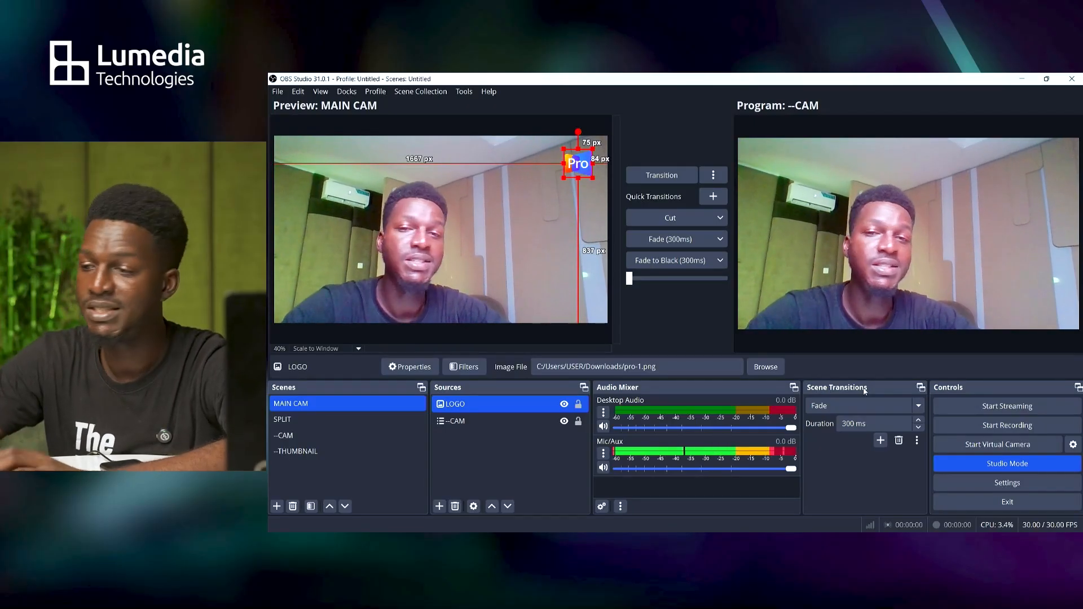
left_click(683, 178)
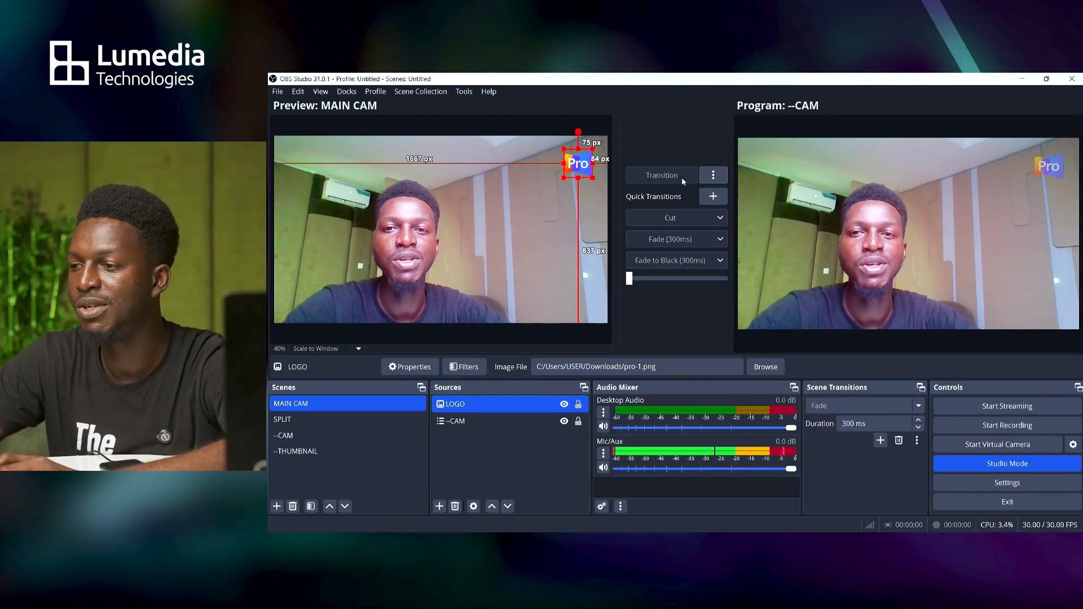
left_click(373, 424)
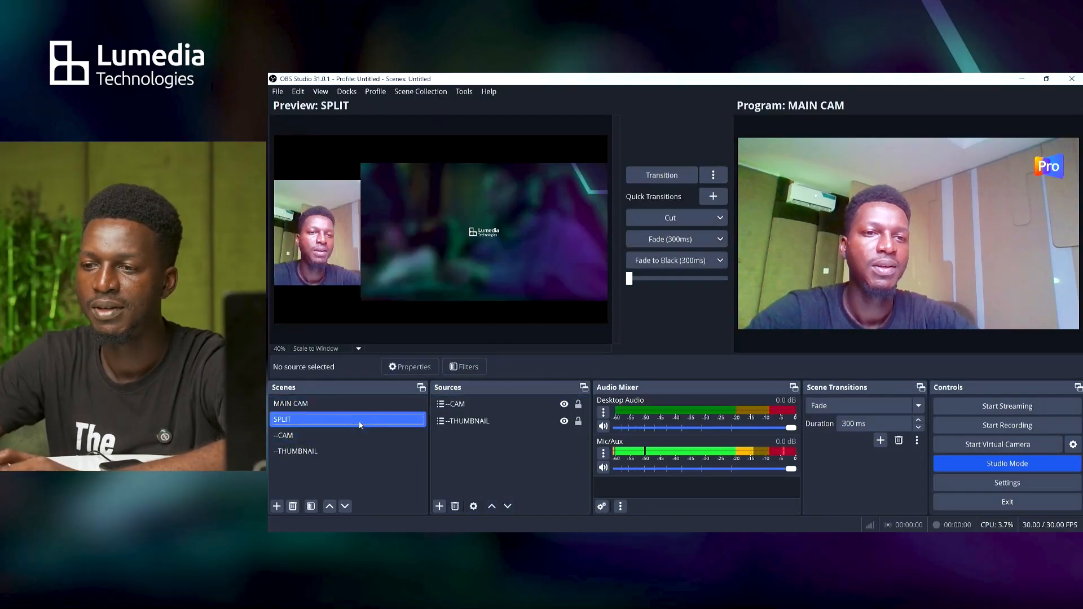
left_click(649, 182)
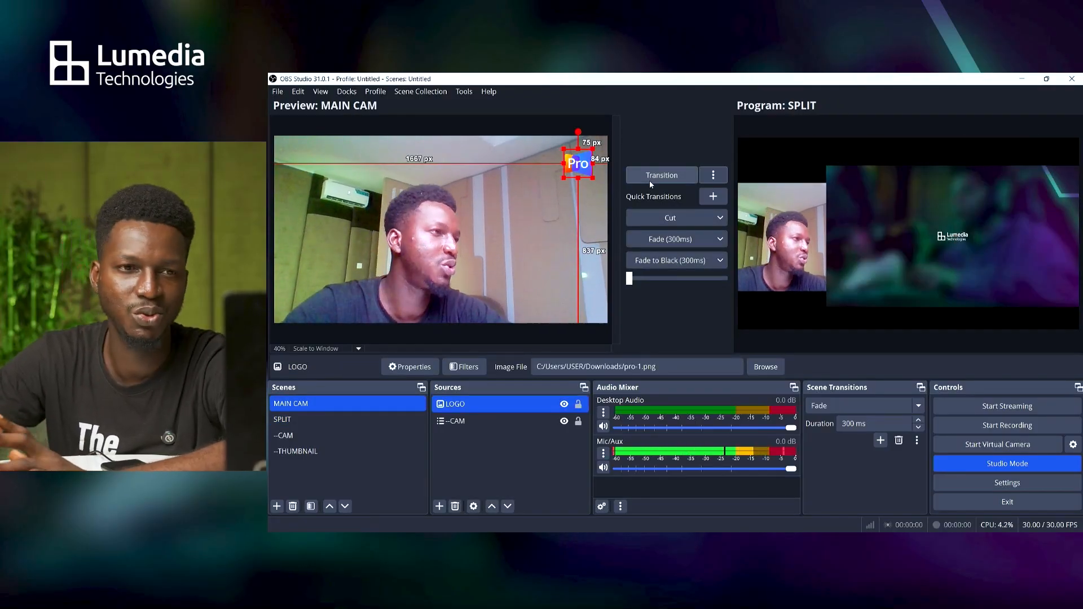
- Swap the MAIN CAM and SPLIT scenes twice with the Cut quick transition and once with the 300 ms Fade
left_click(666, 221)
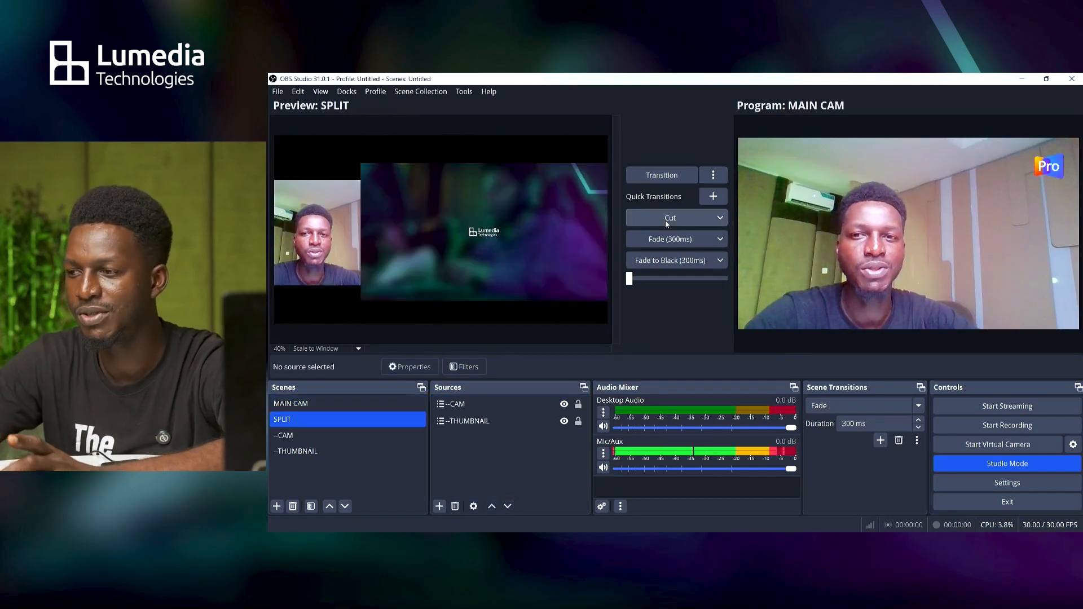
left_click(666, 221)
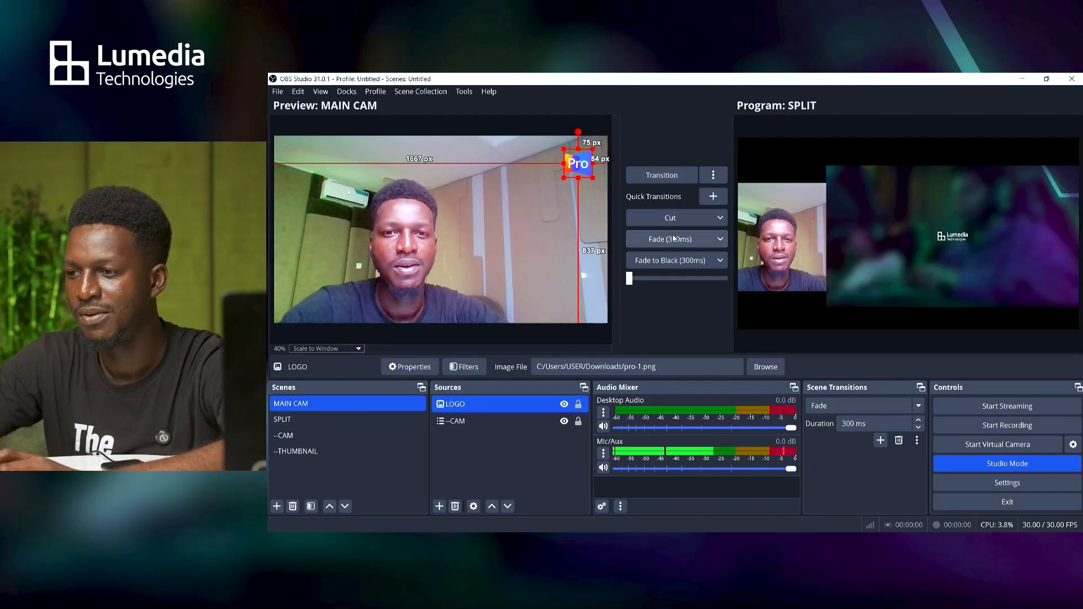
left_click(672, 238)
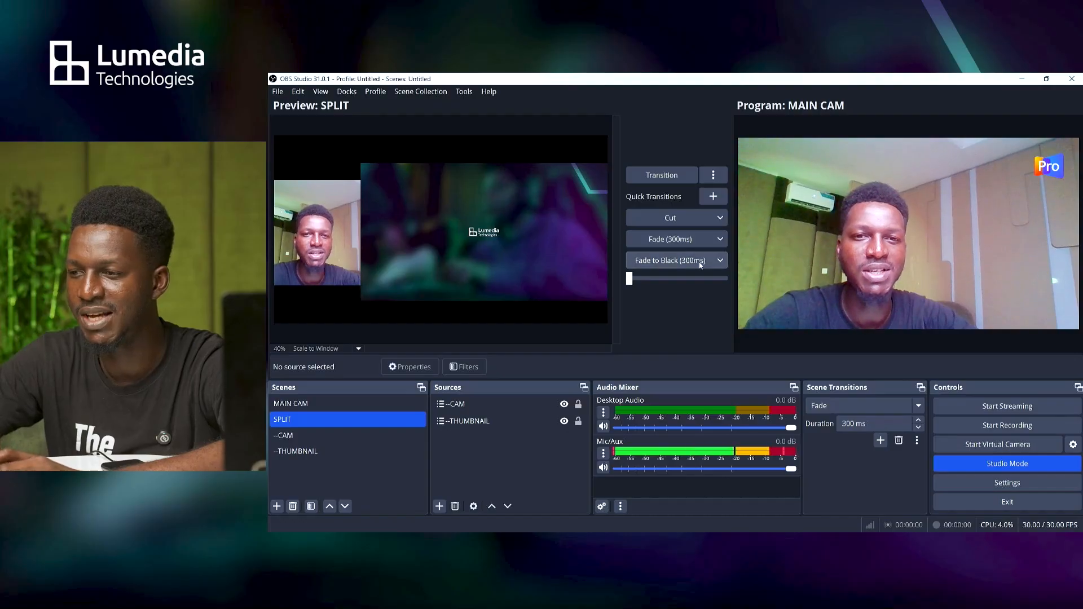
- Set the Fade to Black quick transition's duration to 750 ms and test it with SPLIT, restoring the scene from black with the main transition
left_click(717, 260)
left_click(681, 341)
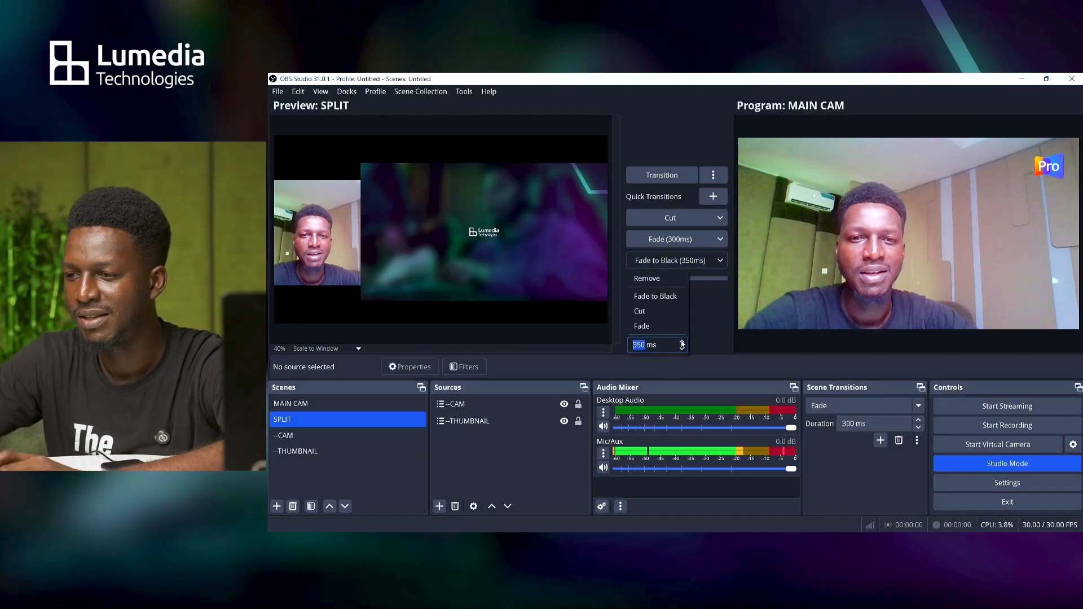
left_click(708, 331)
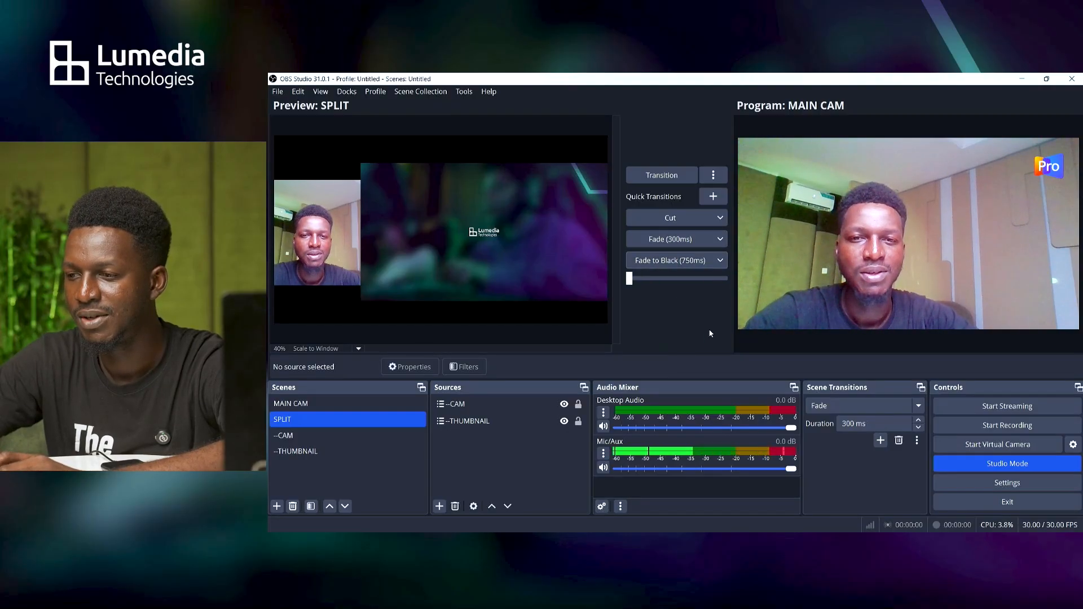
left_click(674, 263)
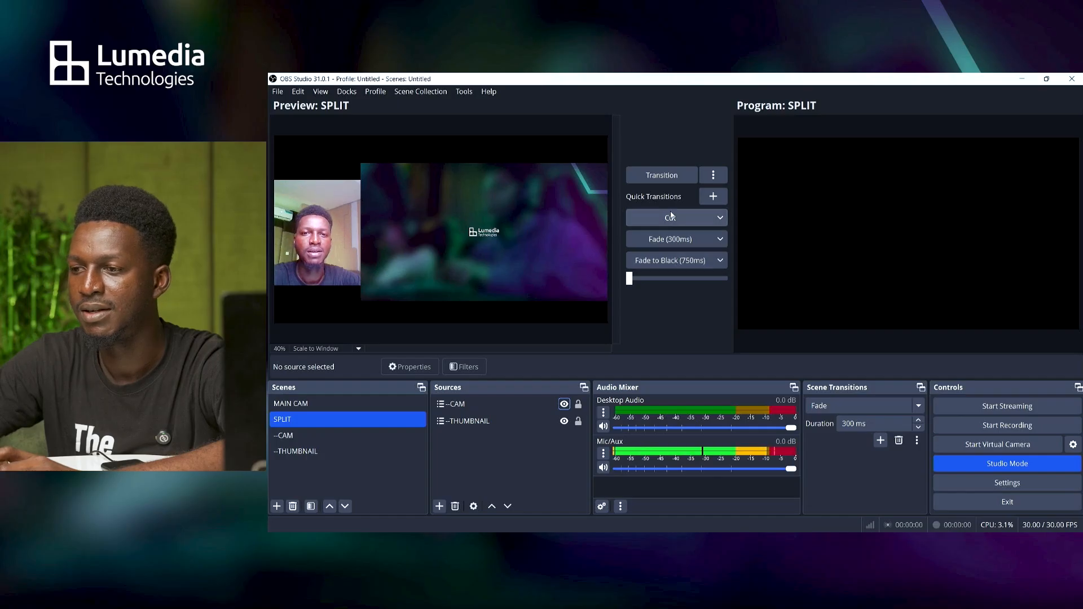
left_click(675, 169)
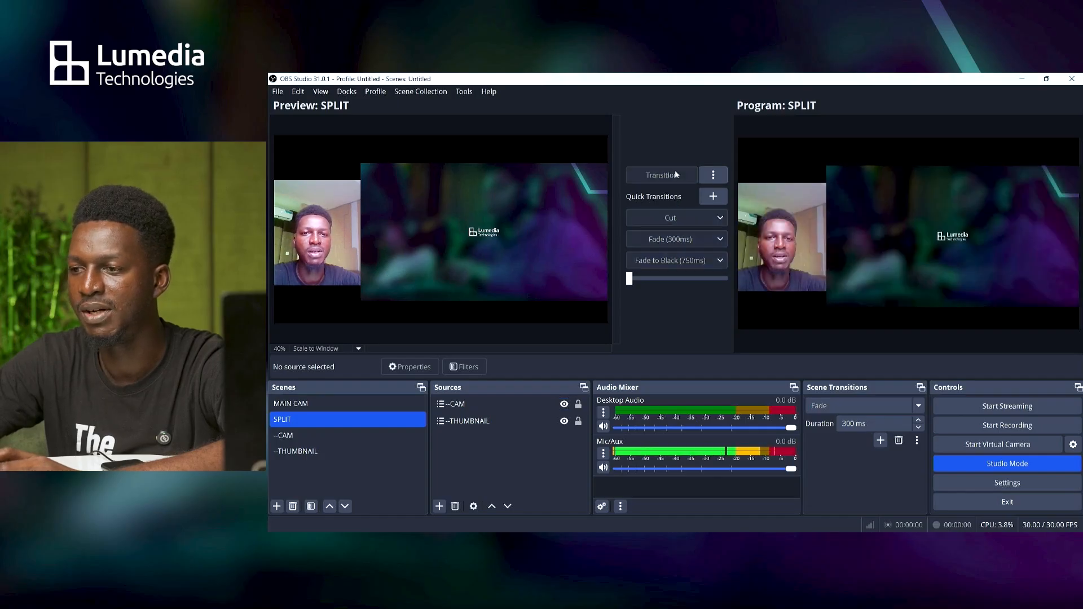
- Check the available scene transition types and keep Fade as the main scene transition
left_click(849, 409)
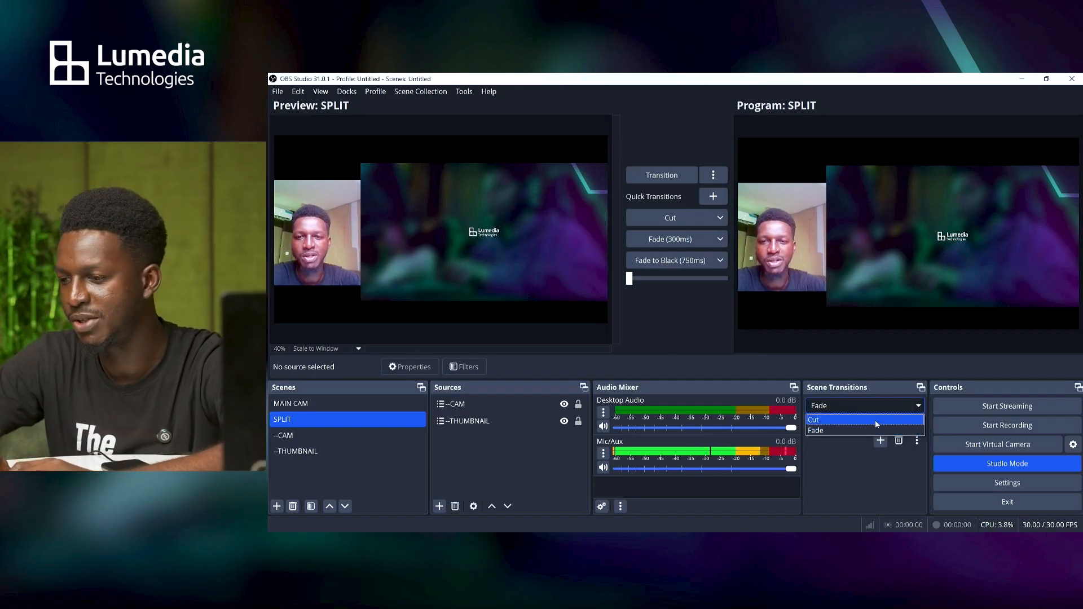
left_click(857, 431)
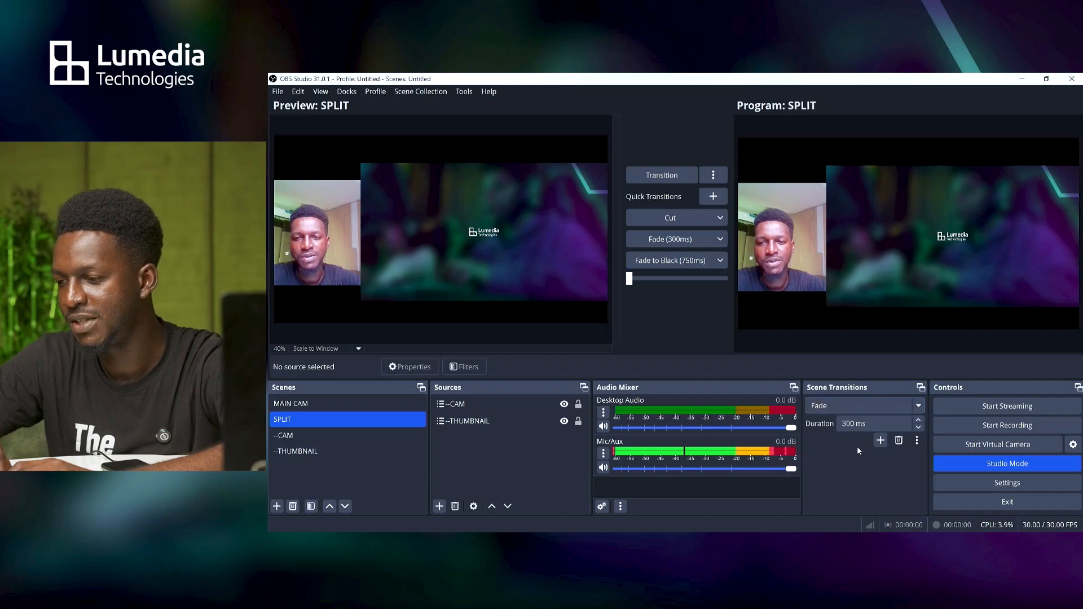